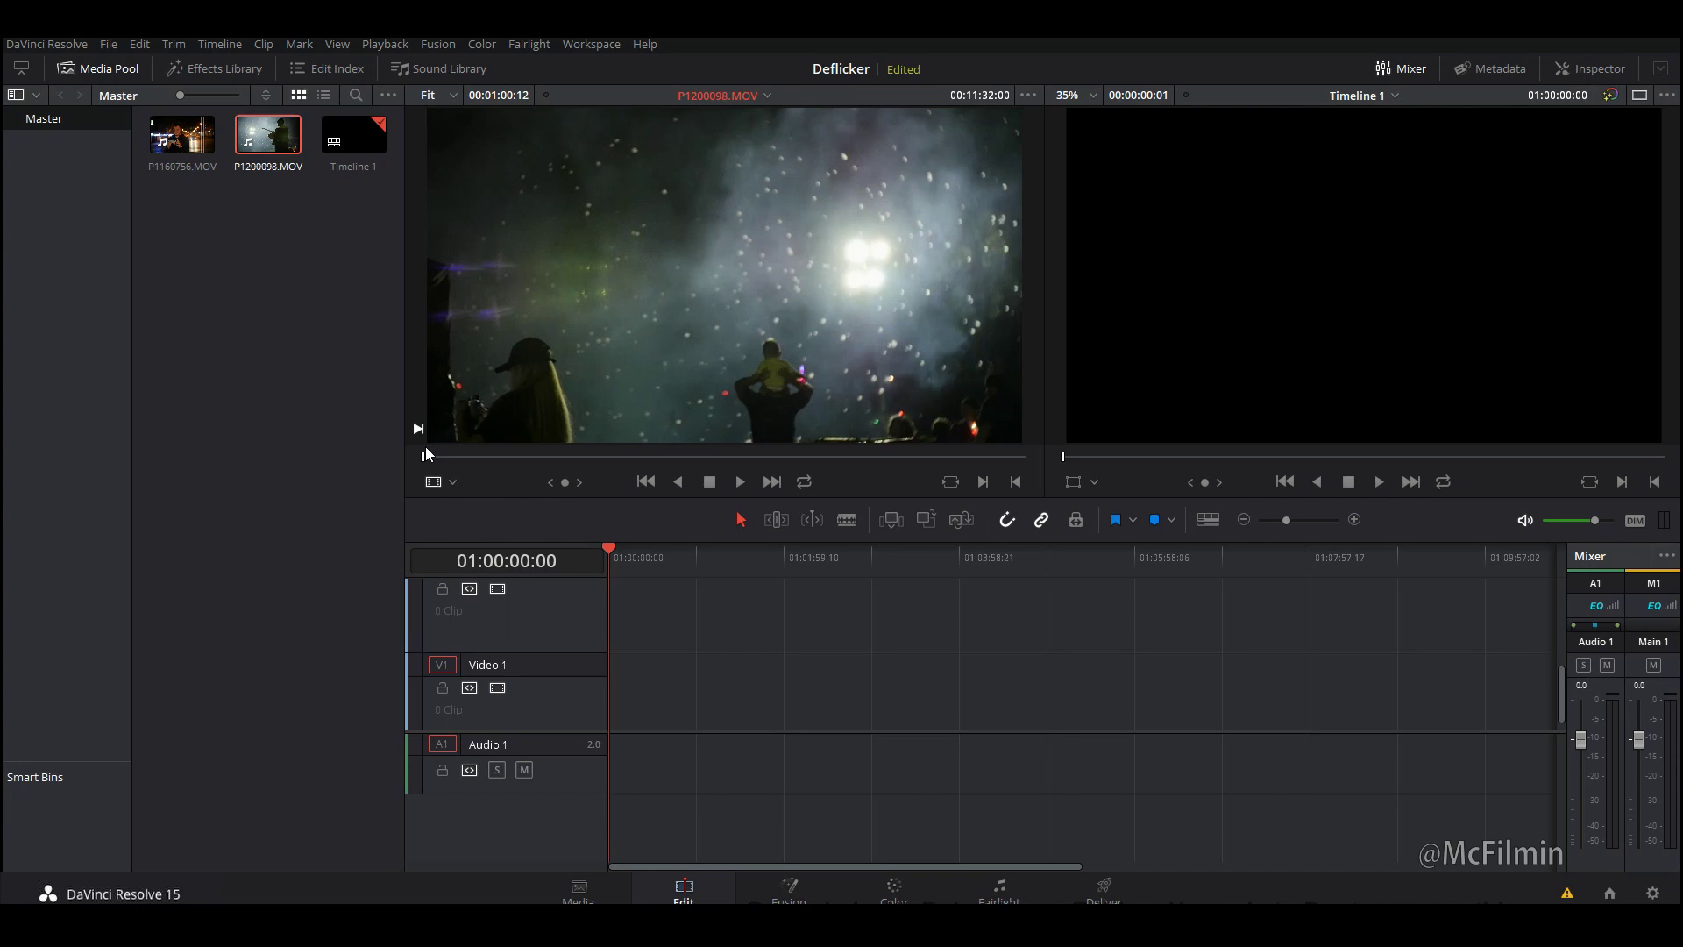
left_click(585, 458)
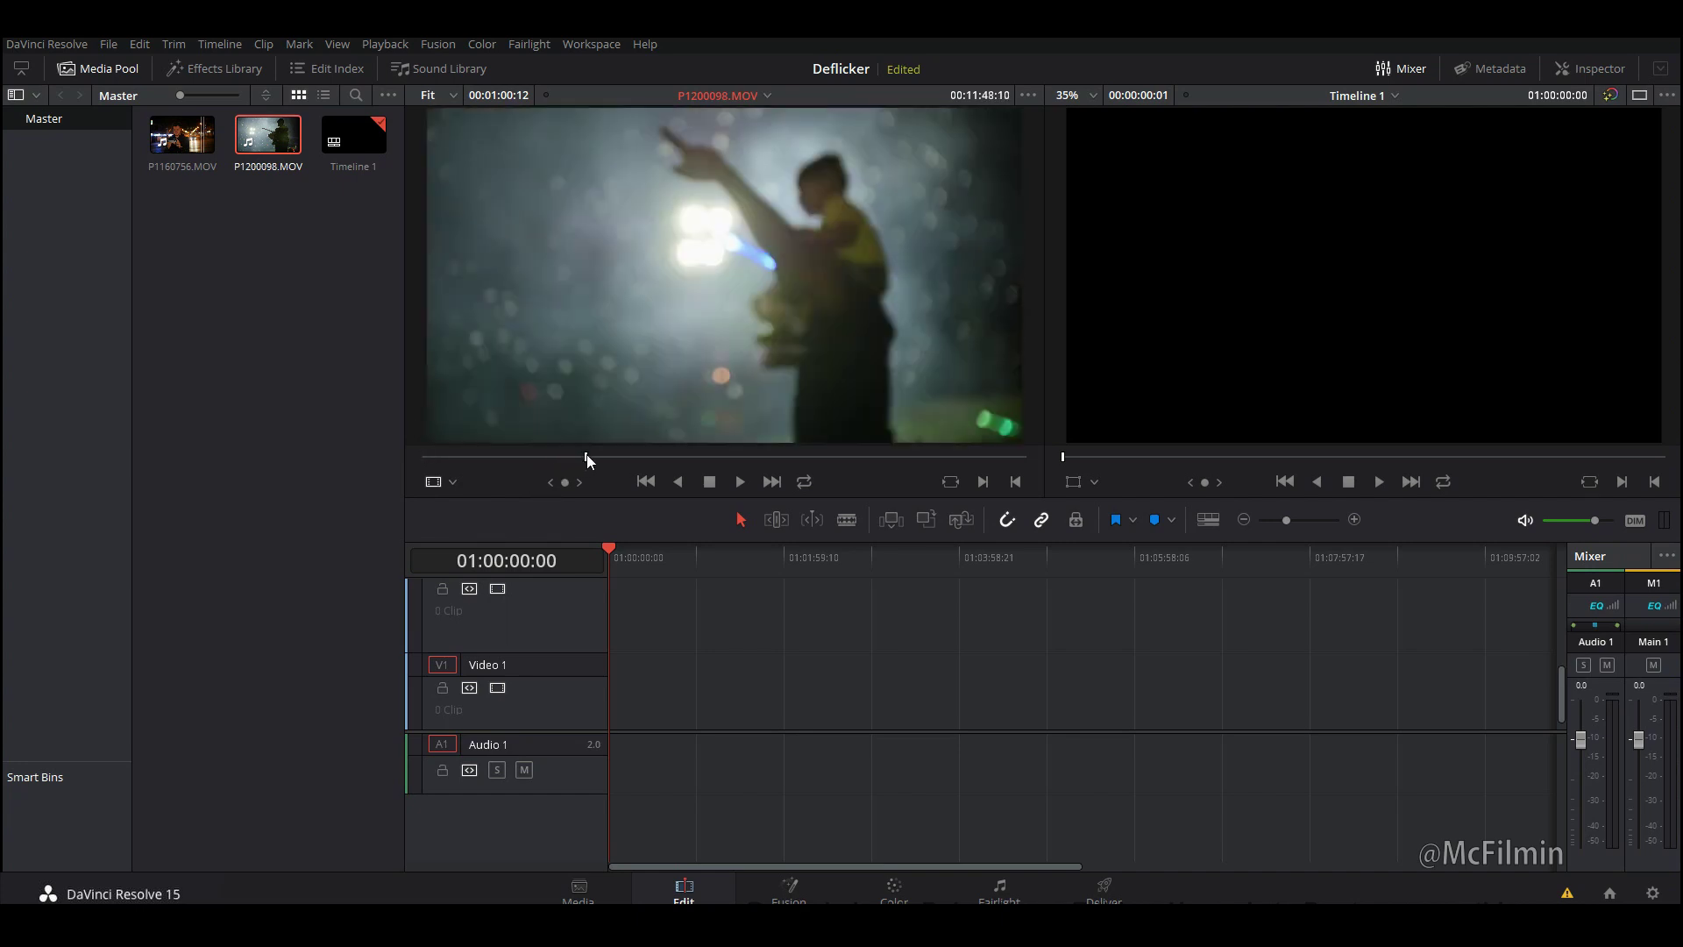
mouse_move(591, 454)
left_mouse_down()
mouse_move(610, 448)
mouse_move(578, 456)
mouse_move(600, 463)
mouse_move(608, 445)
mouse_move(592, 444)
left_mouse_up()
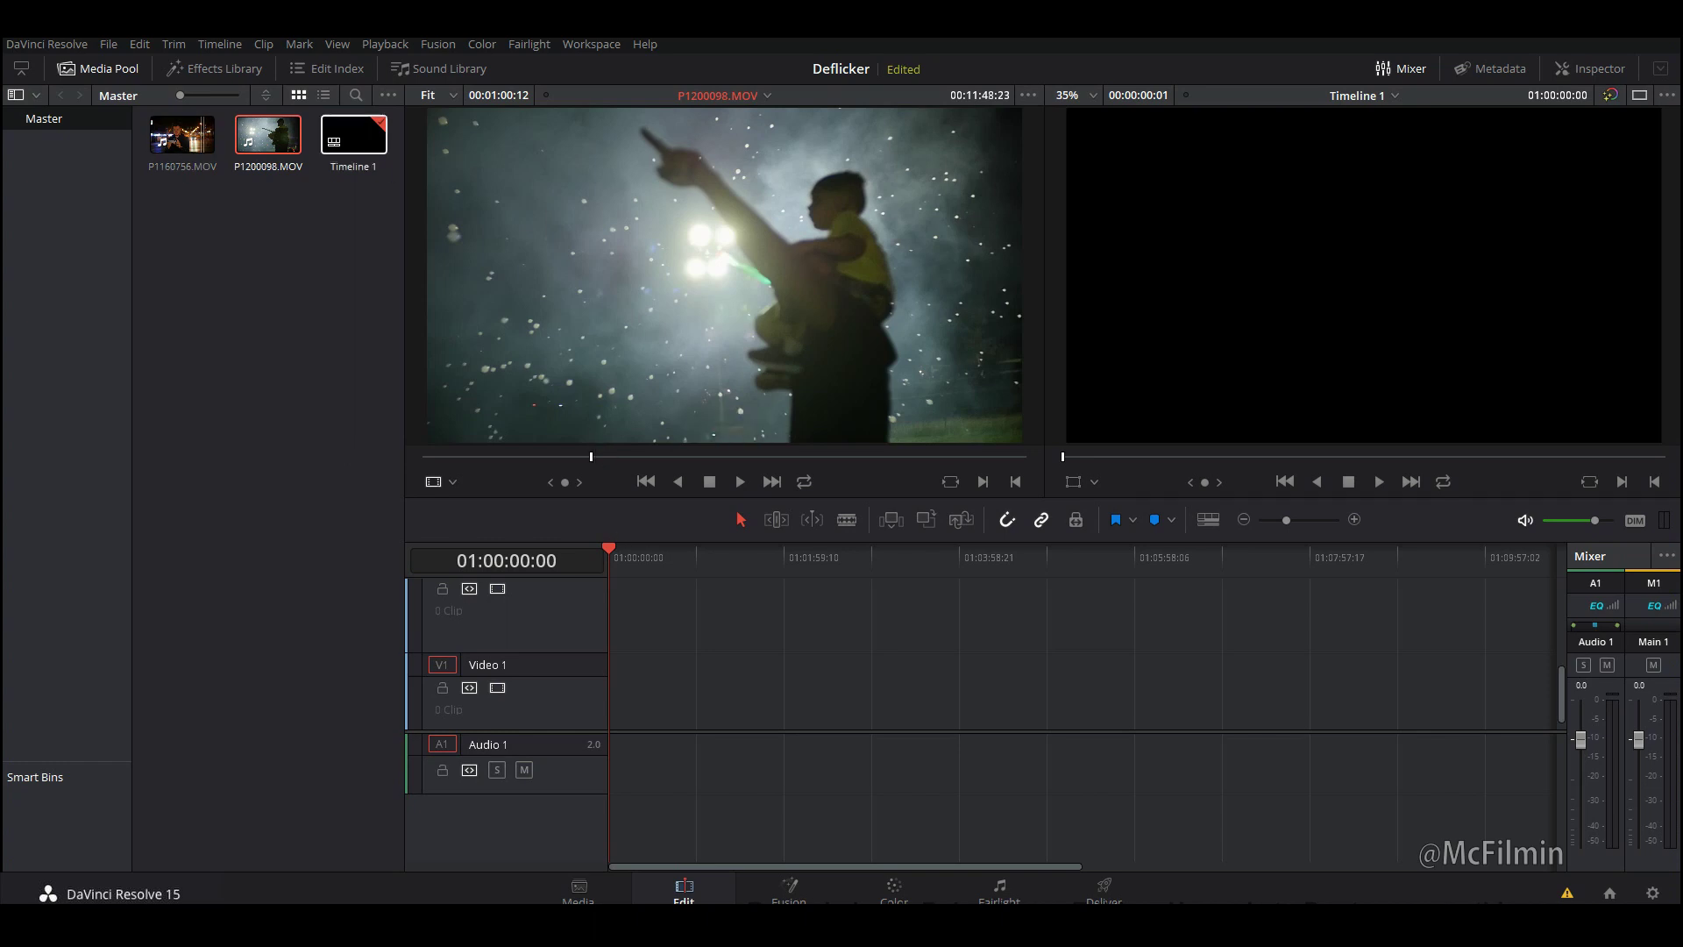
mouse_move(179, 138)
left_mouse_down()
mouse_move(740, 736)
mouse_move(671, 713)
mouse_move(201, 157)
left_mouse_up()
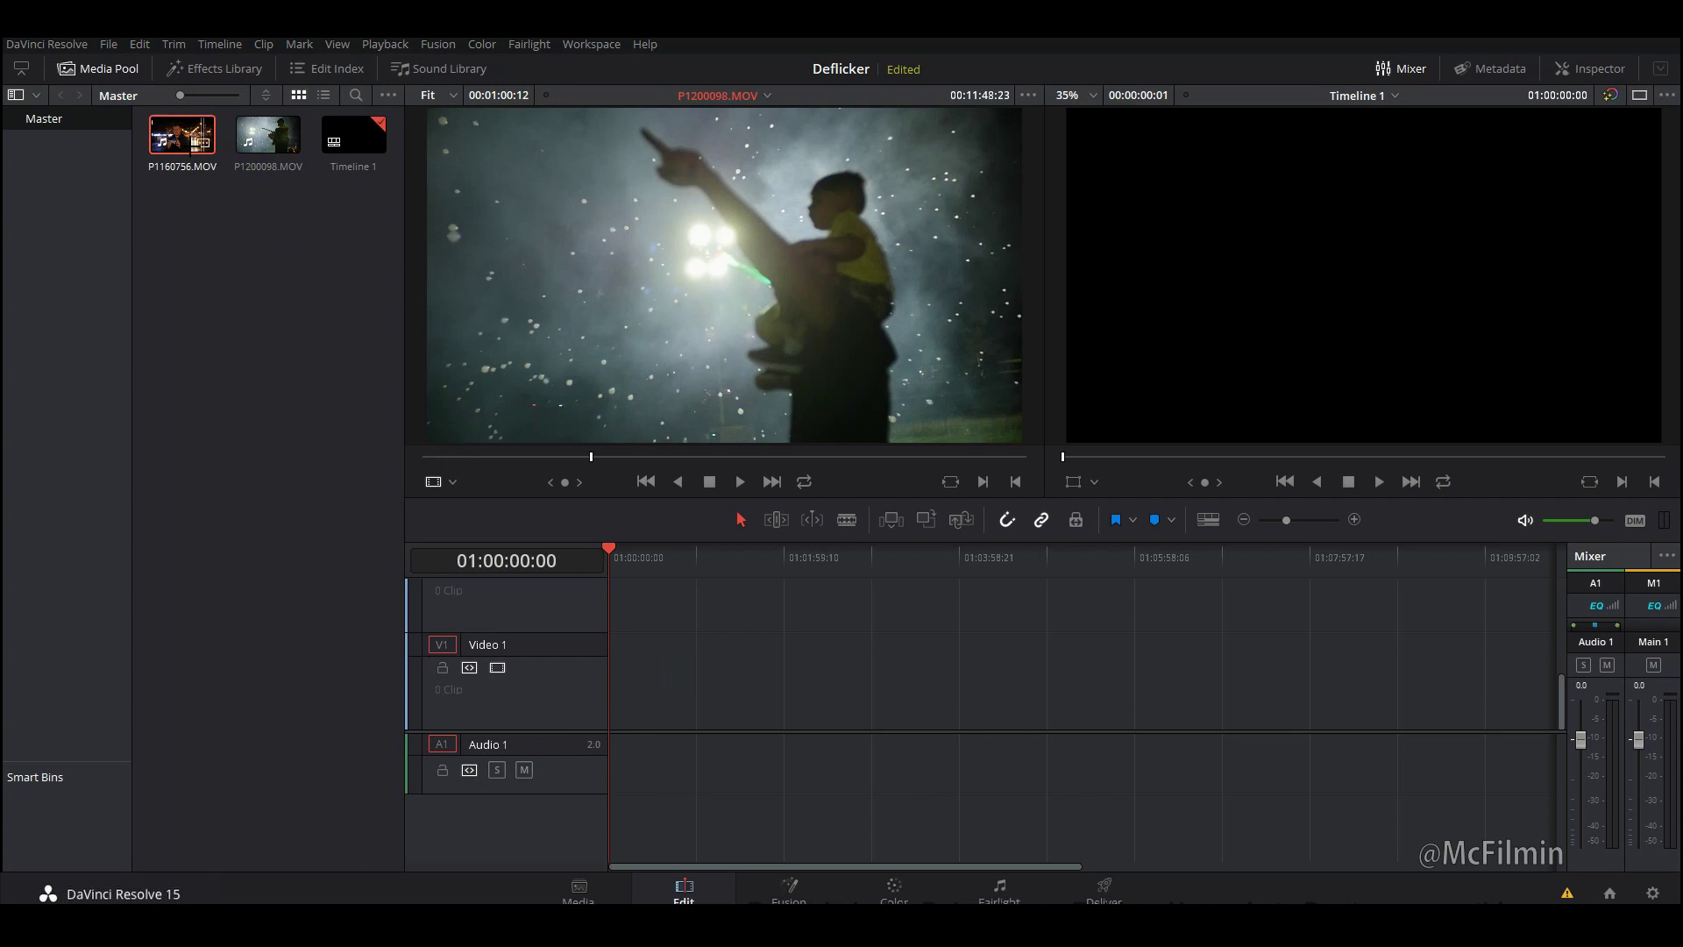
double_click(179, 136)
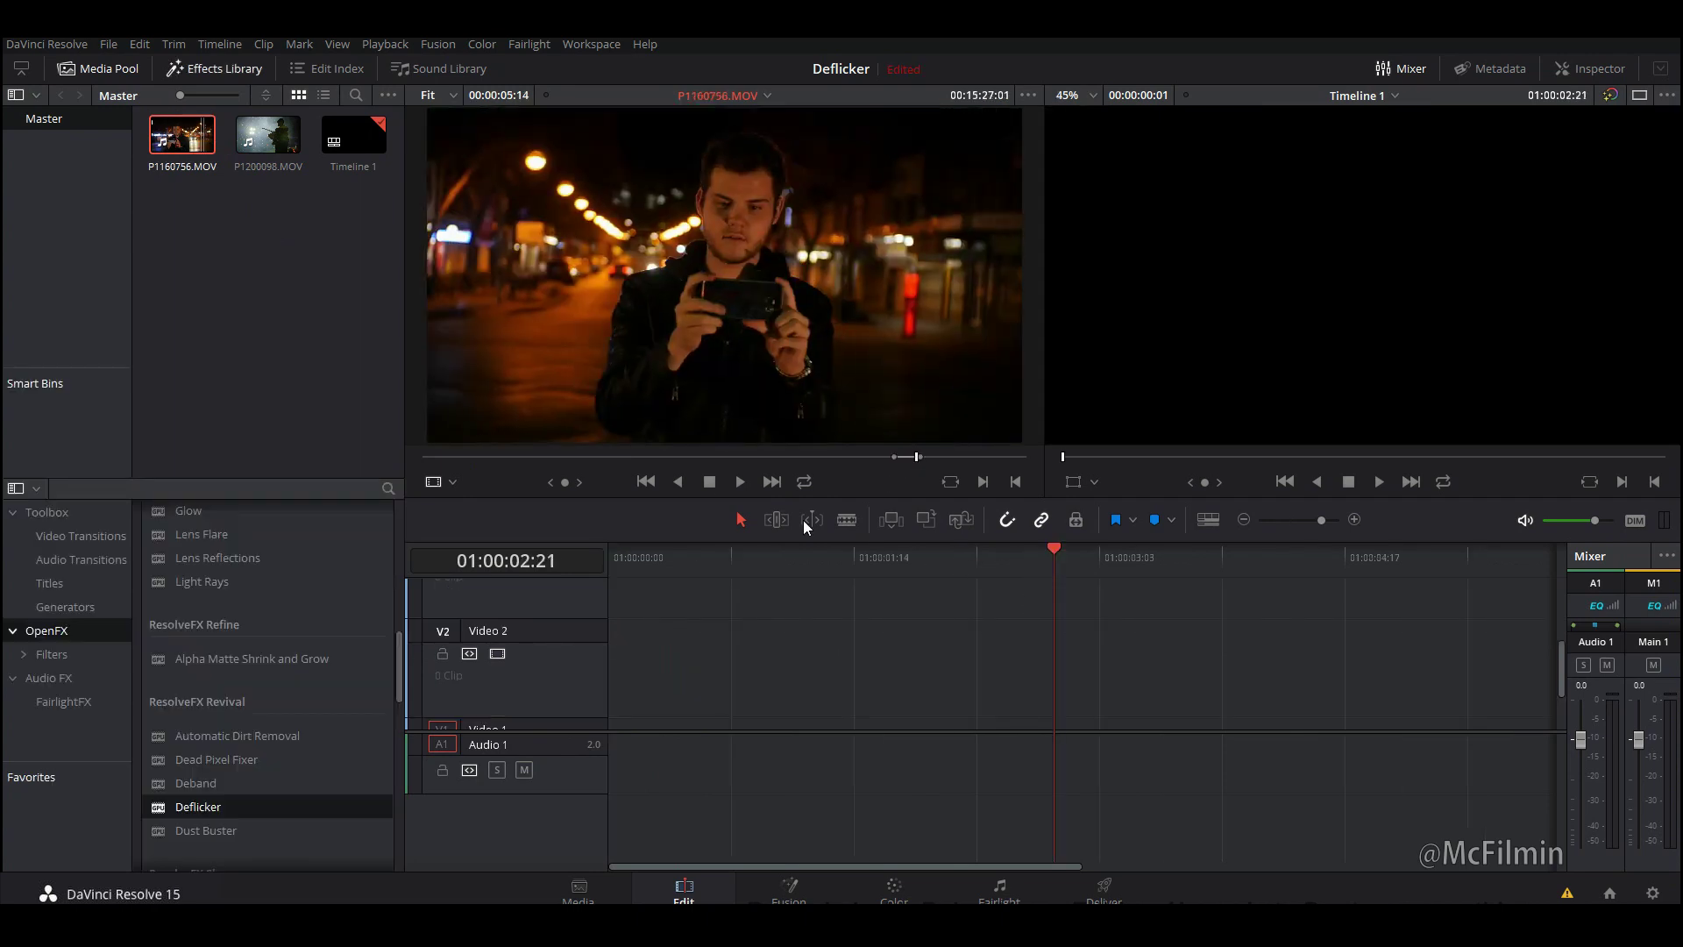
double_click(272, 140)
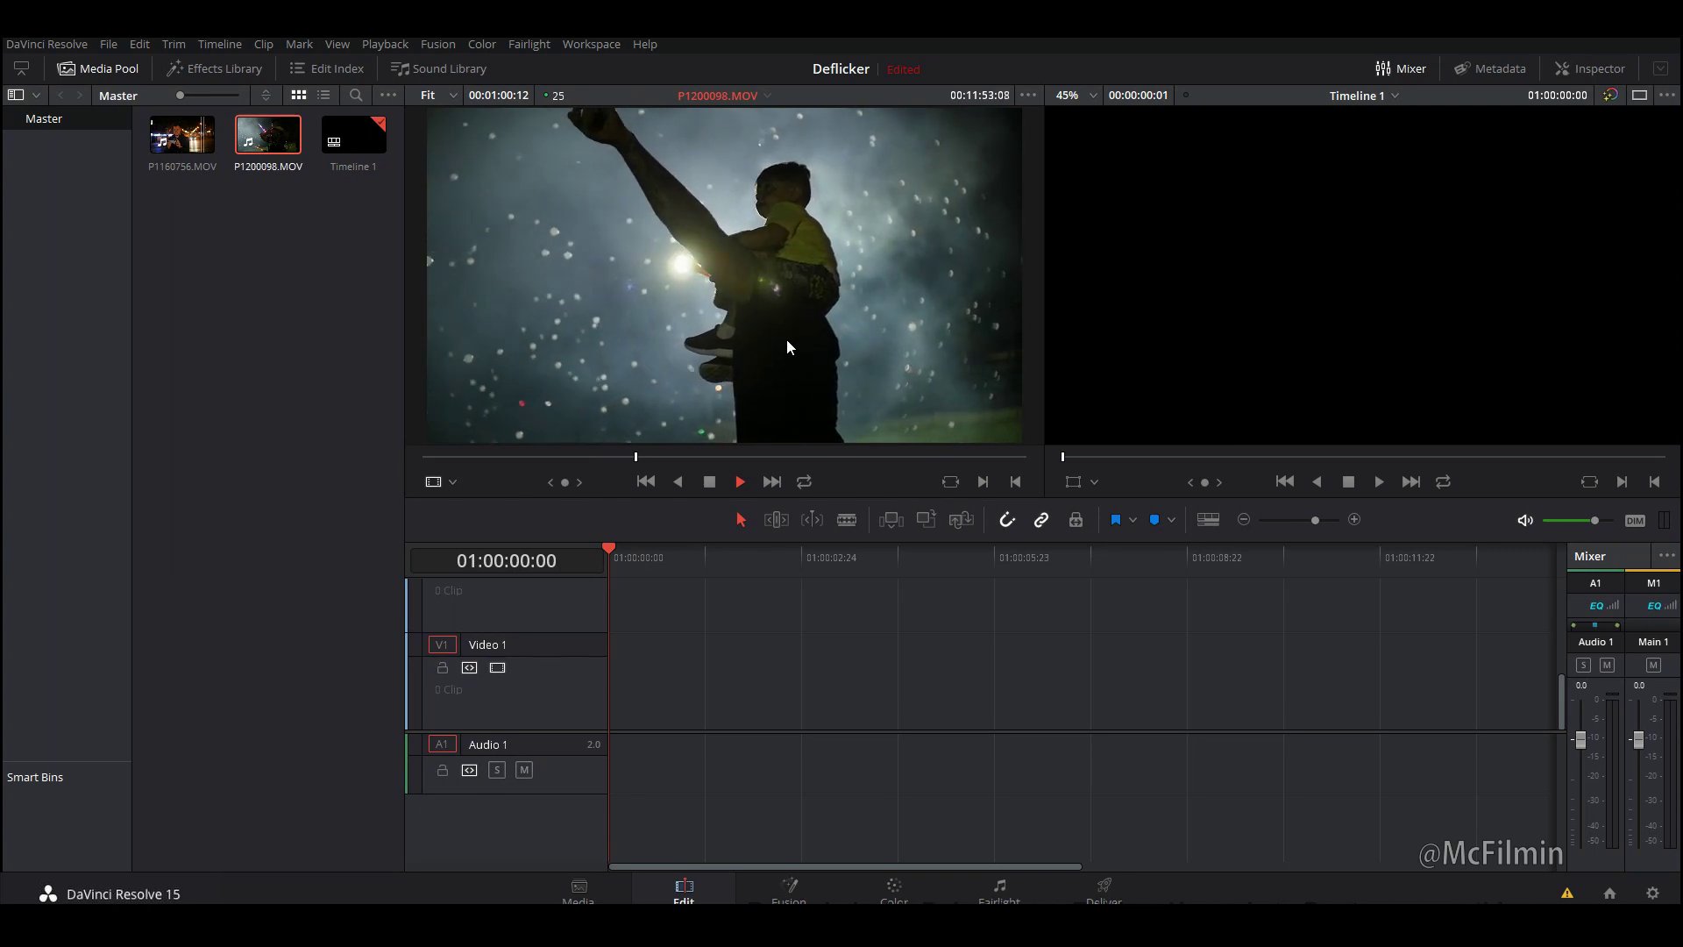
- Place the video of concert clip P1200098.MOV, without audio, at the start of Video 1
key("space")
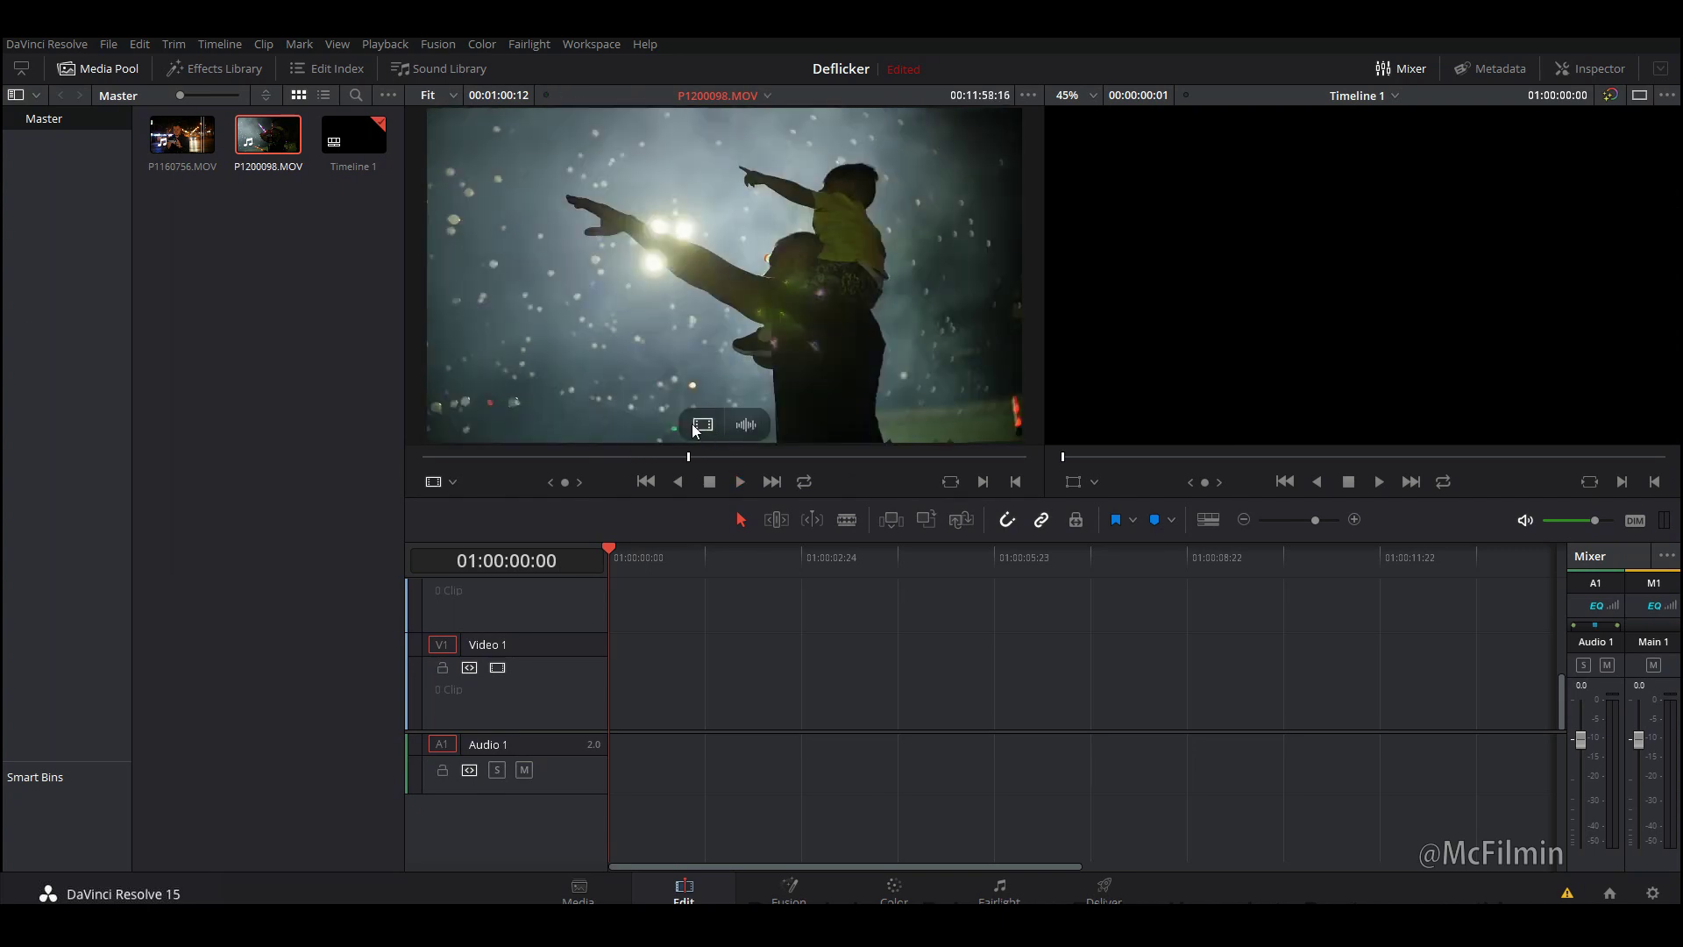
left_click_drag(693, 428, 610, 724)
left_click_drag(1067, 552, 952, 586)
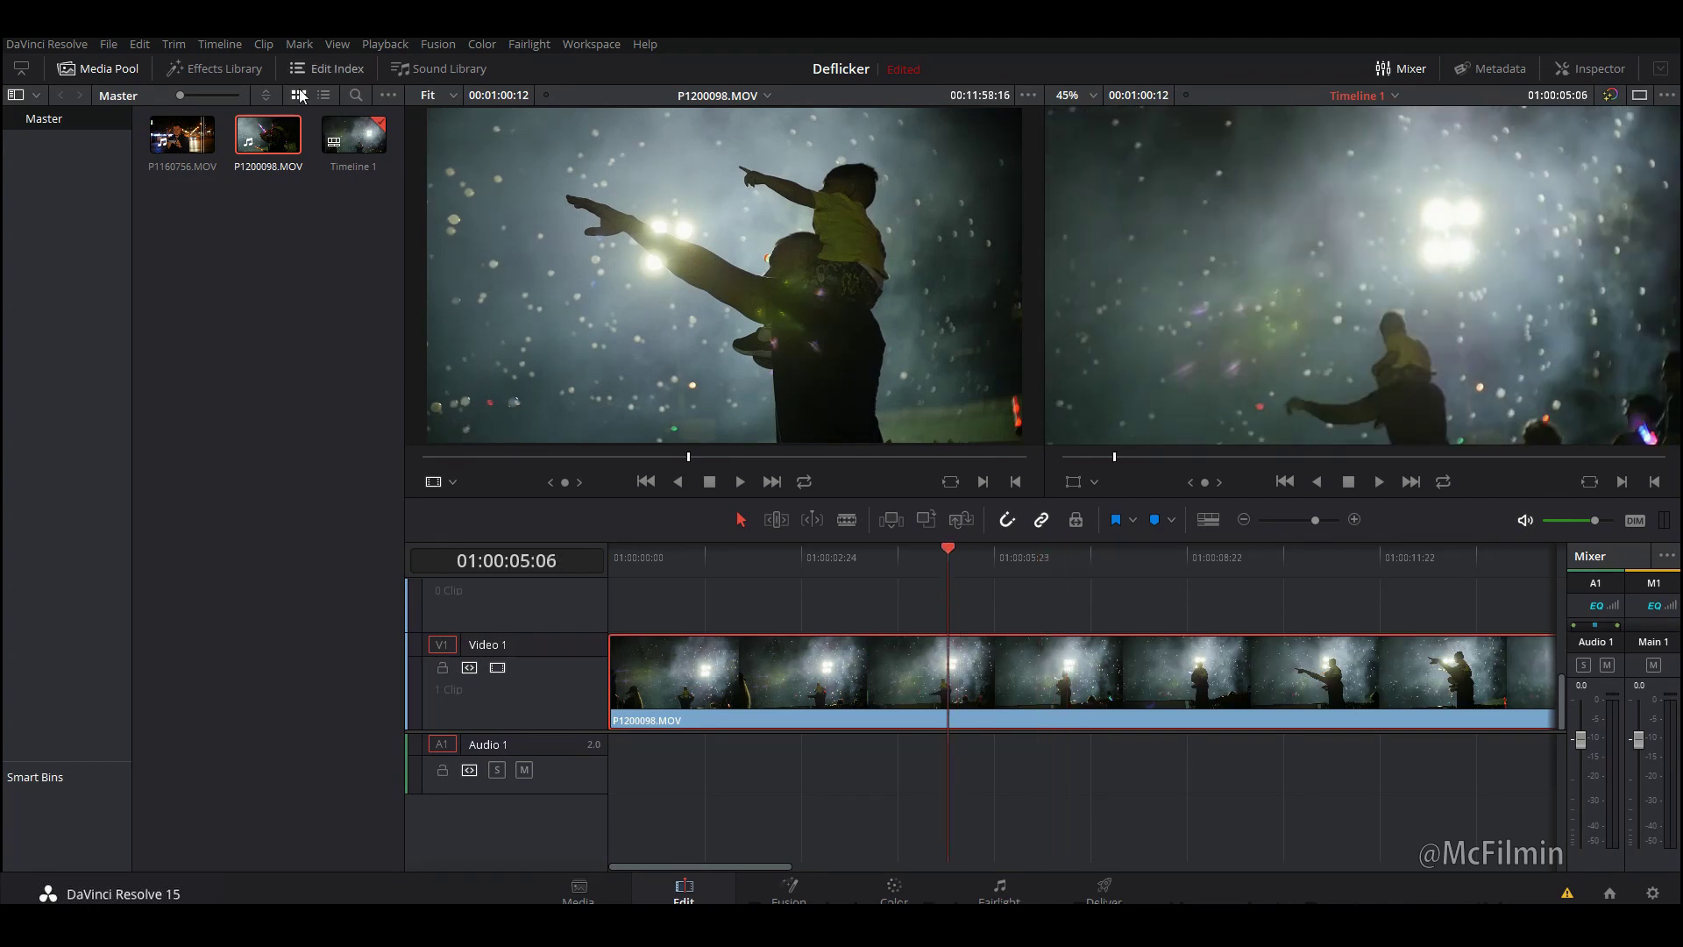
- Apply the OpenFX Deflicker effect to the concert clip and play back the result
left_click(221, 68)
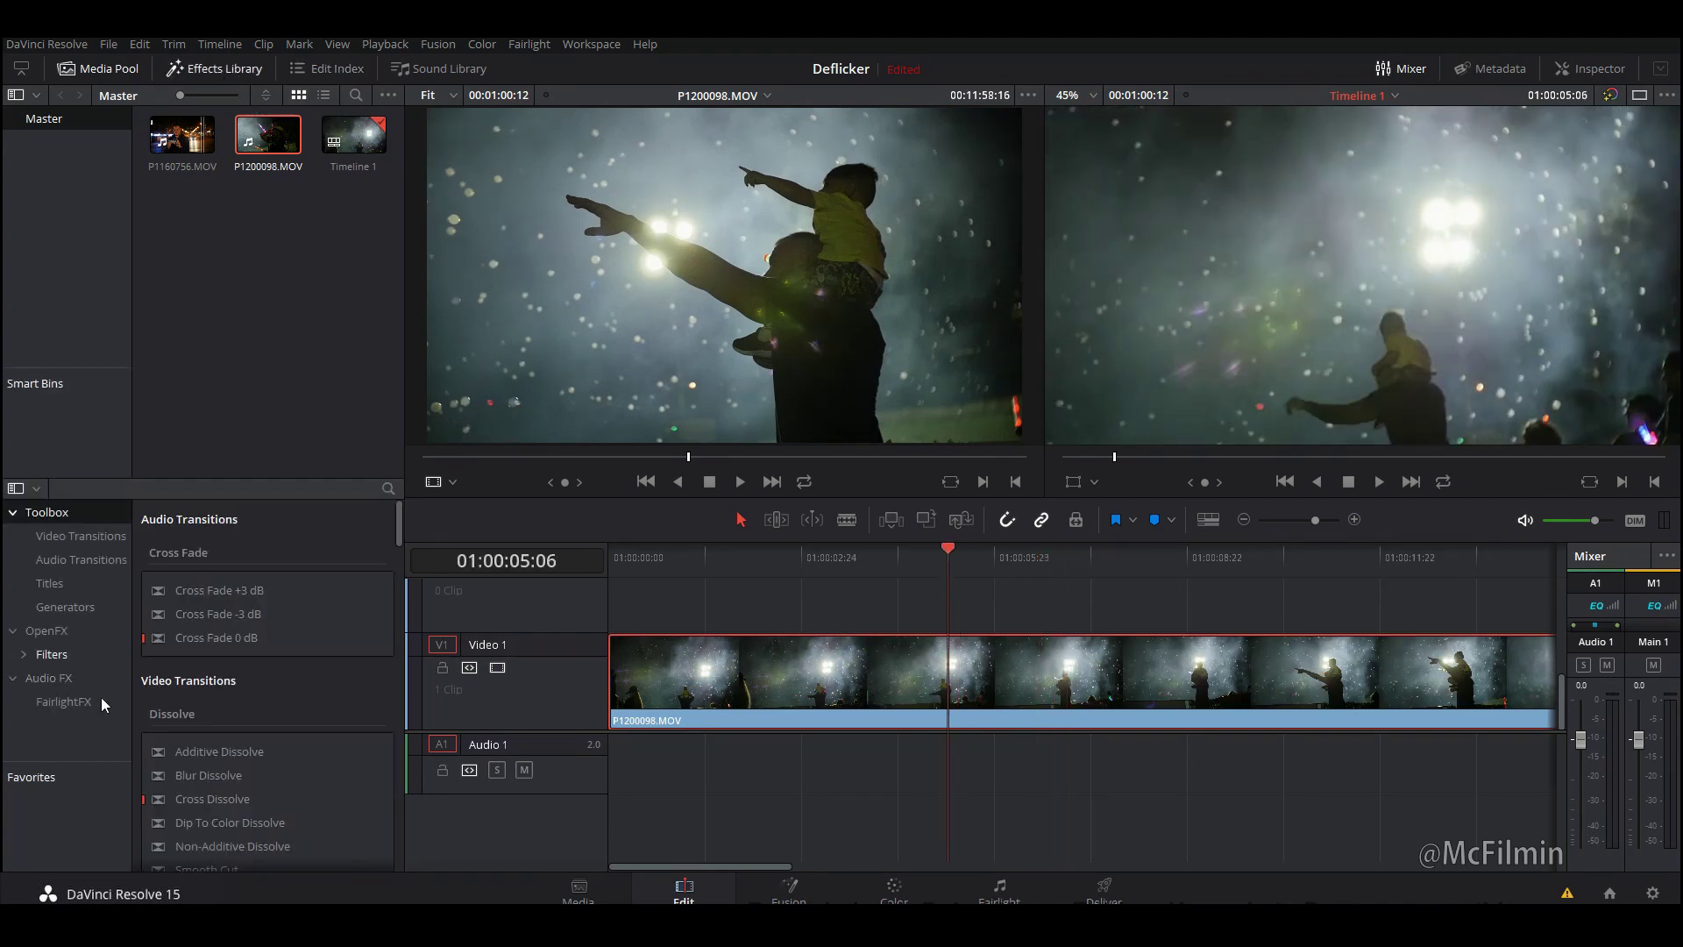
left_click(42, 632)
scroll(205, 647, "down", 3)
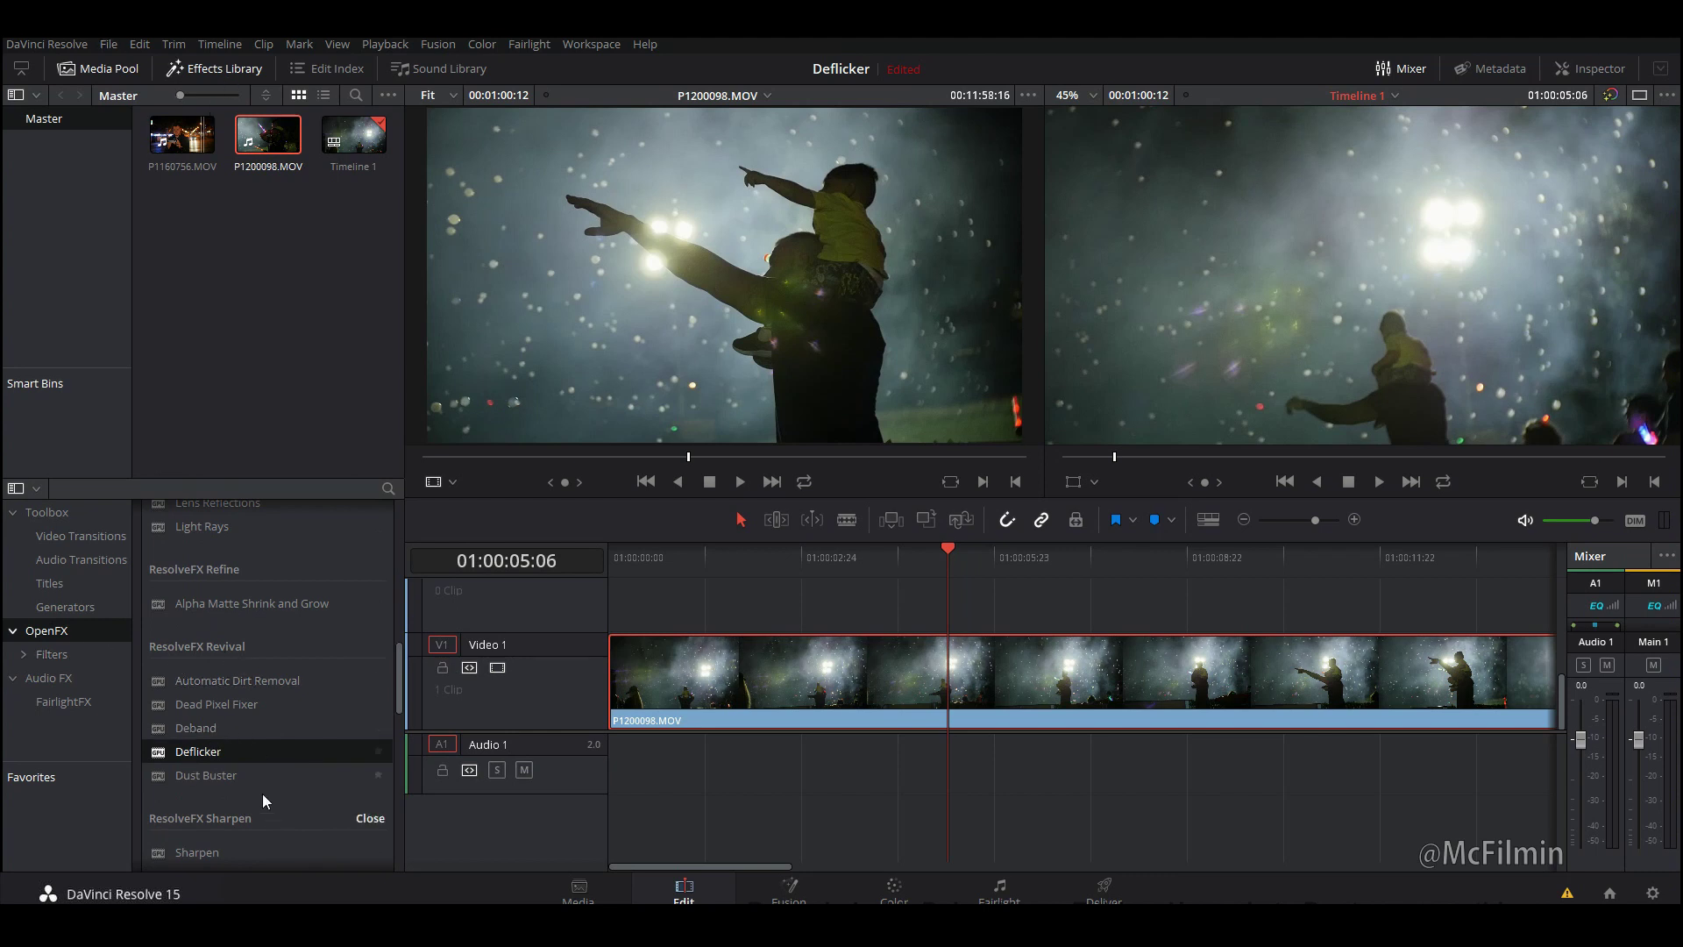
left_click_drag(165, 755, 907, 659)
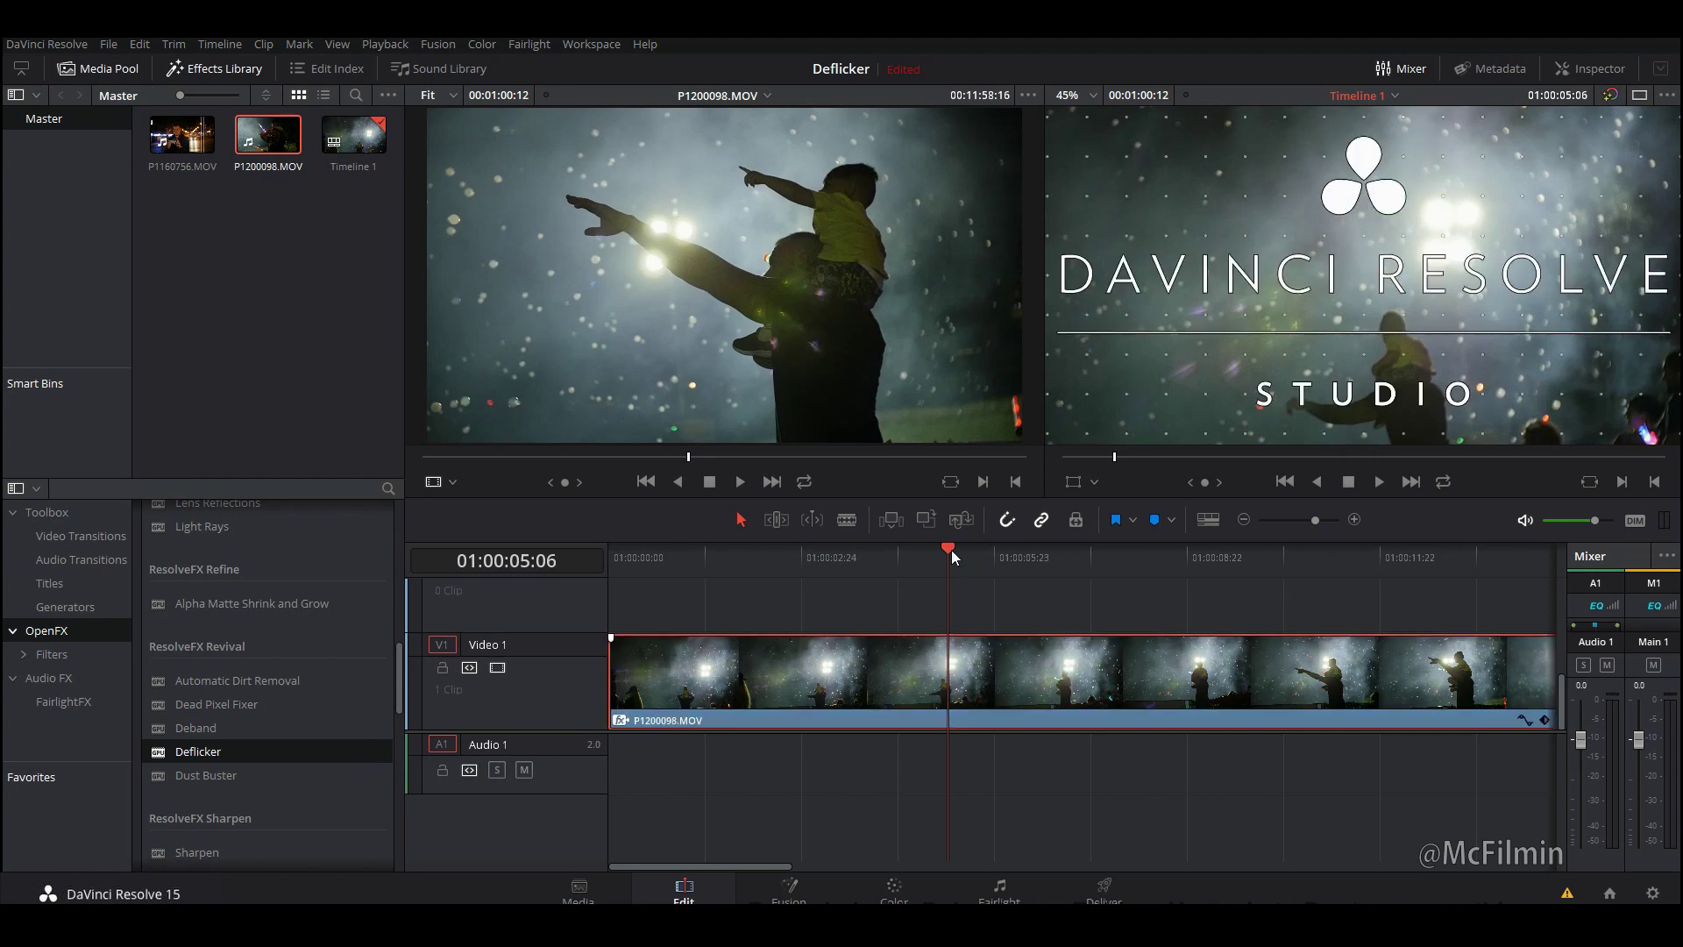
key("space")
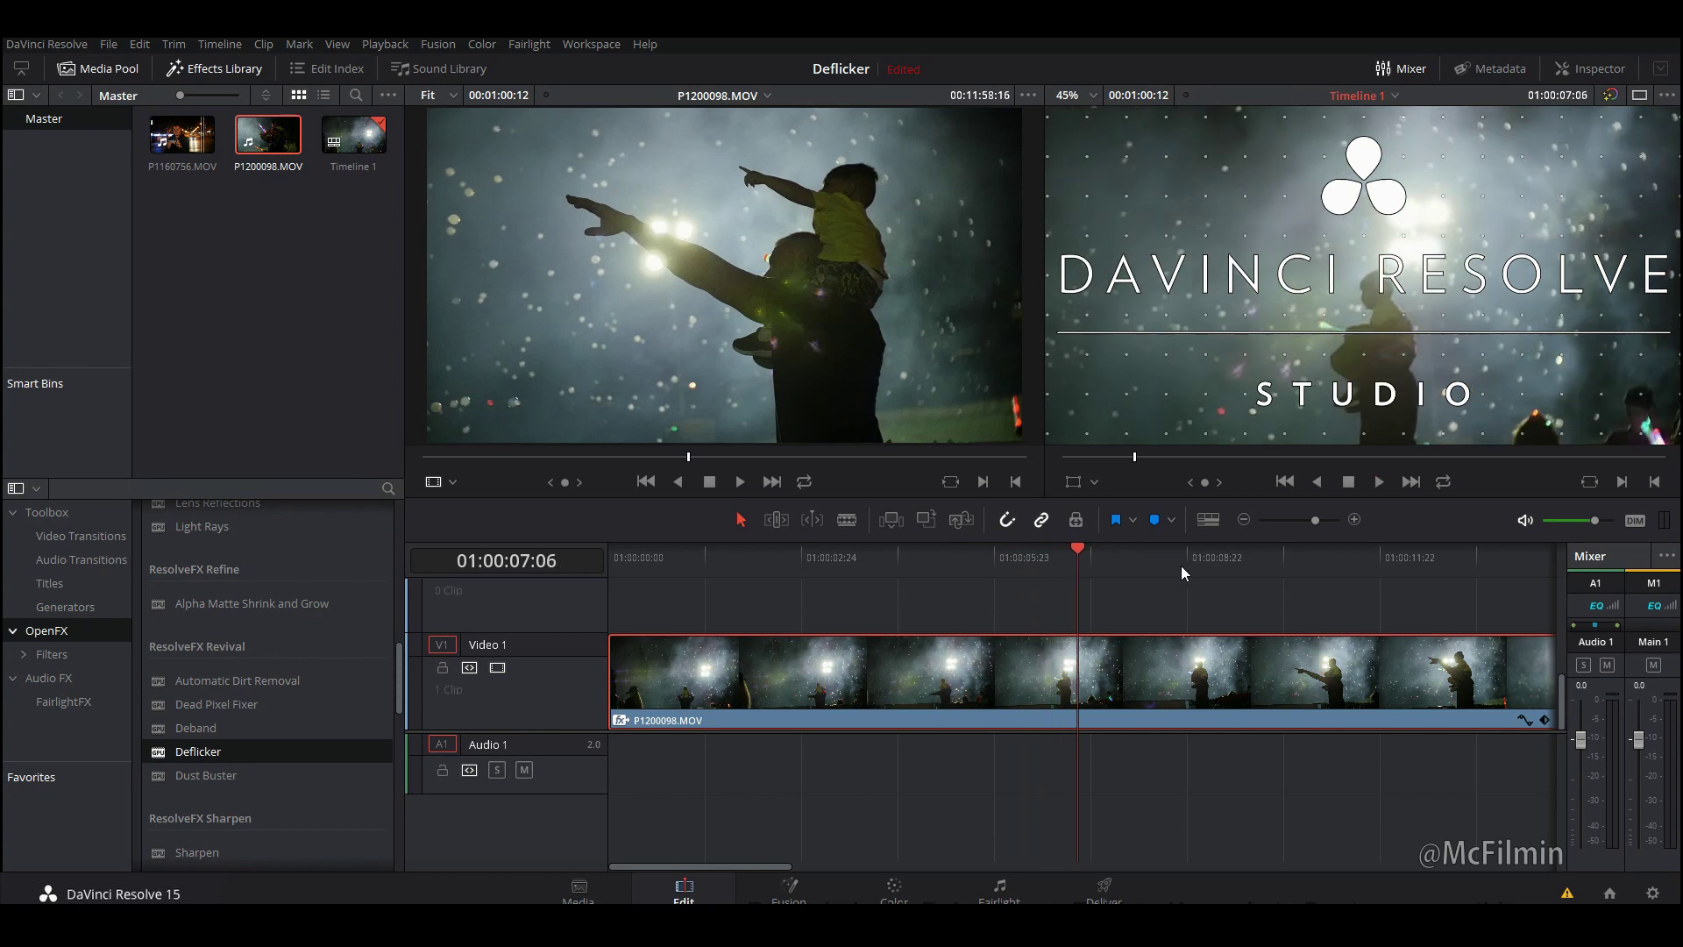
key("space")
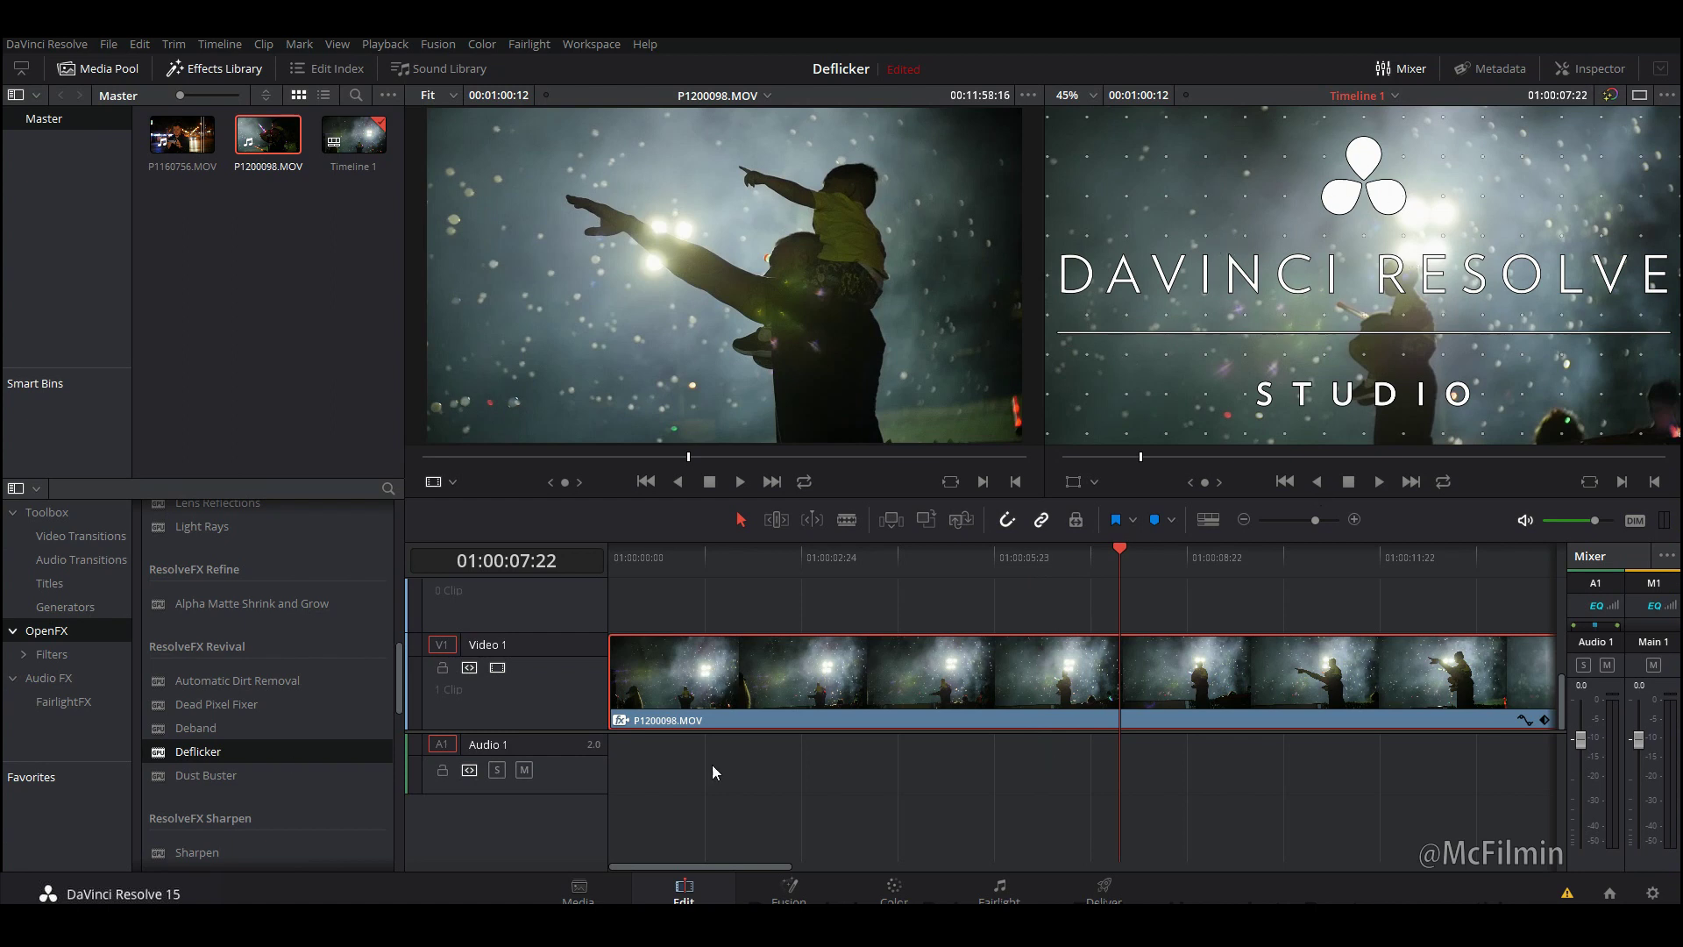
- Delete Deflicker in the Inspector's OpenFX tab, close the Effects Library, and zoom out the timeline
left_click(1583, 70)
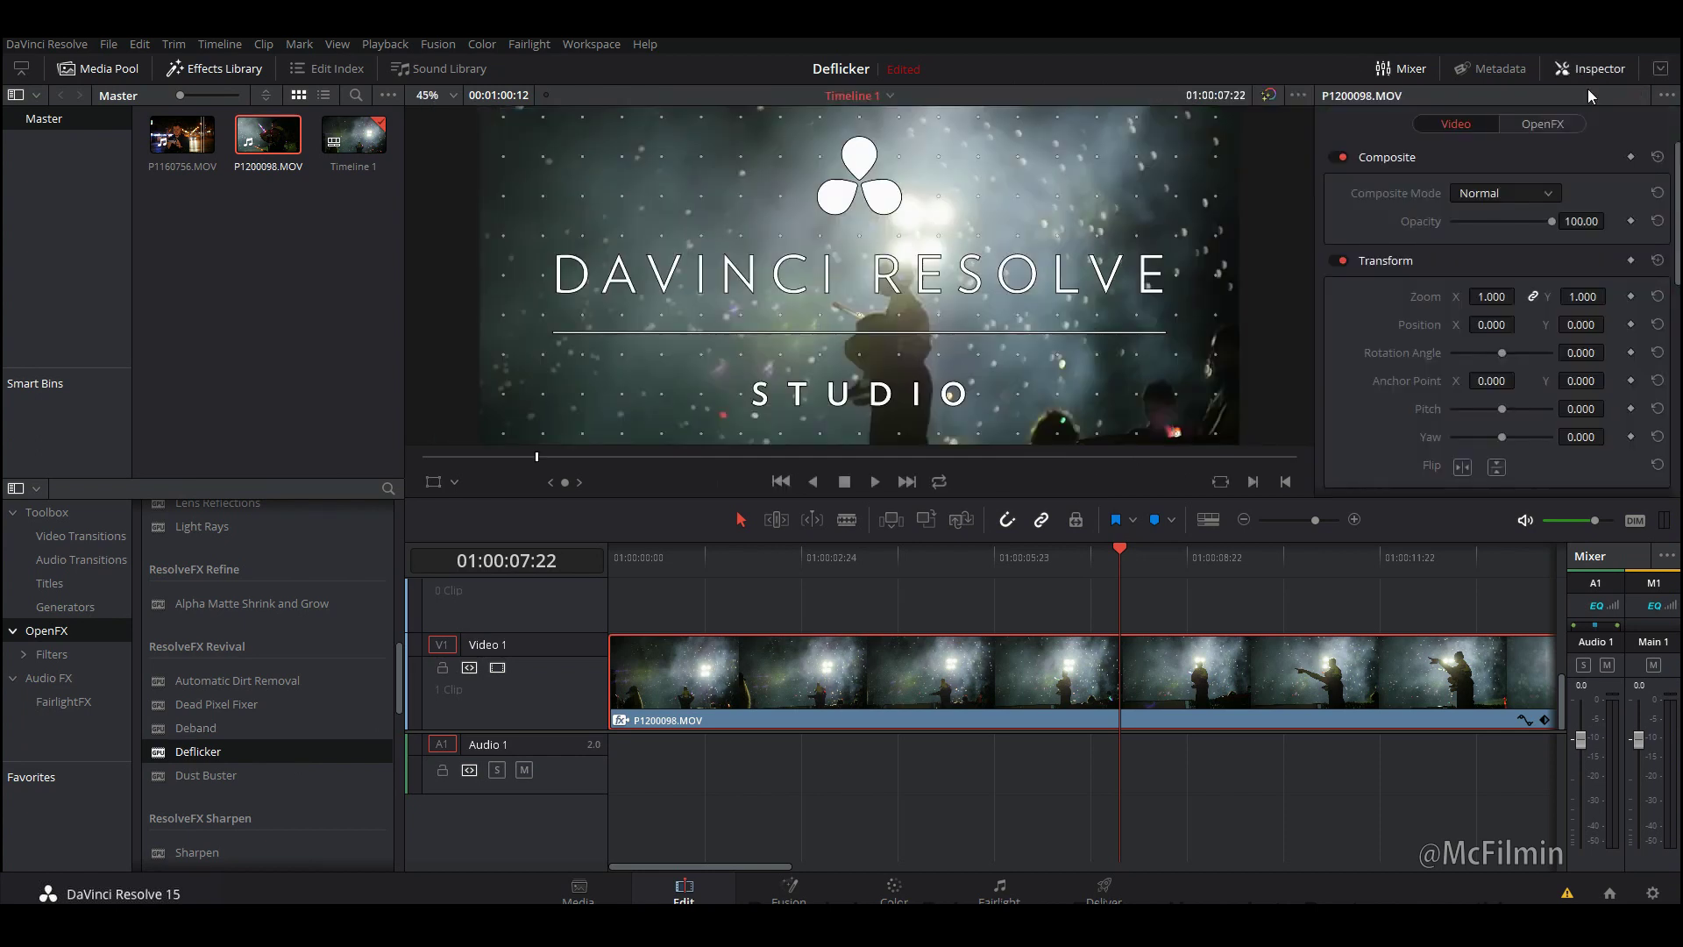
left_click(1549, 123)
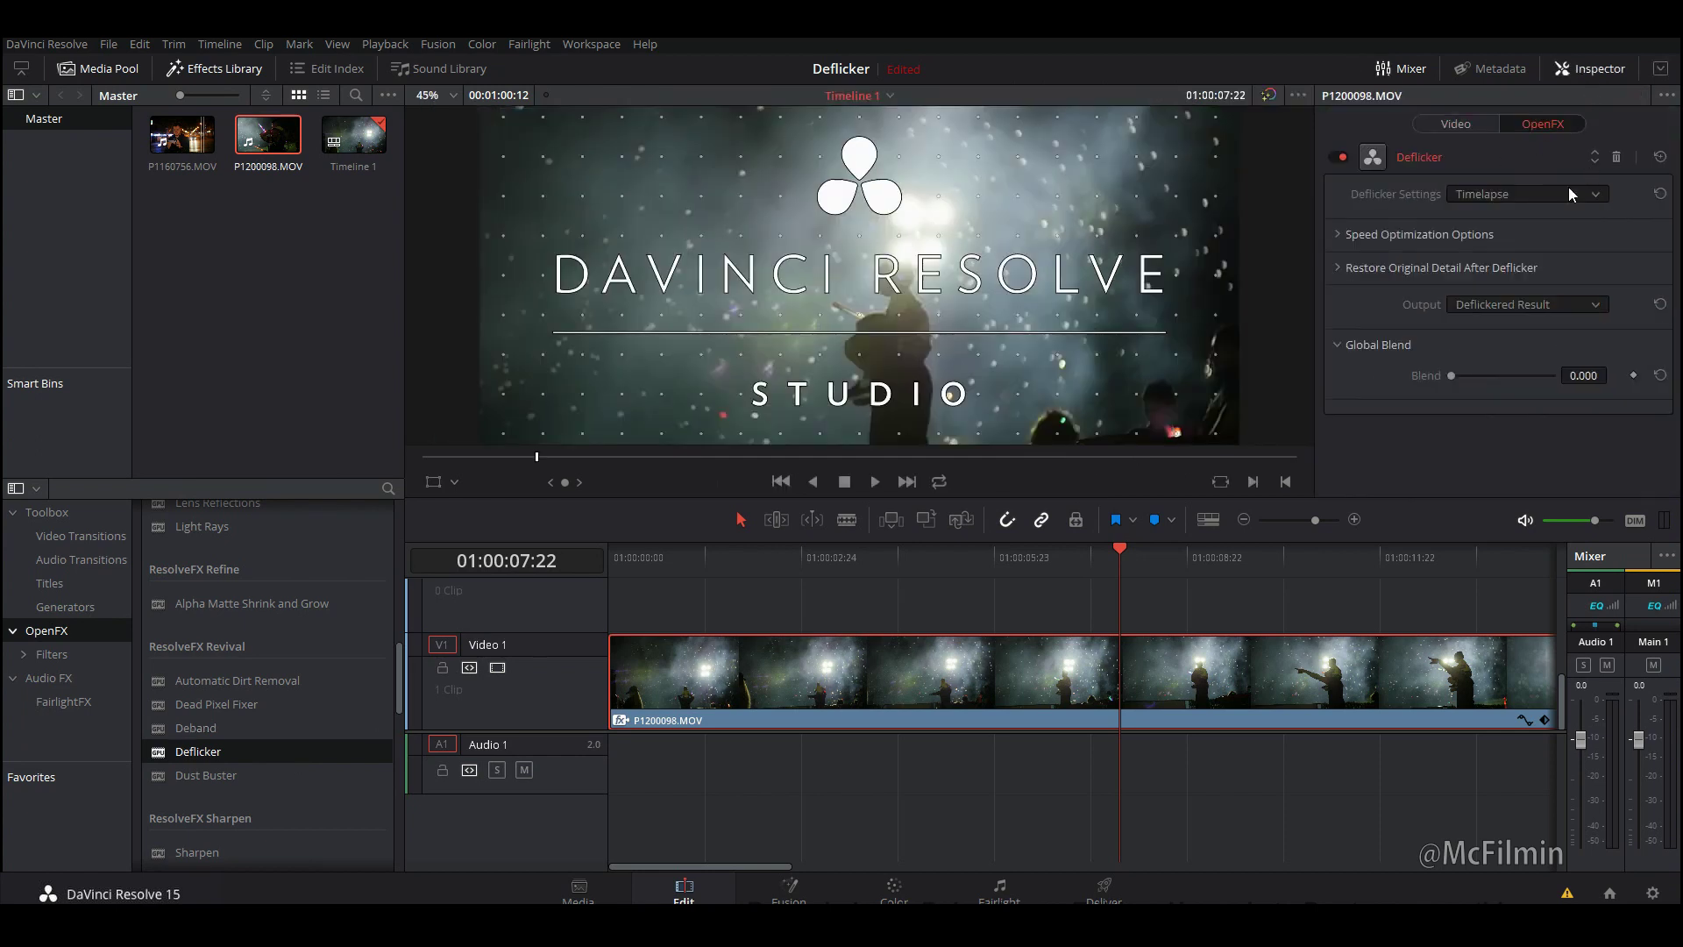
left_click(1616, 156)
left_click_drag(1119, 549, 647, 594)
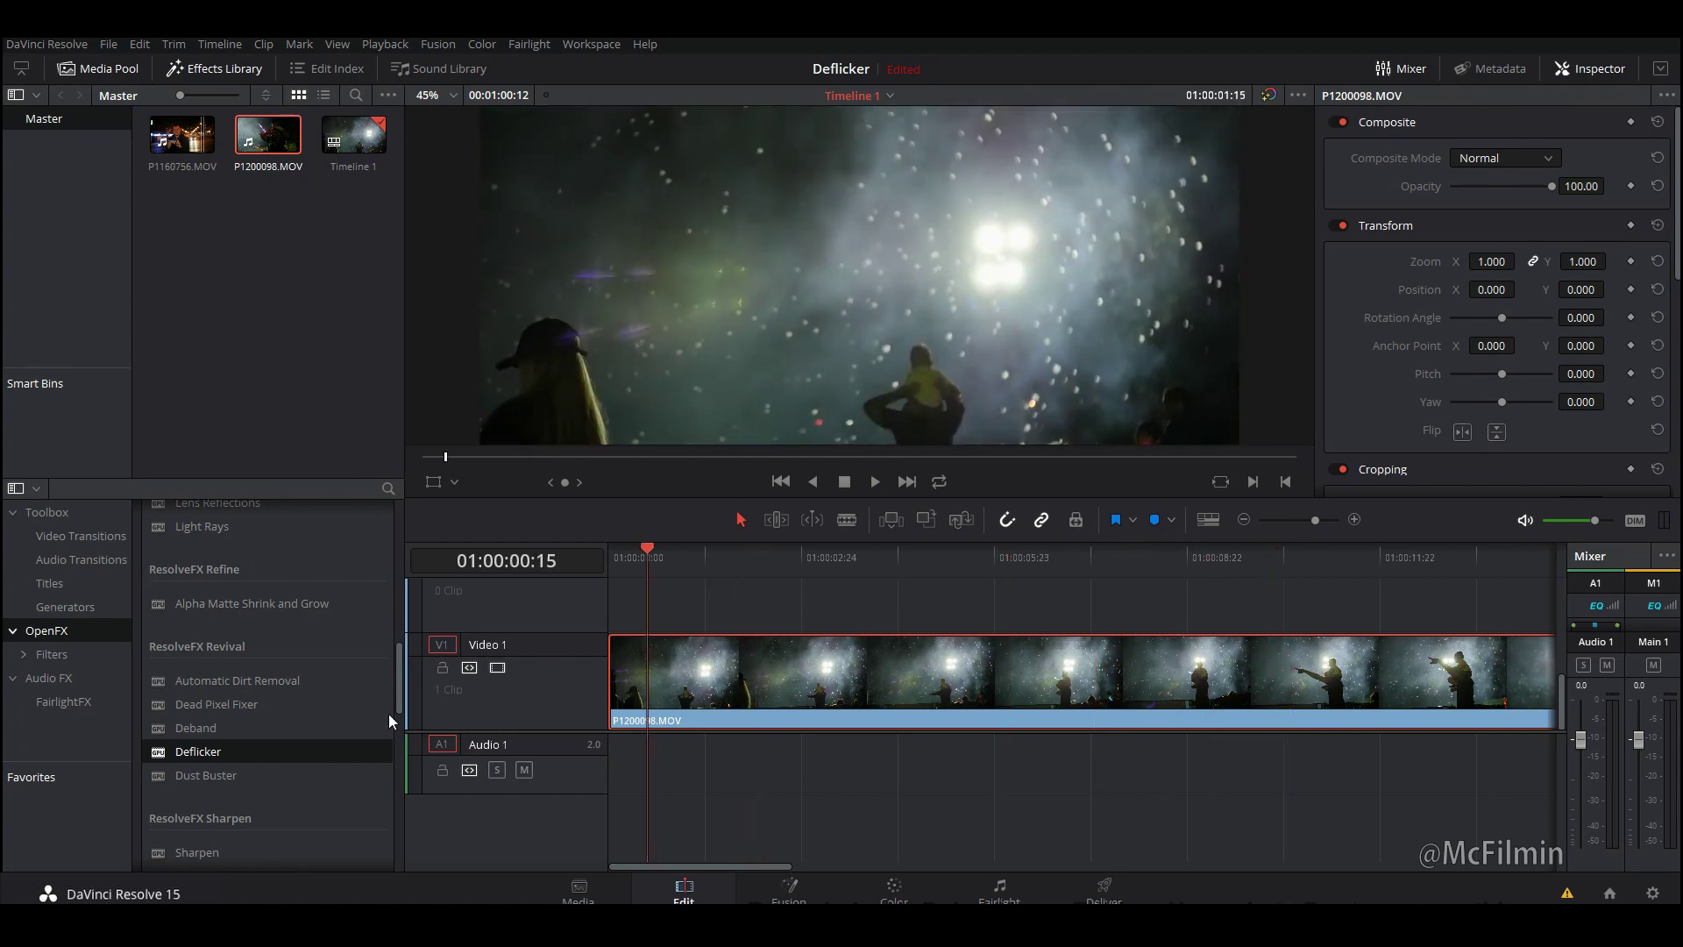
left_click(68, 557)
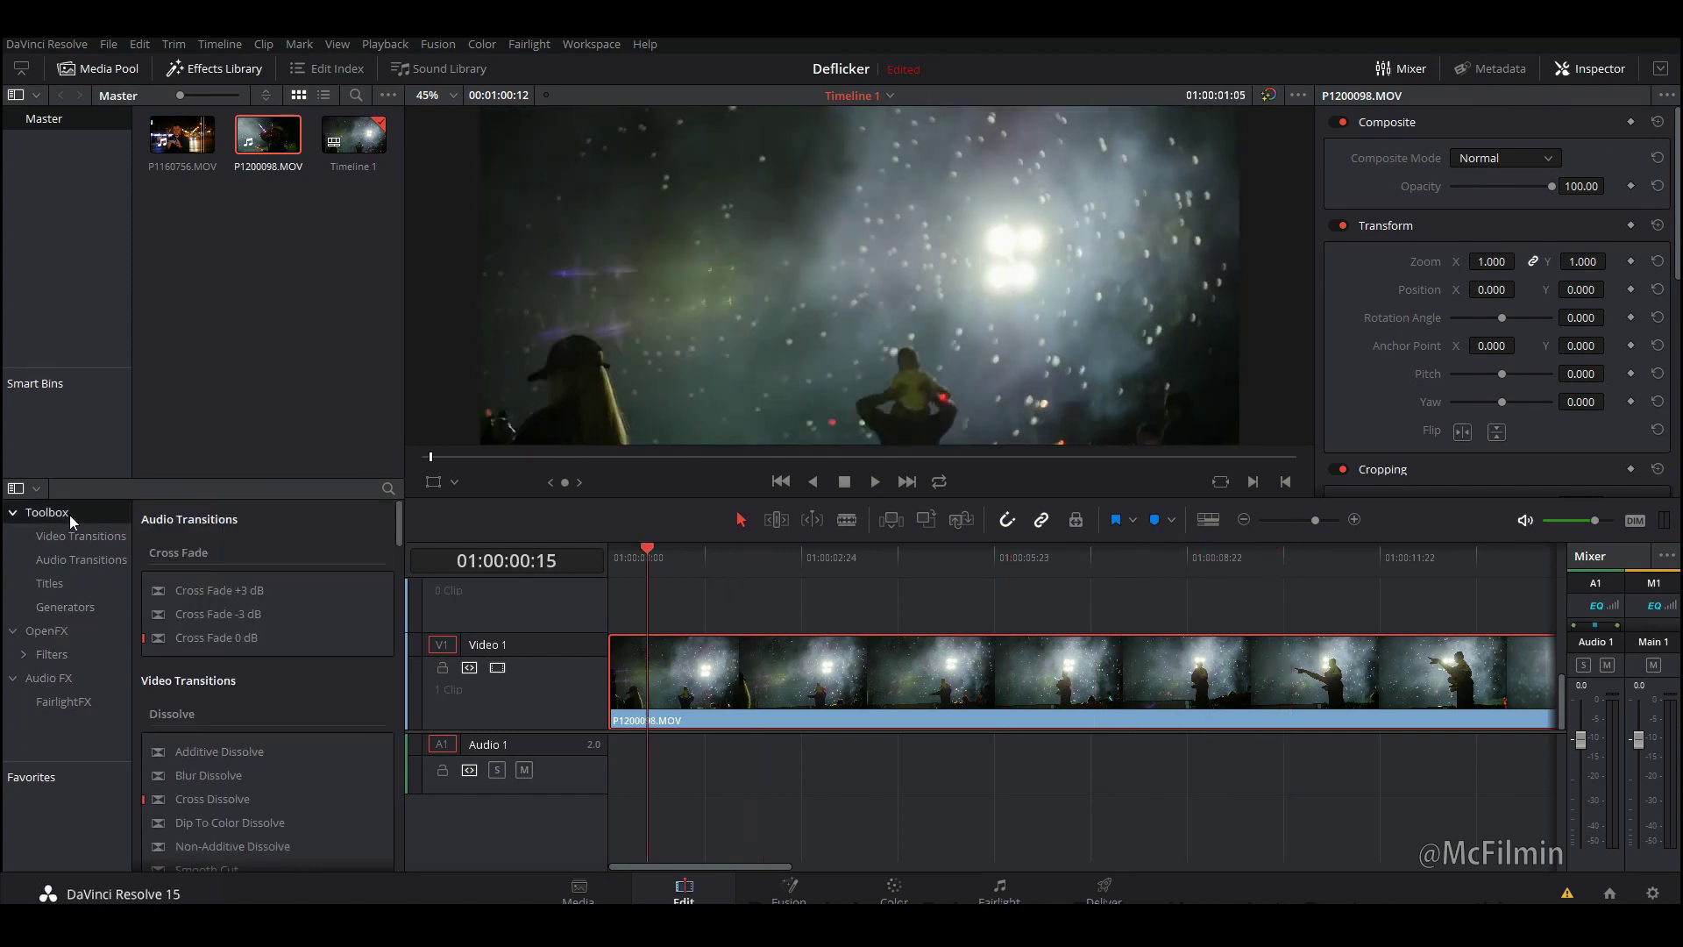
left_click(210, 69)
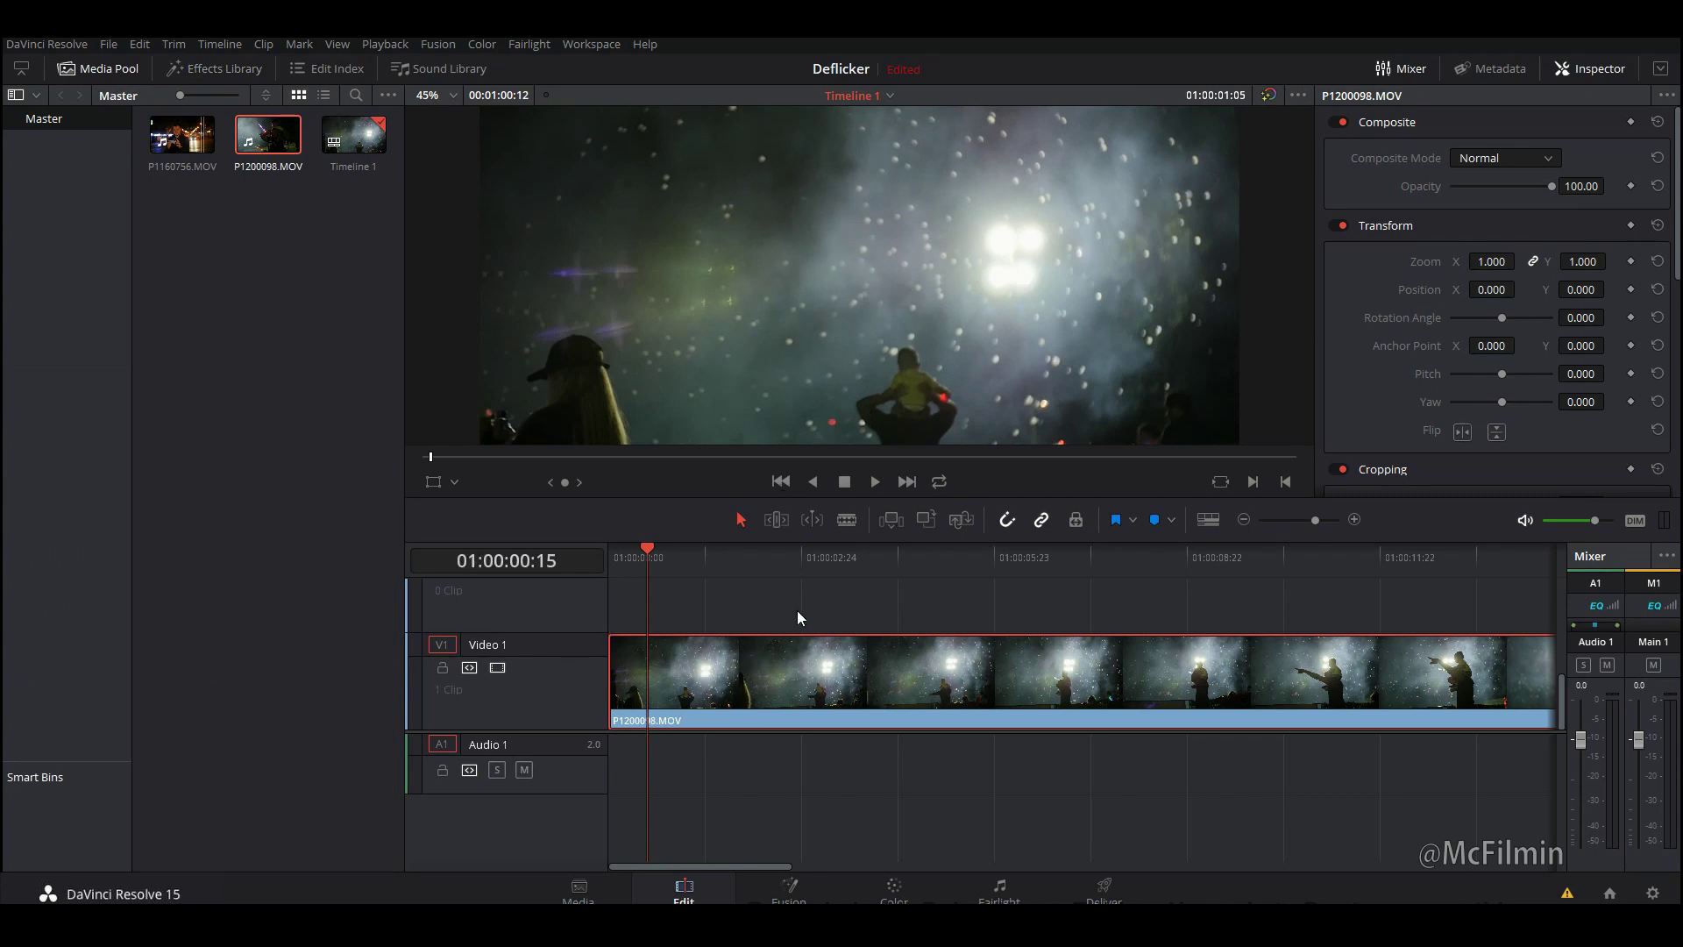
scroll(791, 612, "down", 3)
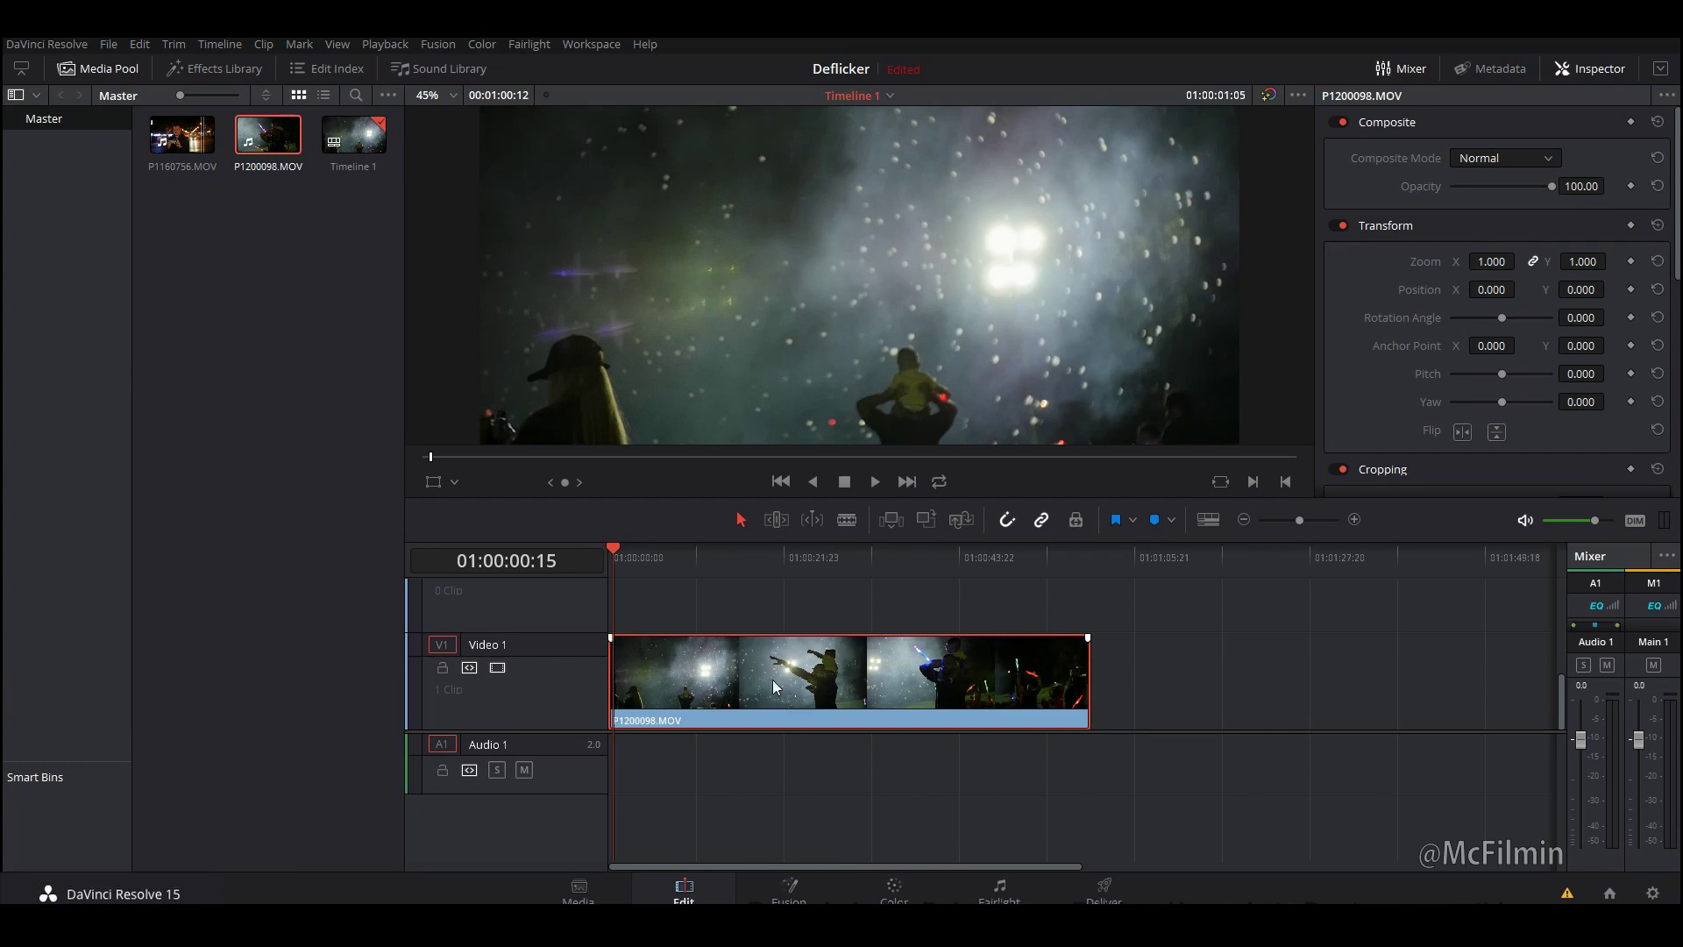
- Paste a copy of P1200098.MOV and move it onto the track directly above the original
key("End")
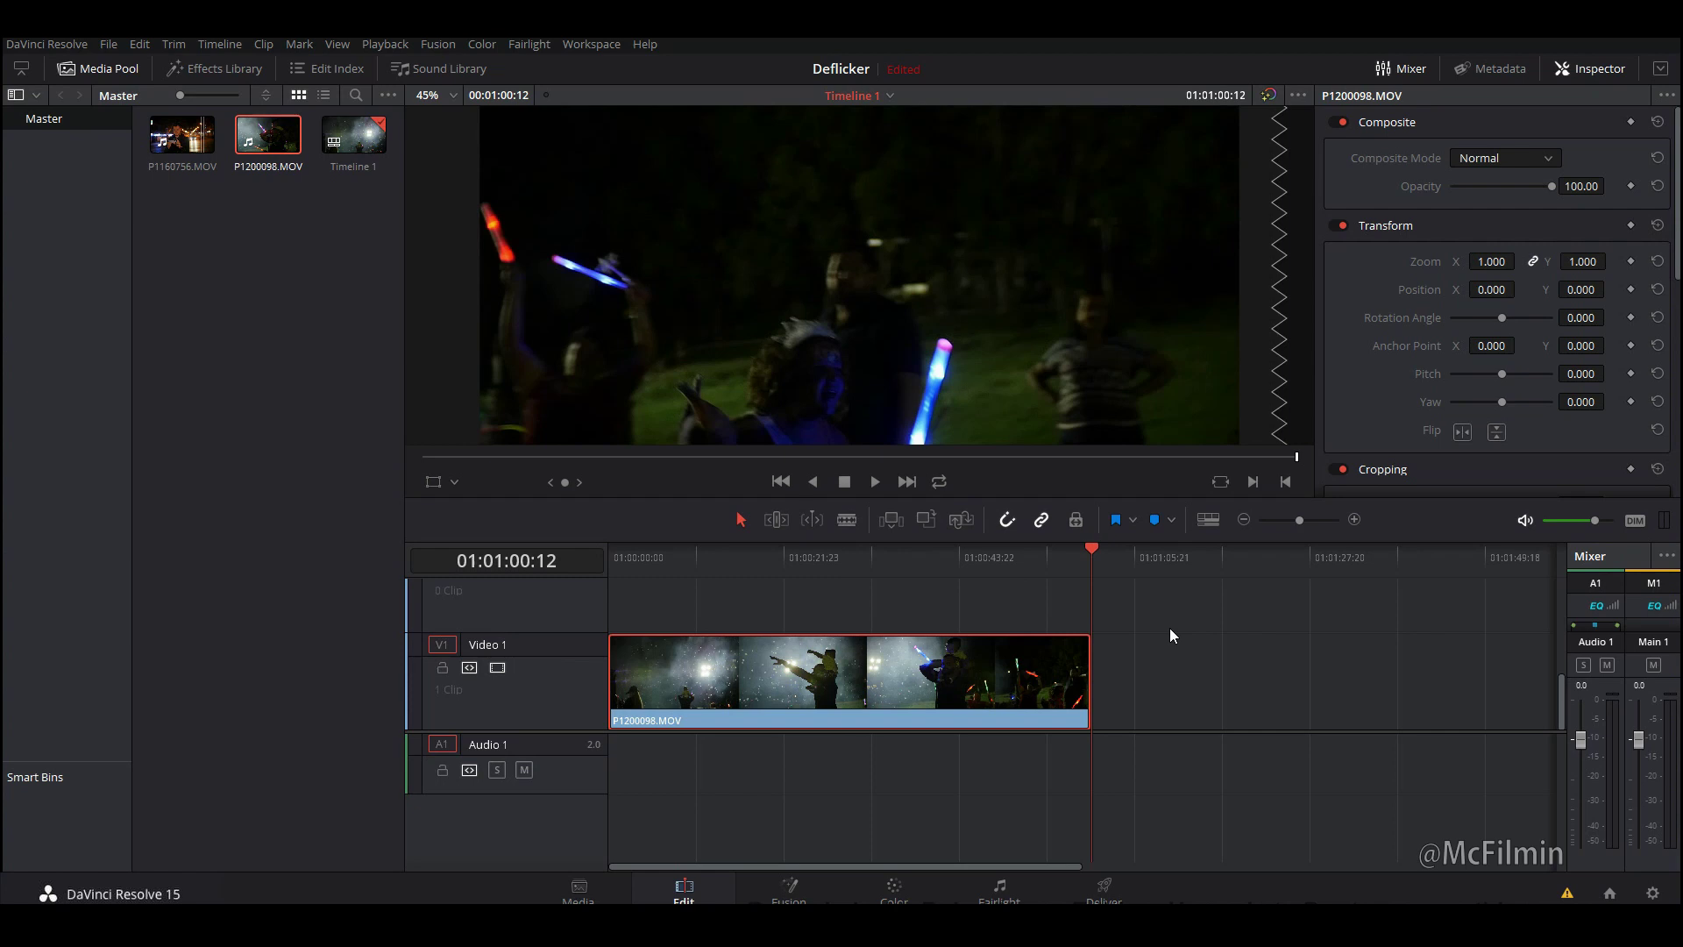
key("ctrl+v")
left_click(956, 856)
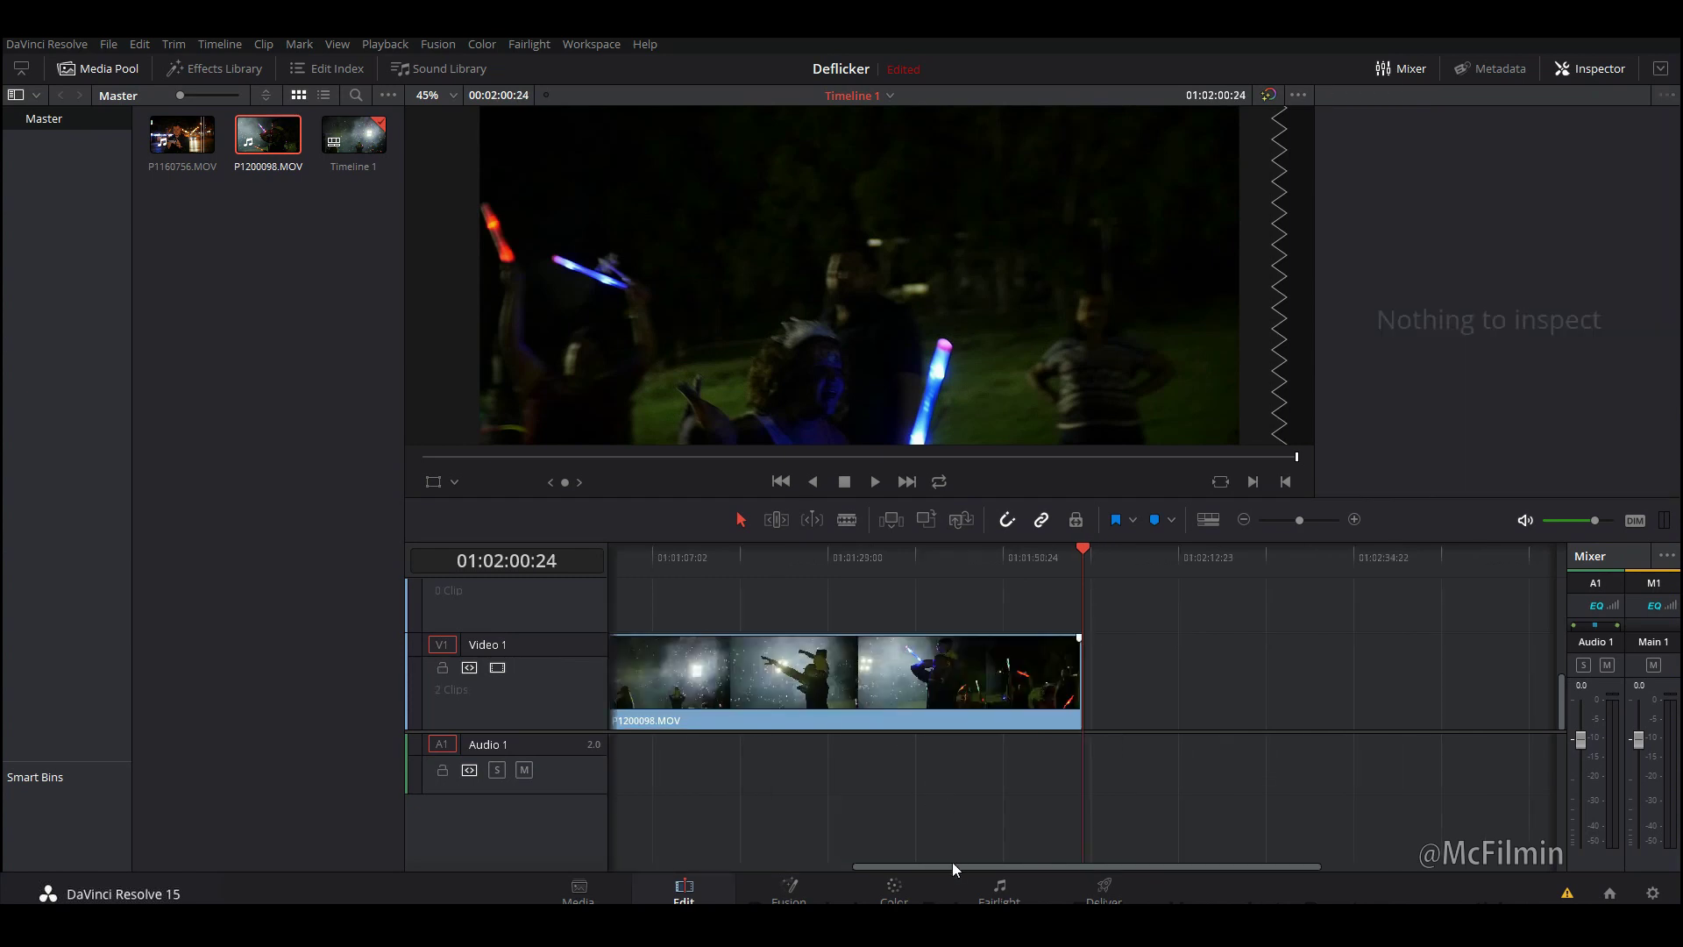
scroll(990, 771, "left", 3)
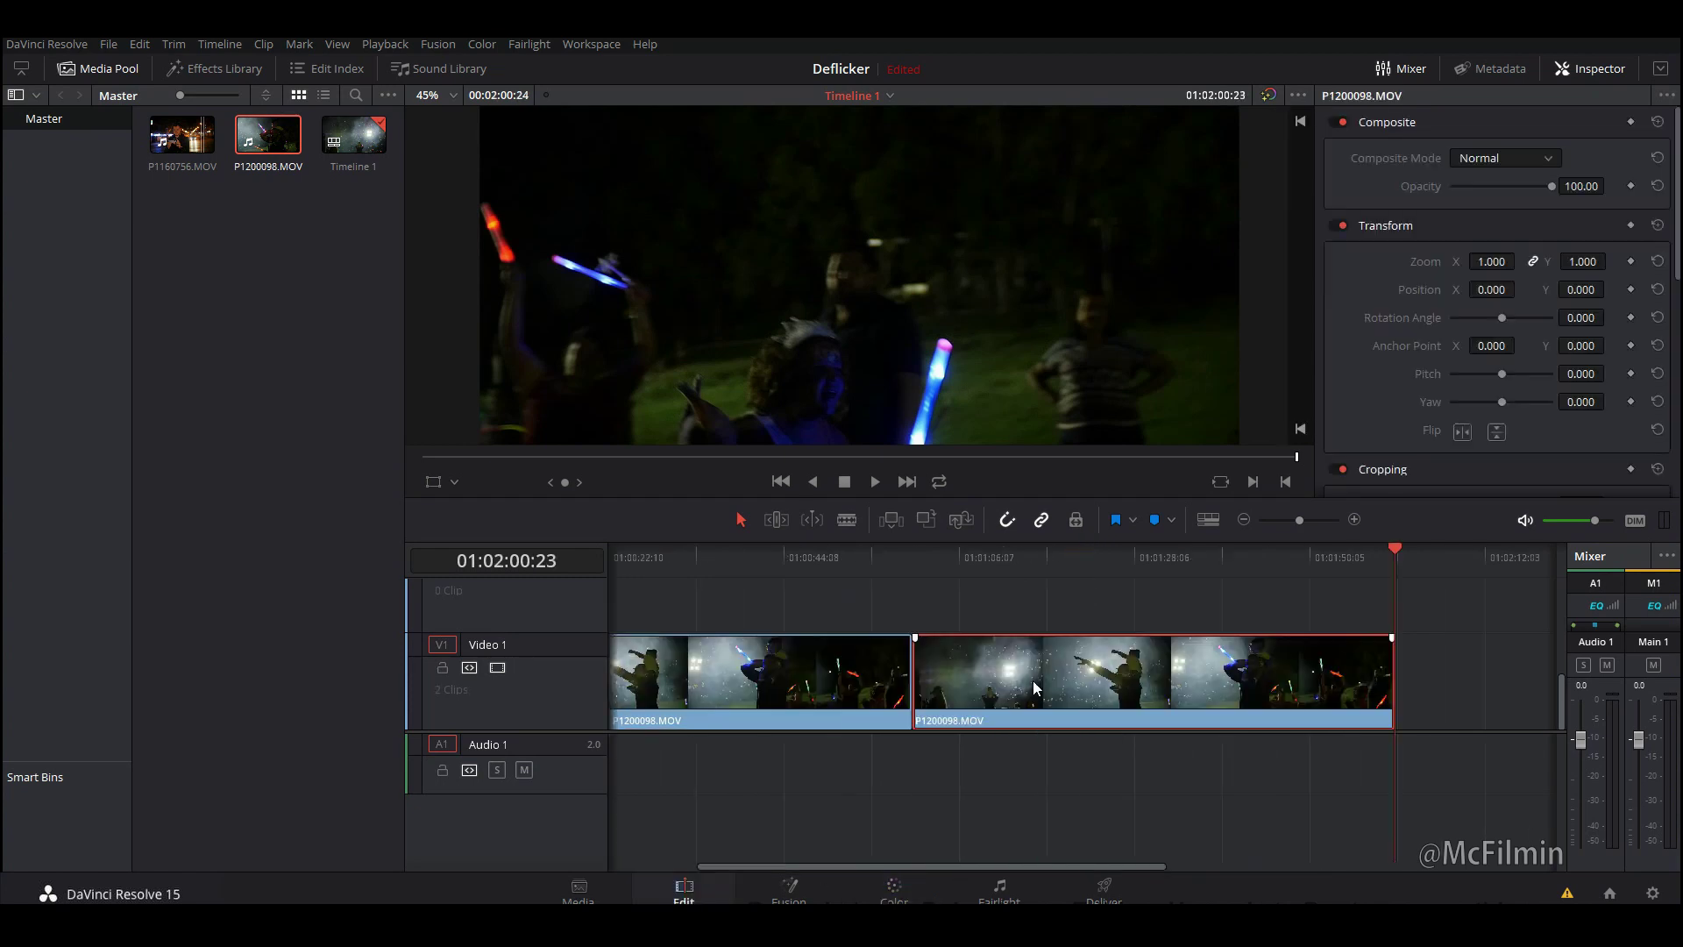
left_click_drag(1032, 681, 615, 612)
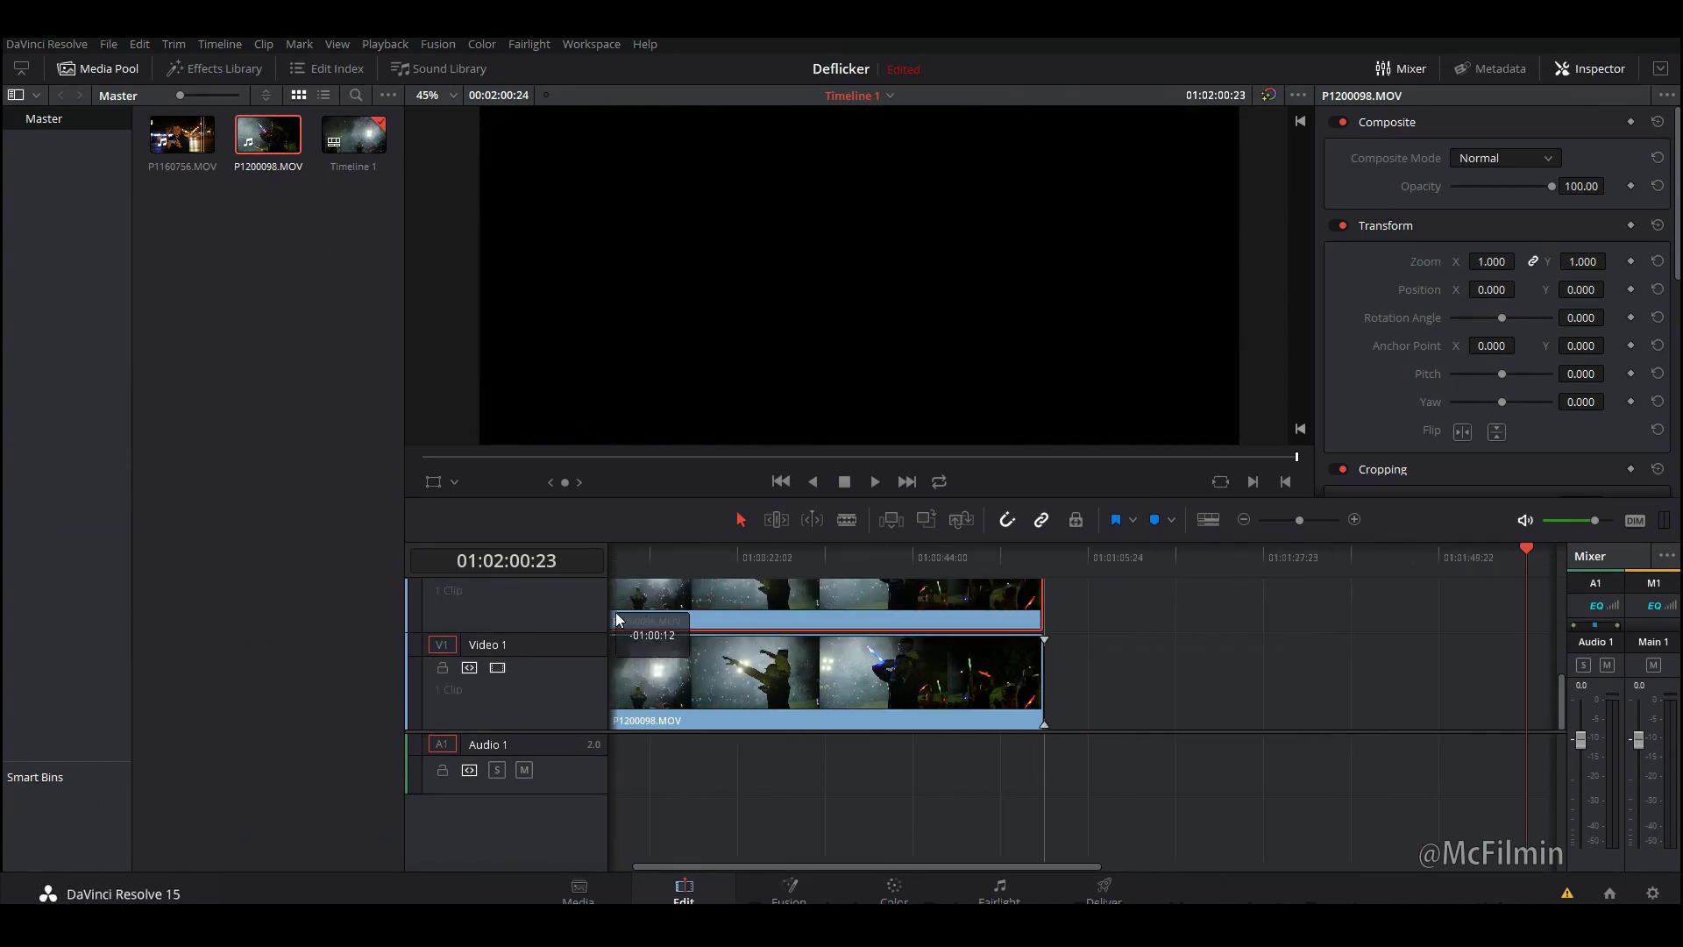
left_click_drag(689, 561, 593, 561)
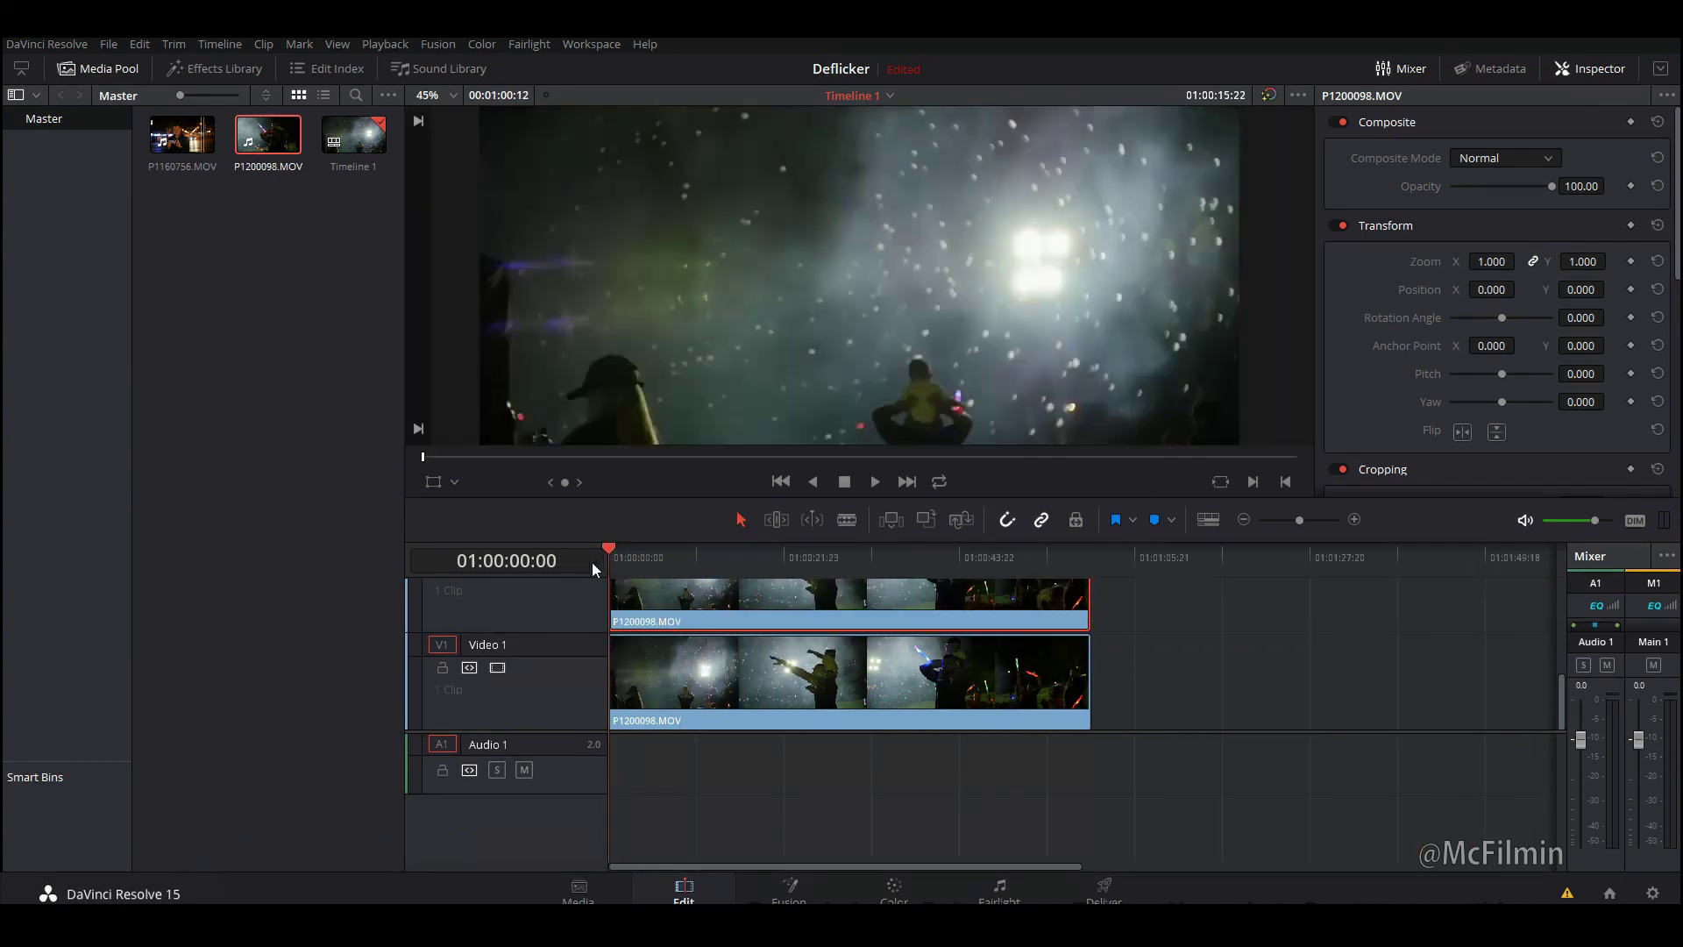
left_click(770, 694)
left_click(765, 621)
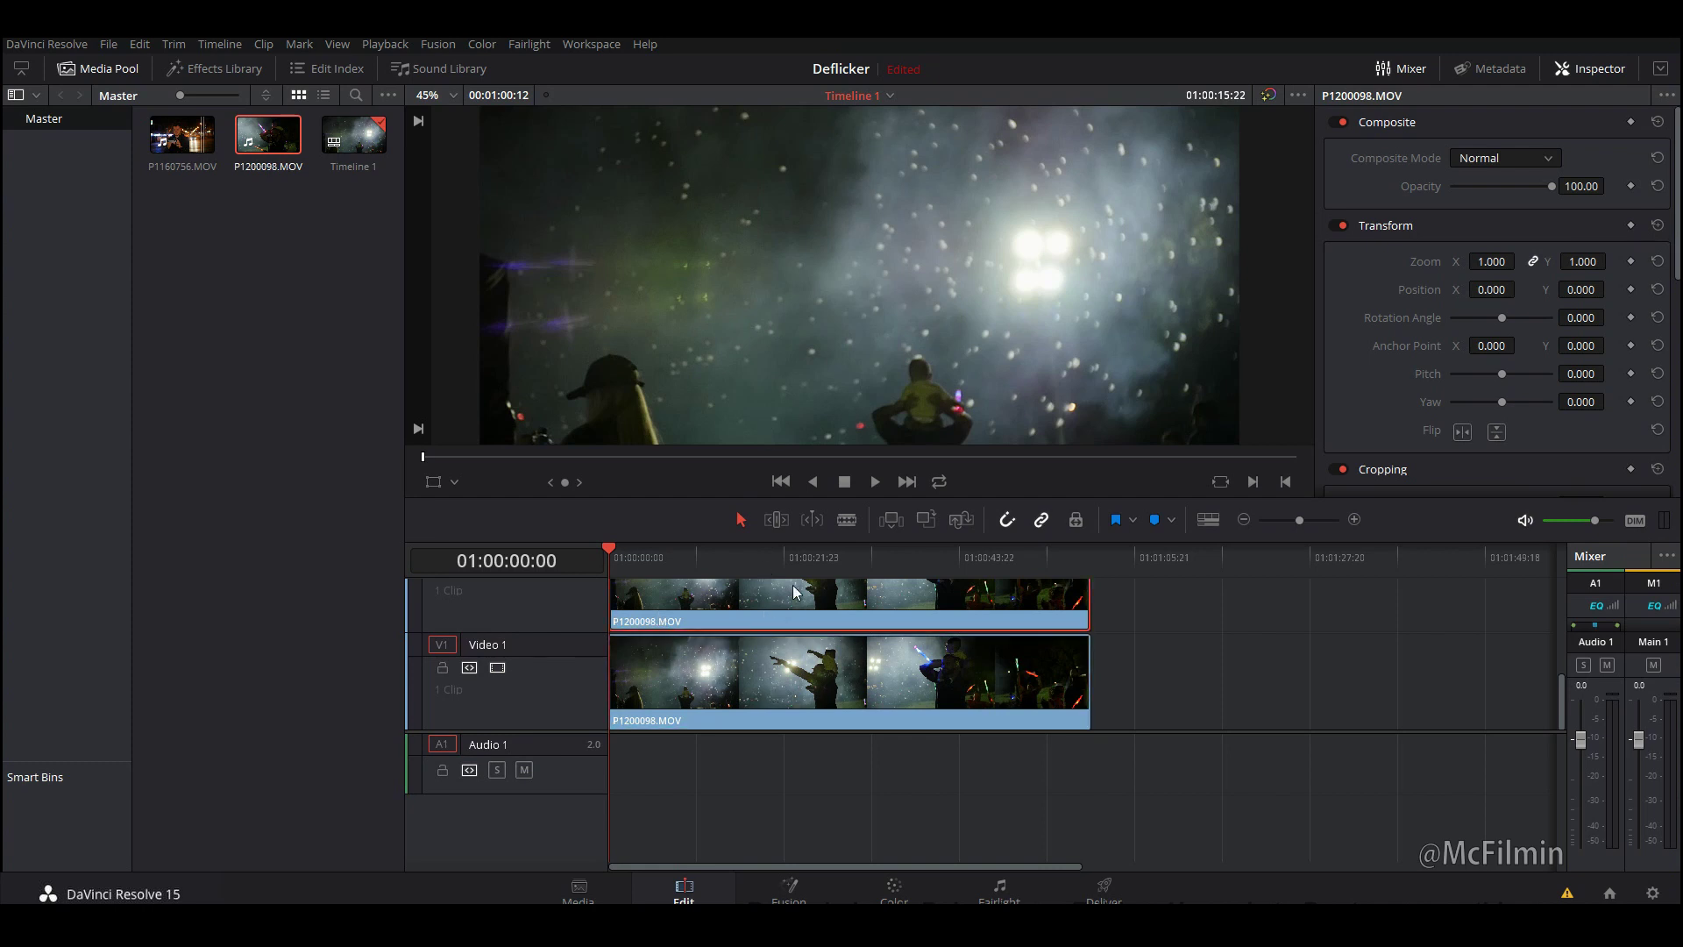
- Play the stacked concert clips back and forth around twelve seconds to inspect the flicker
left_click(704, 554)
key("space")
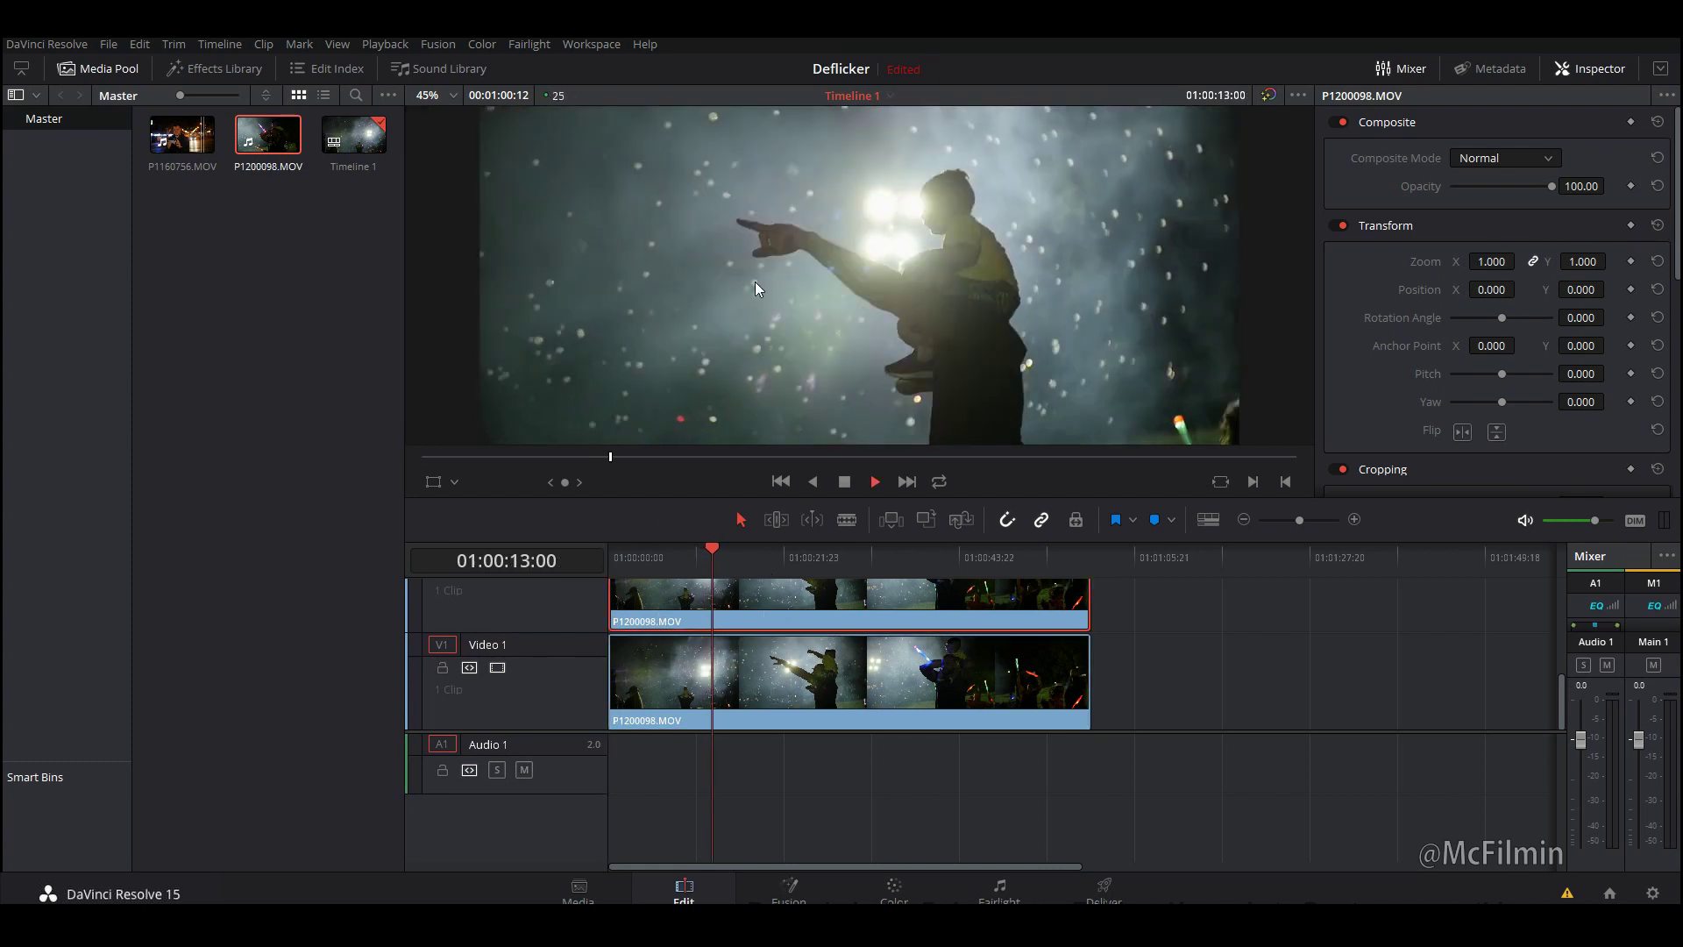
key("space")
key("j")
key("l")
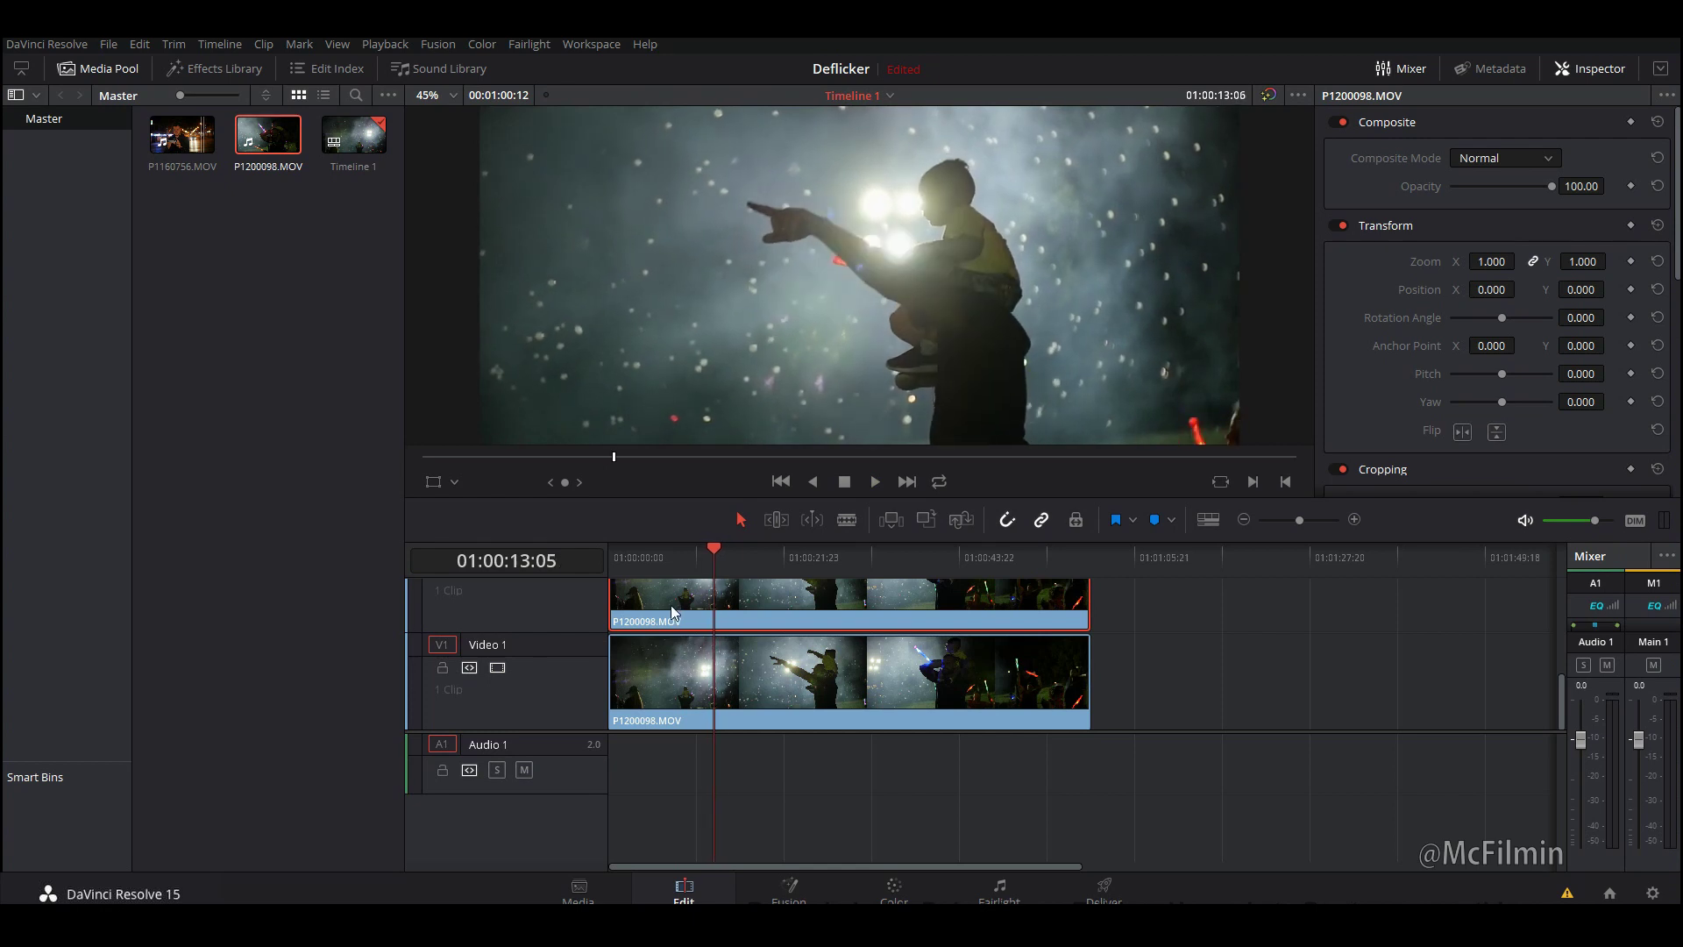
key("j")
key("k")
key("j")
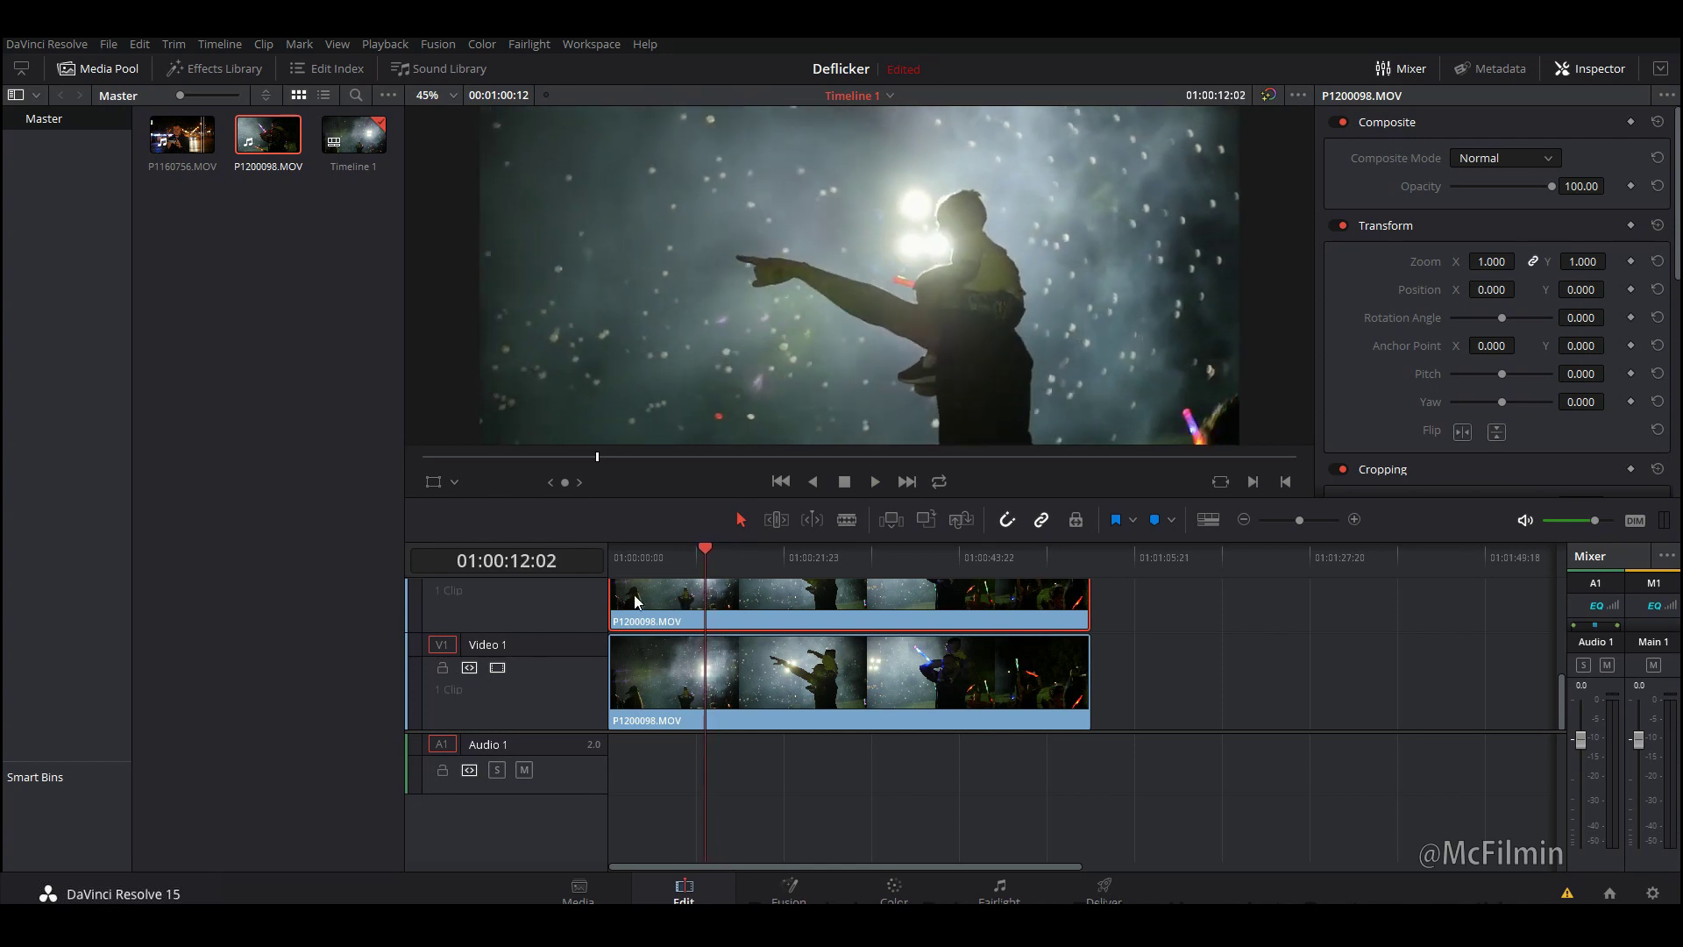
- Zoom into the timeline and shift the upper concert copy one frame later
key("ctrl+equal")
key("Home")
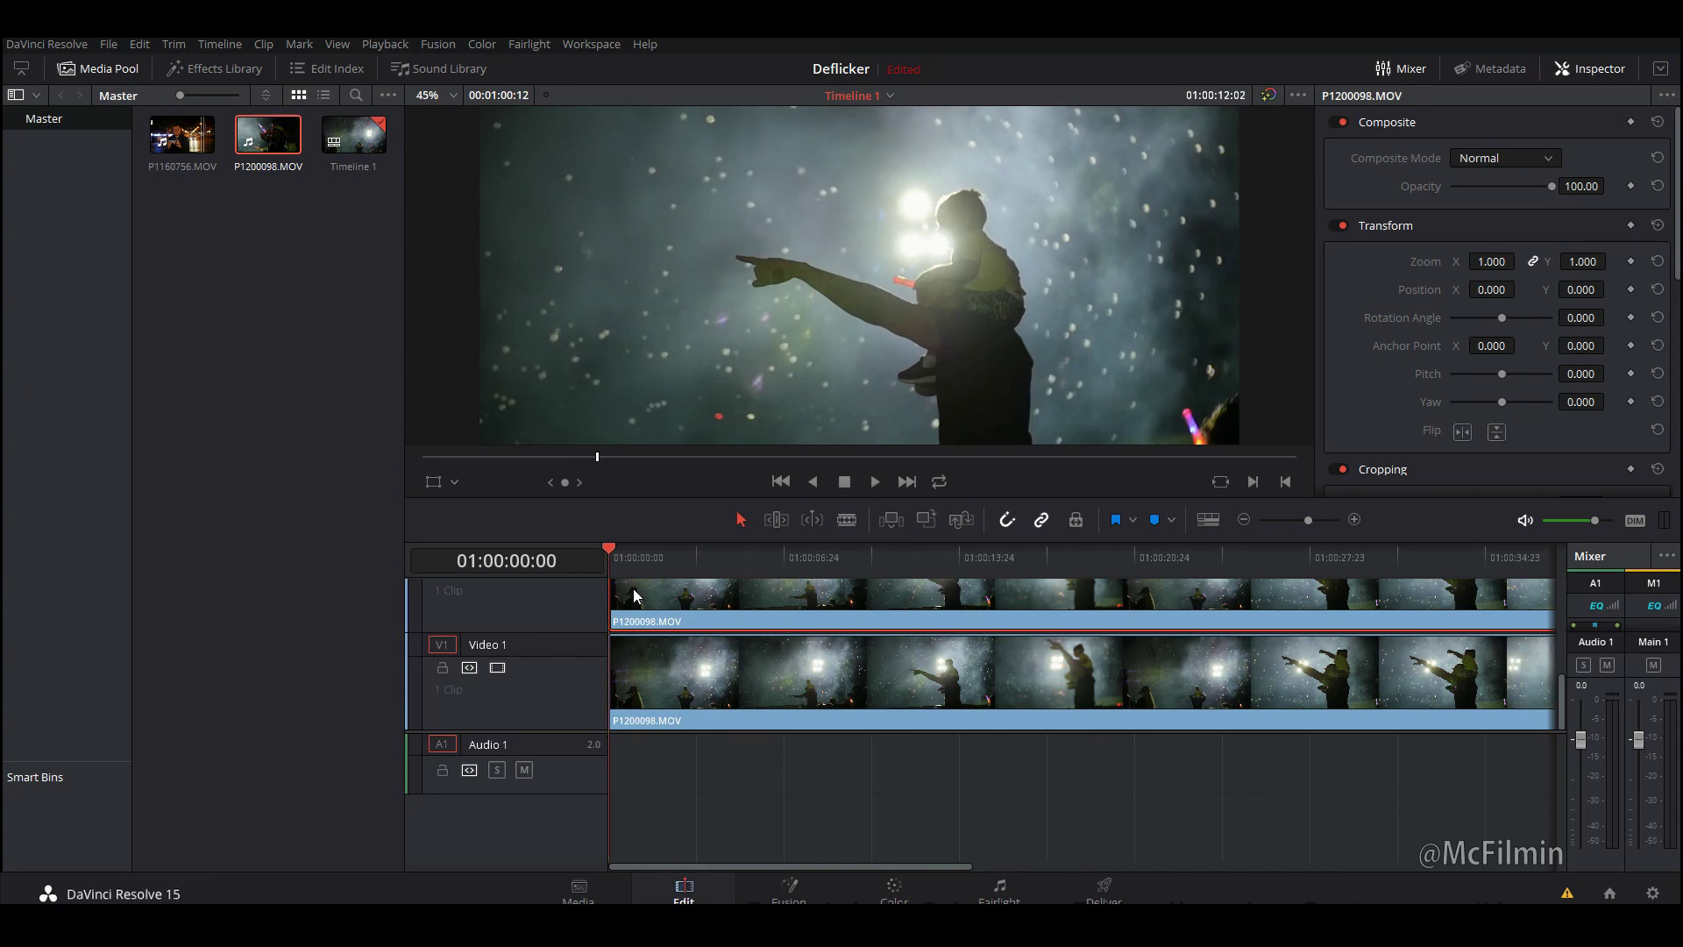
key("ctrl+equal")
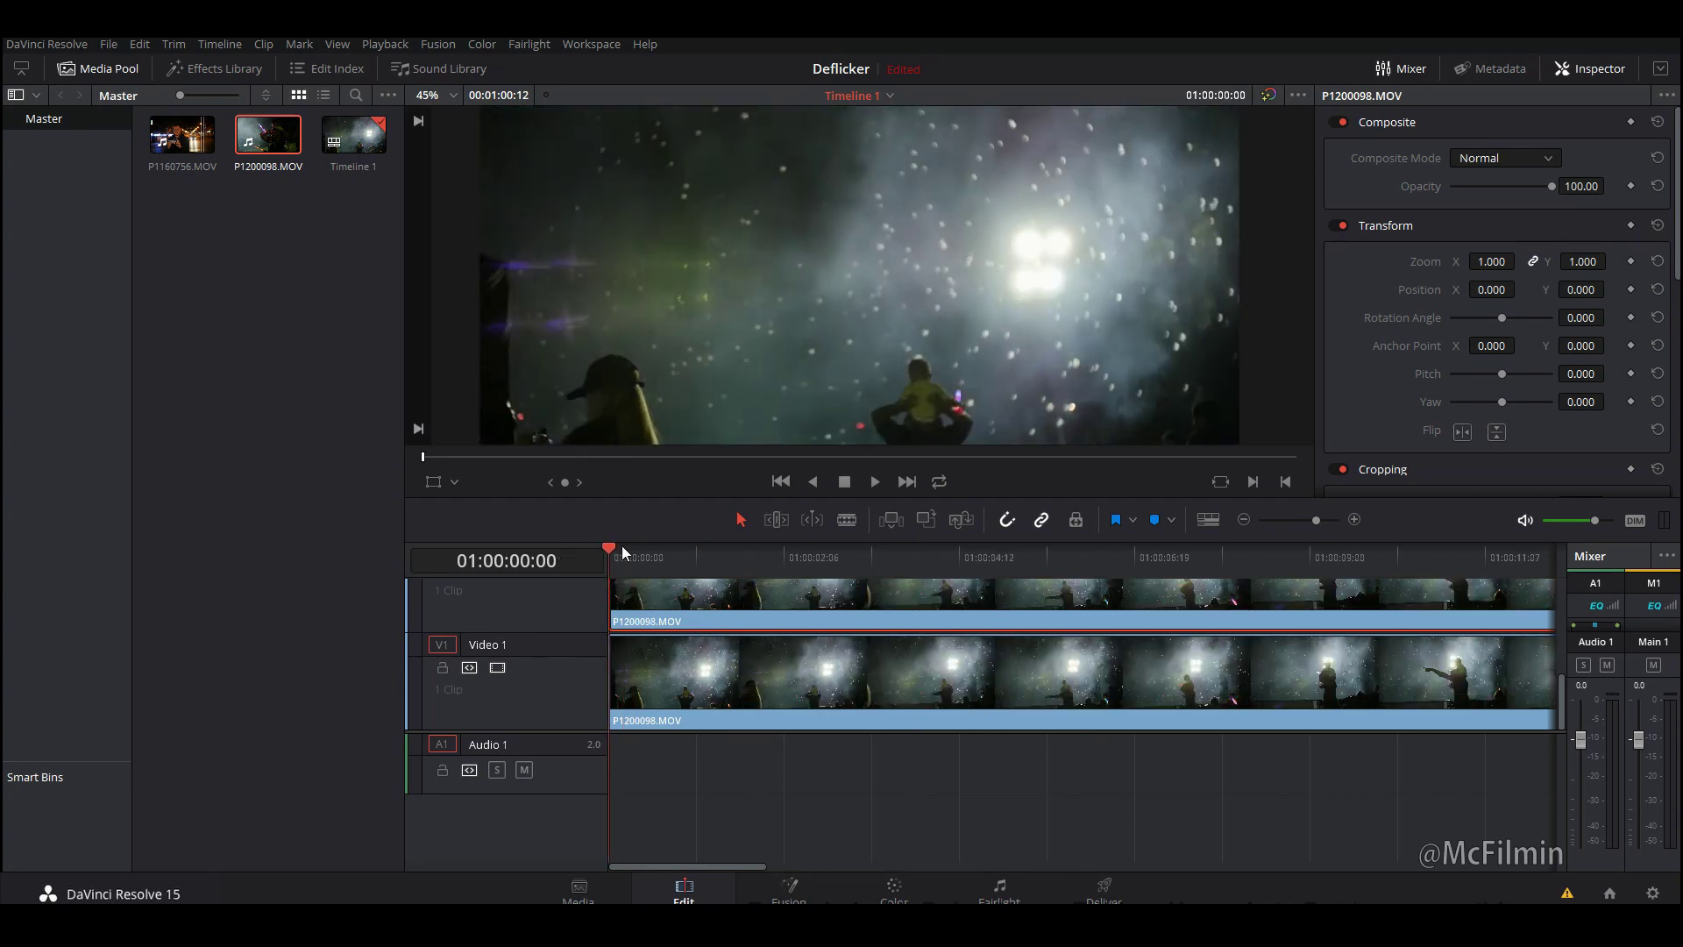
key("Right")
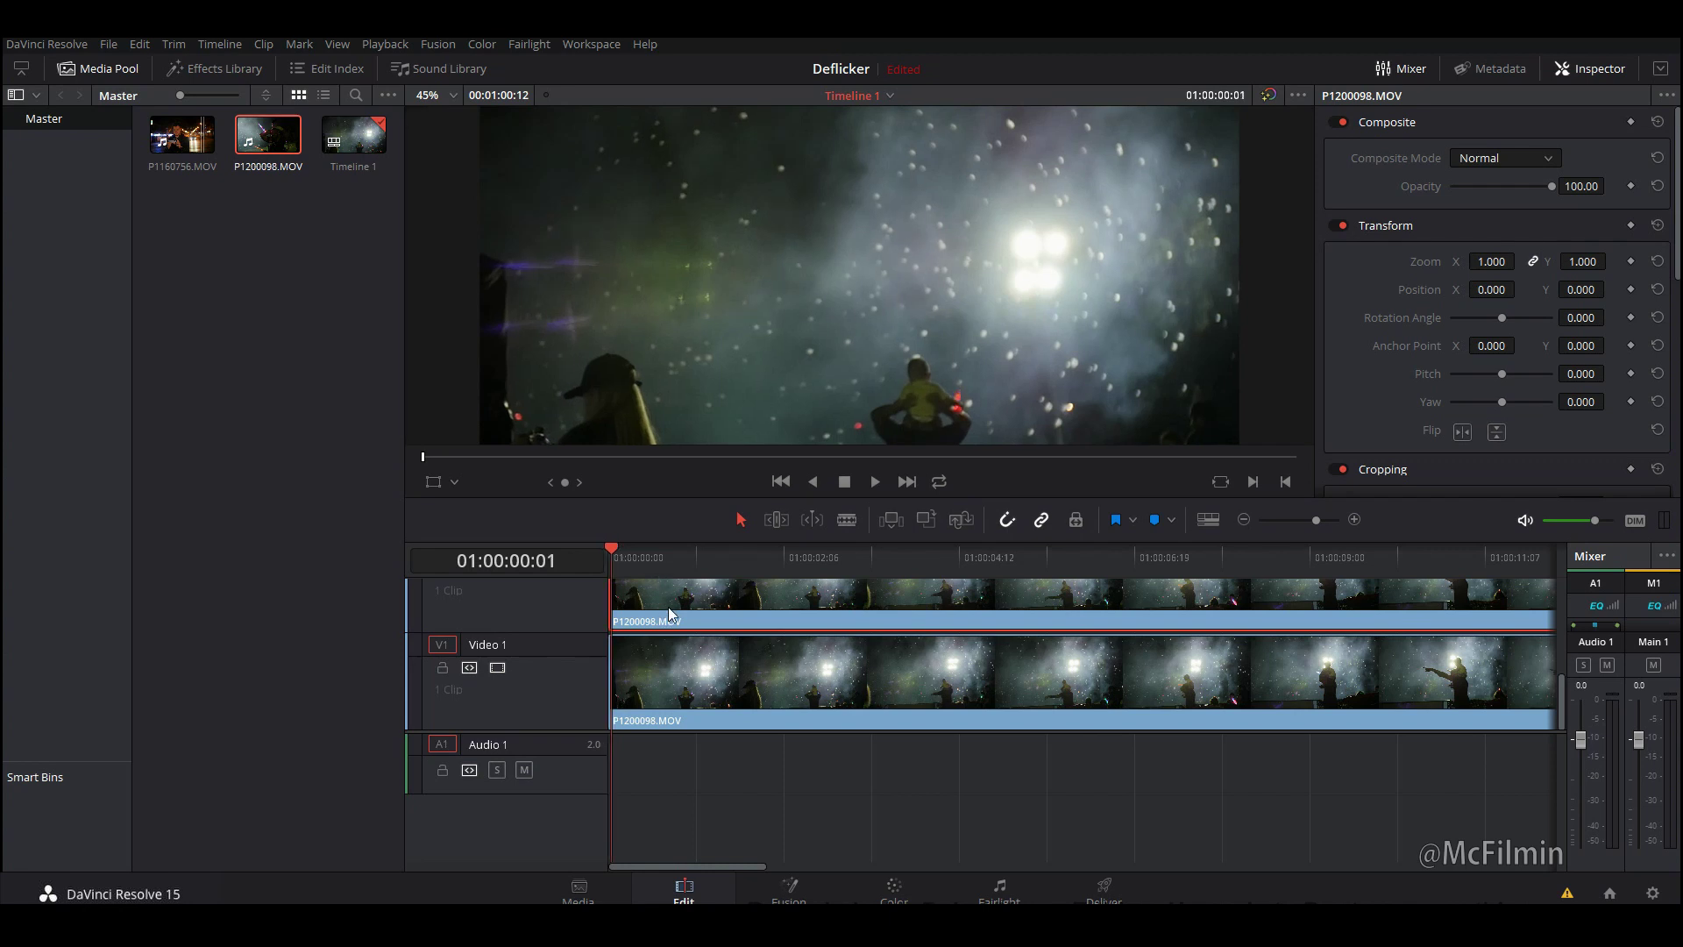
left_click_drag(668, 607, 678, 612)
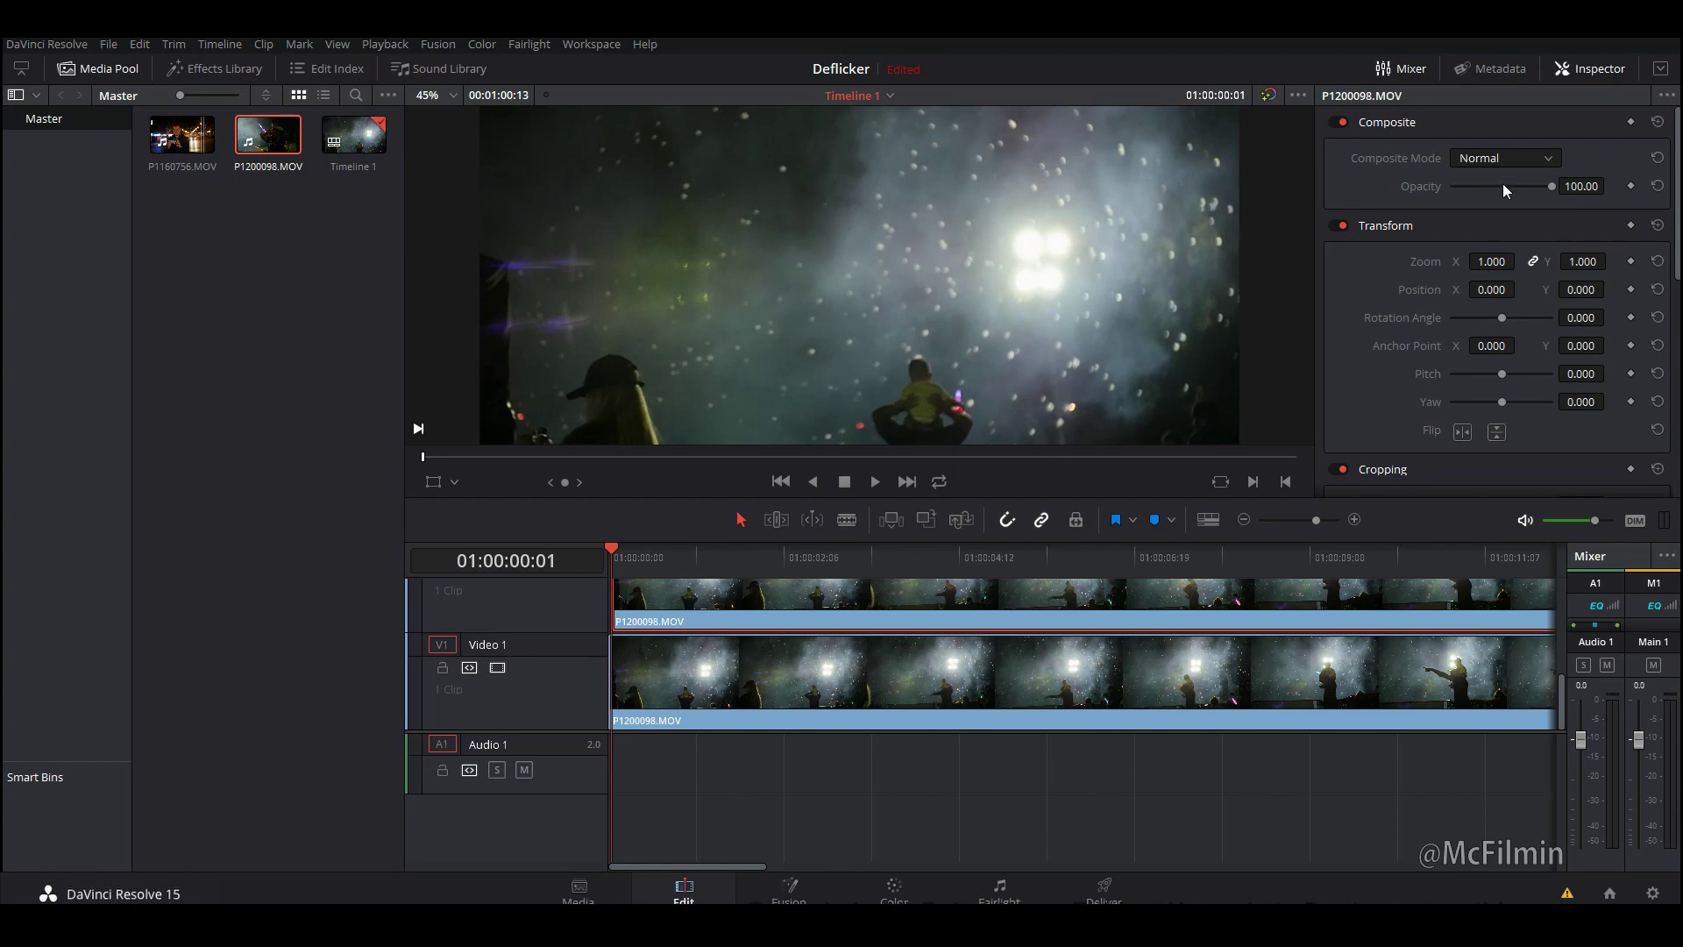
- Lower the upper concert copy's opacity in the Inspector and play back to check the flicker
left_click(1575, 75)
left_click(1575, 75)
left_click_drag(1536, 186, 1495, 191)
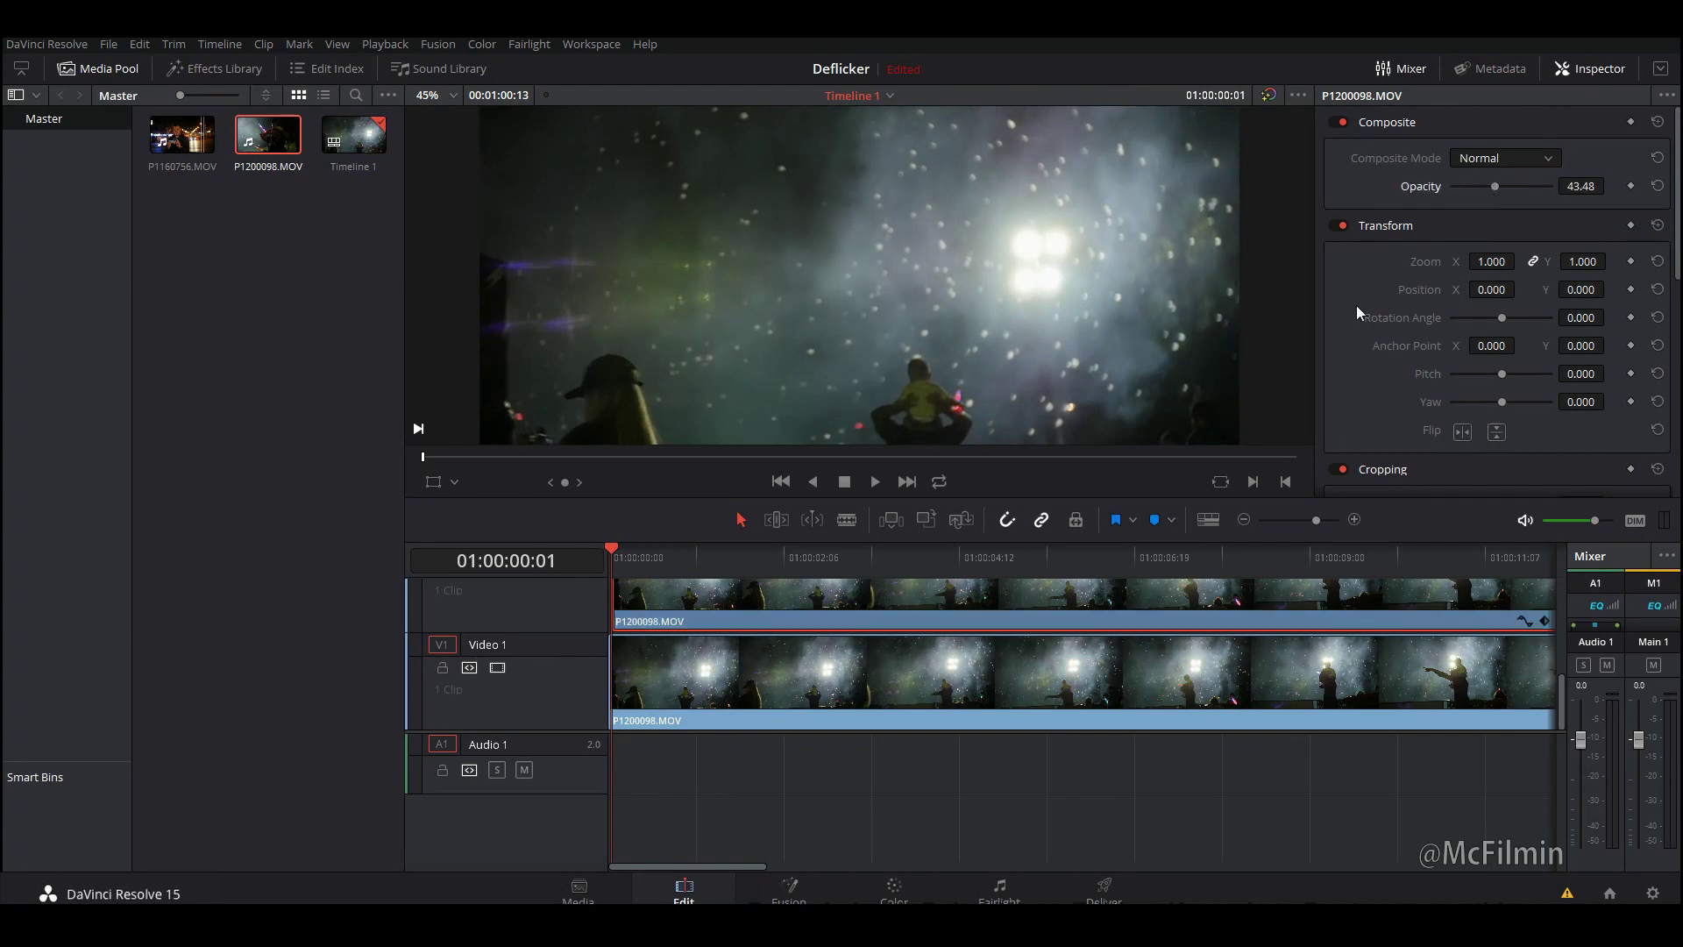
key("space")
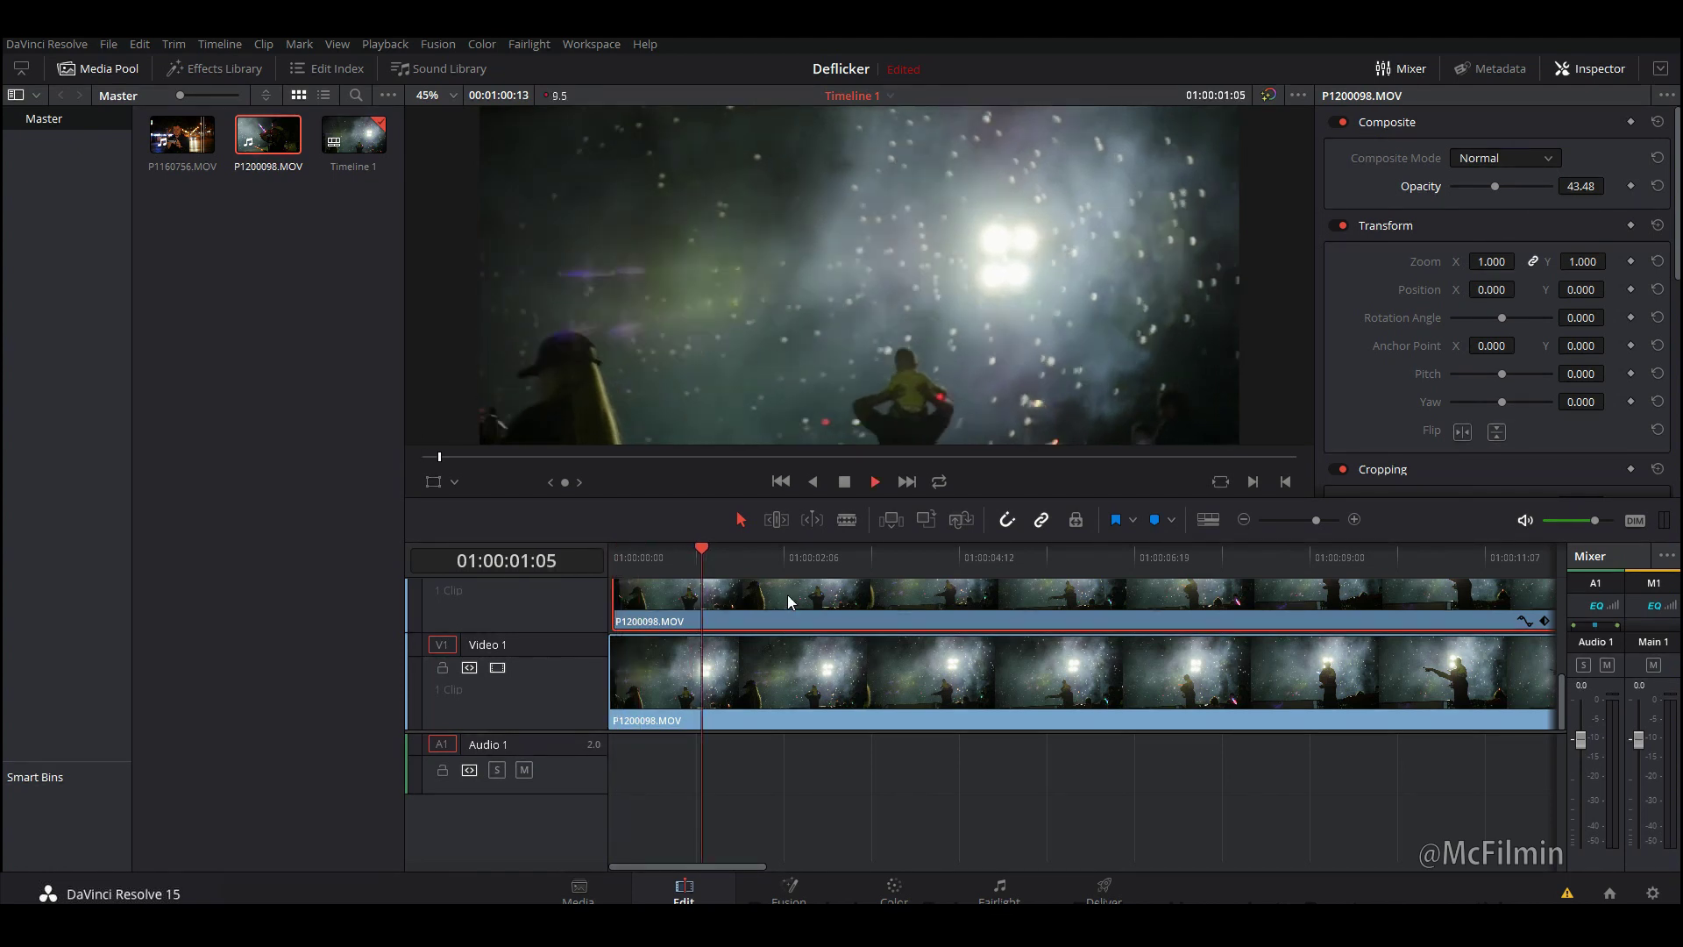
key("space")
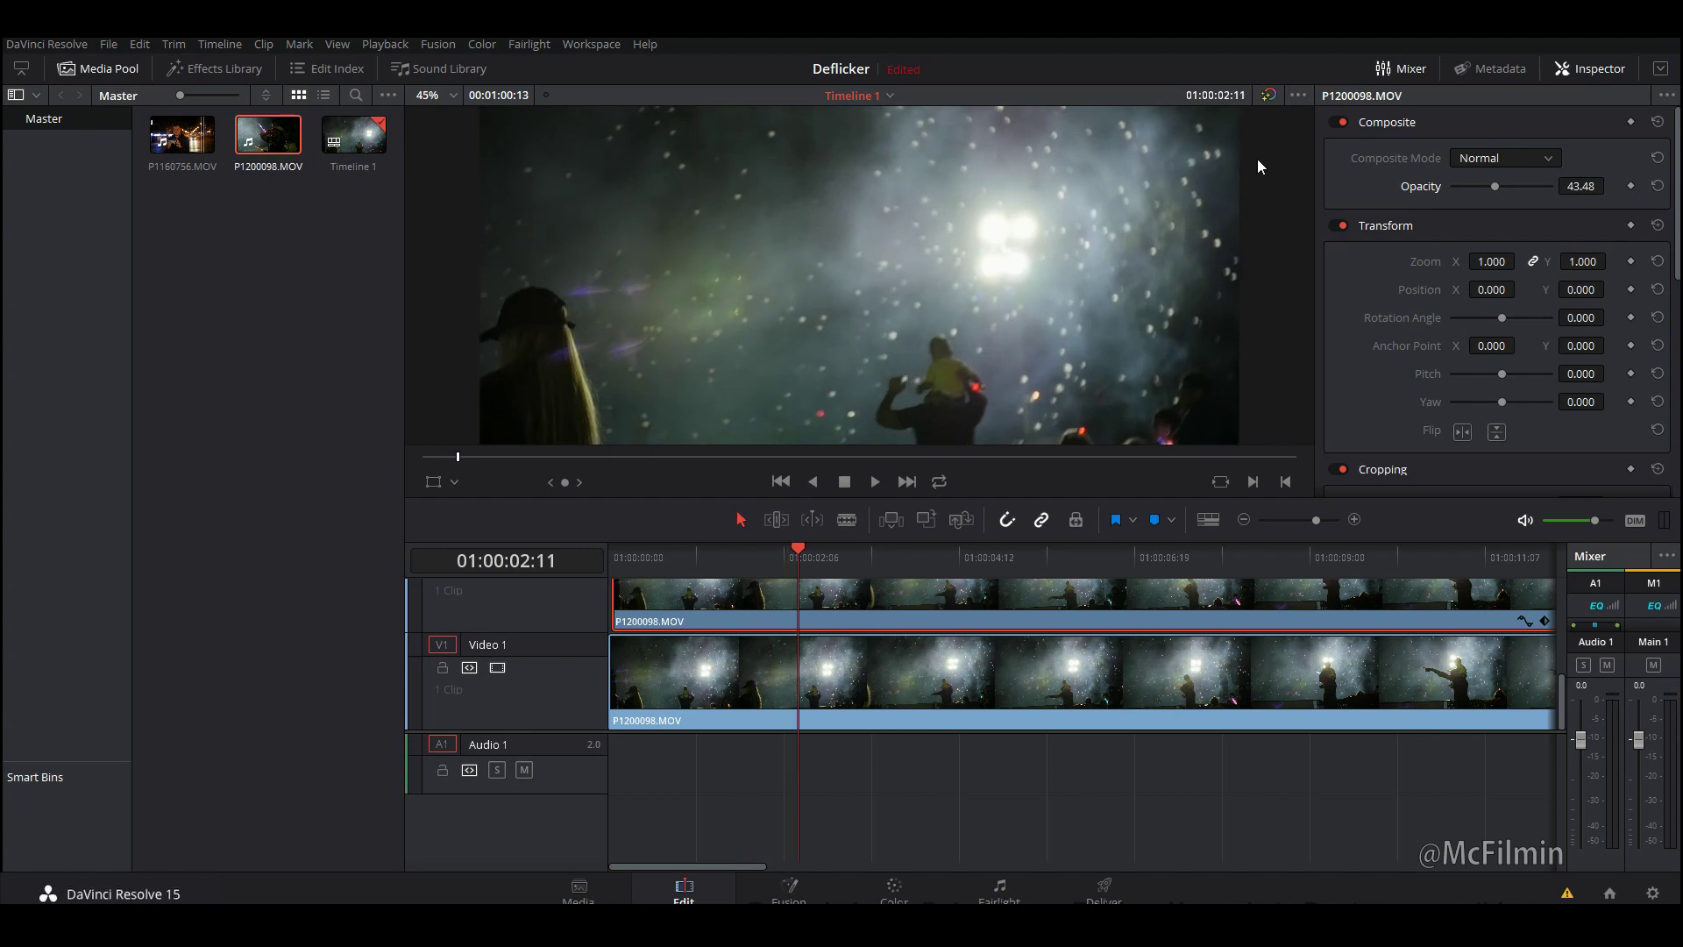
- Review the flicker from a later point with the viewer zoomed, settling opacity at 35.65
left_click(1431, 555)
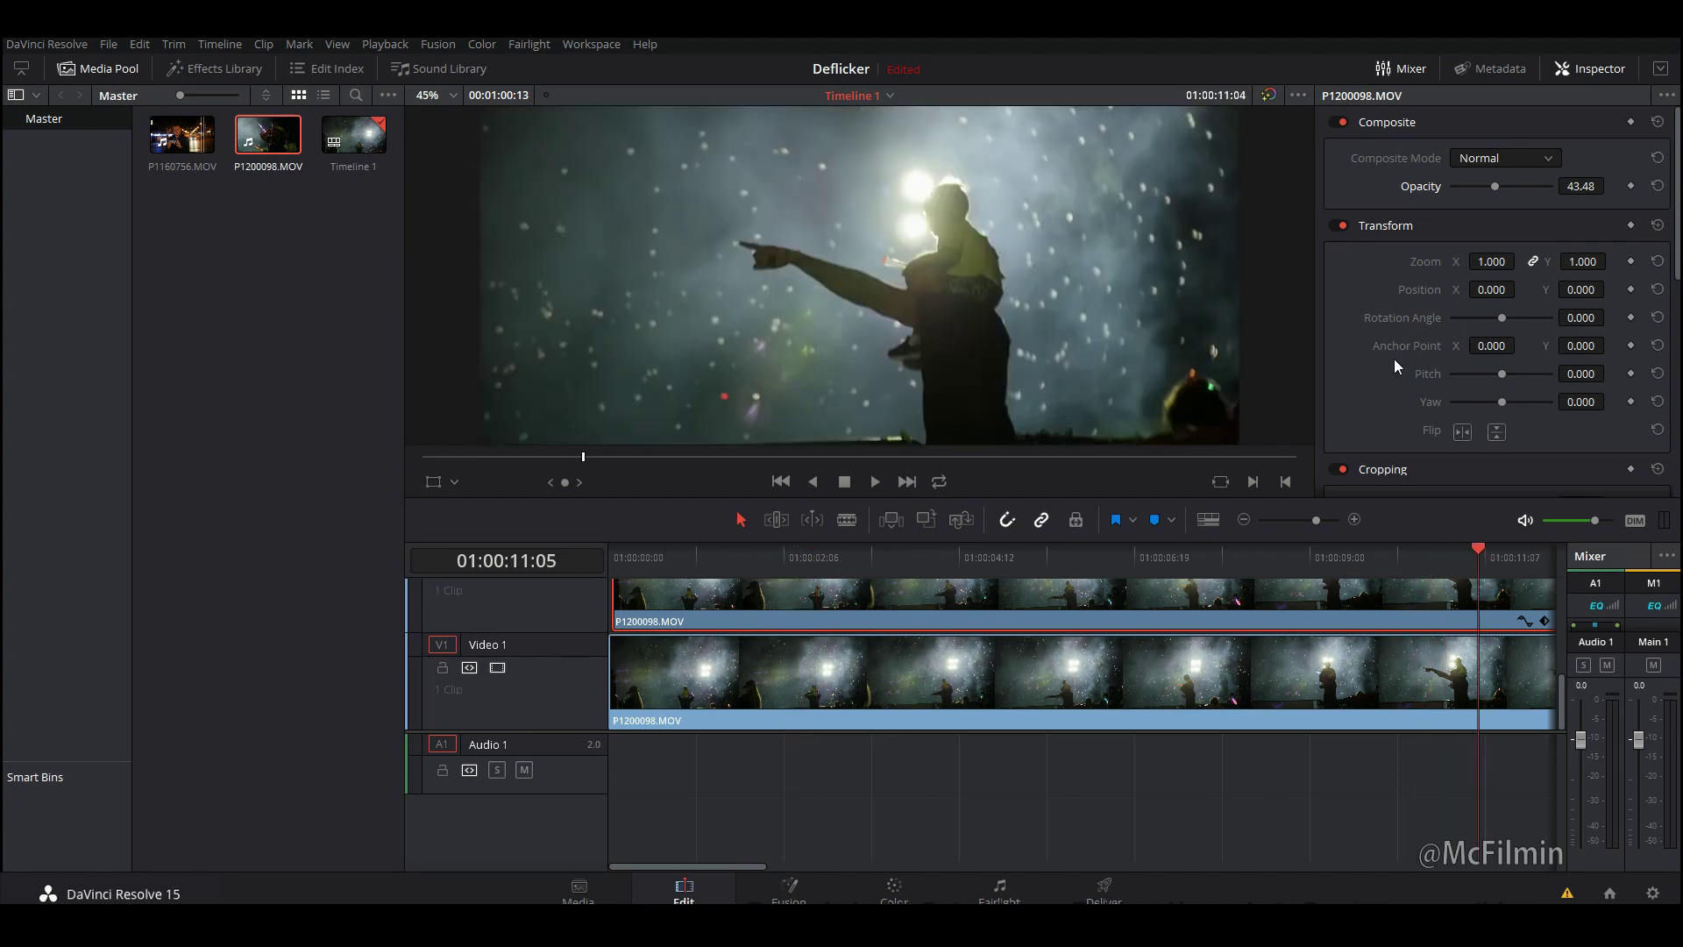
key("j")
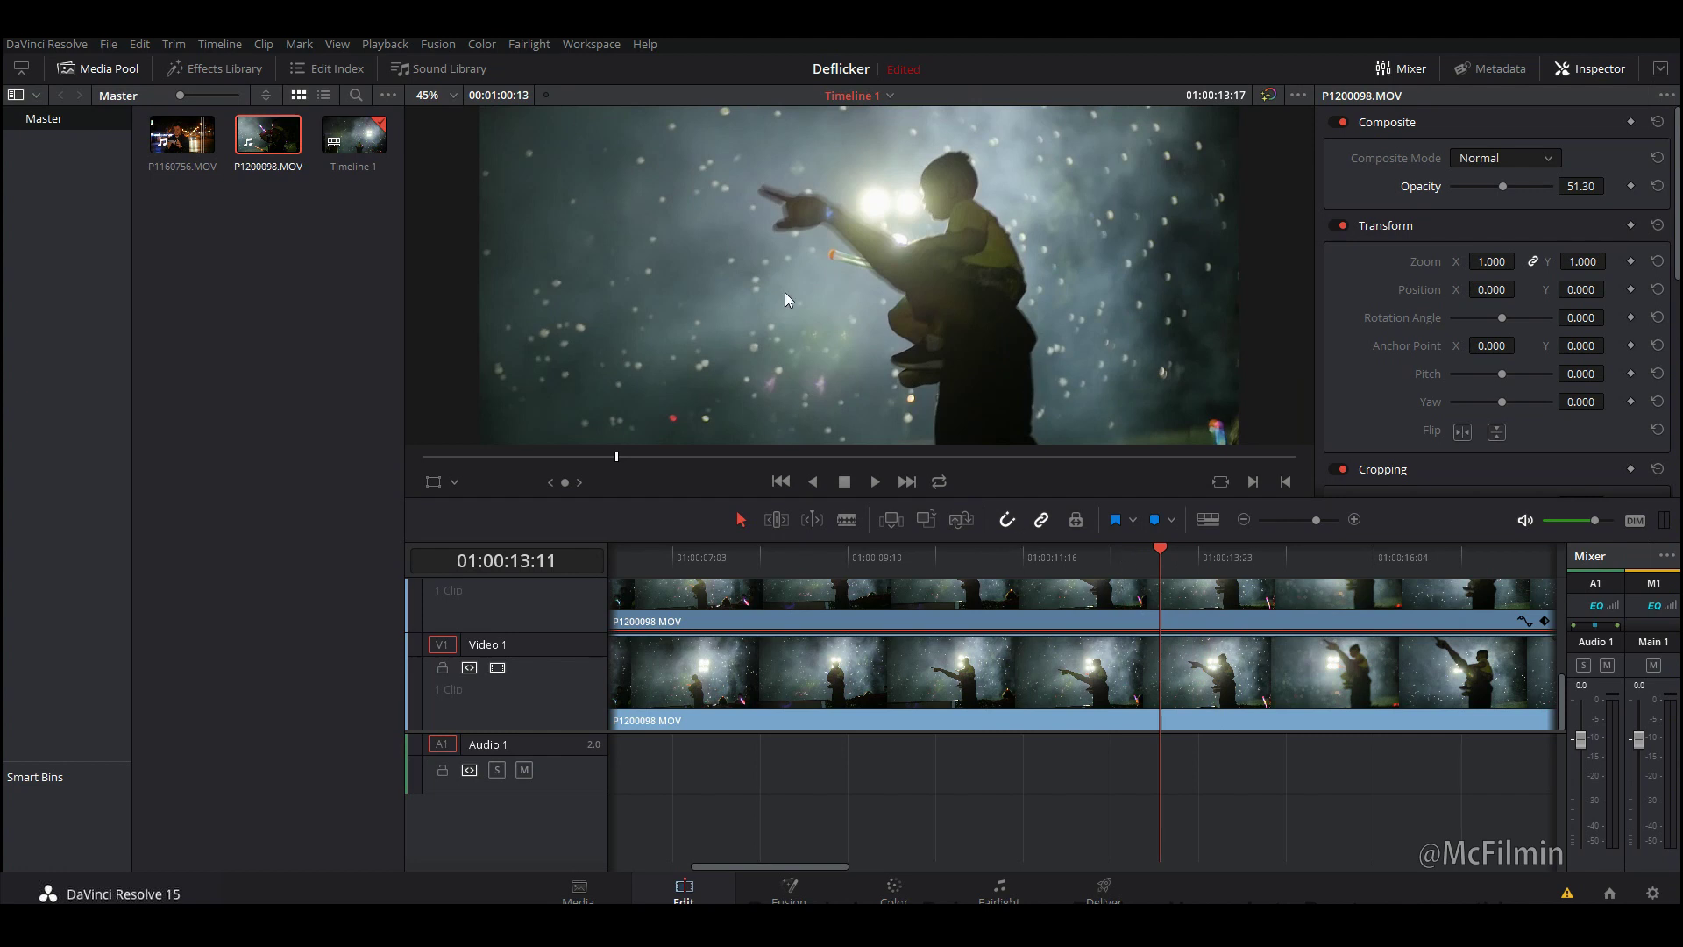
scroll(798, 219, "up", 2)
scroll(797, 219, "up", 4)
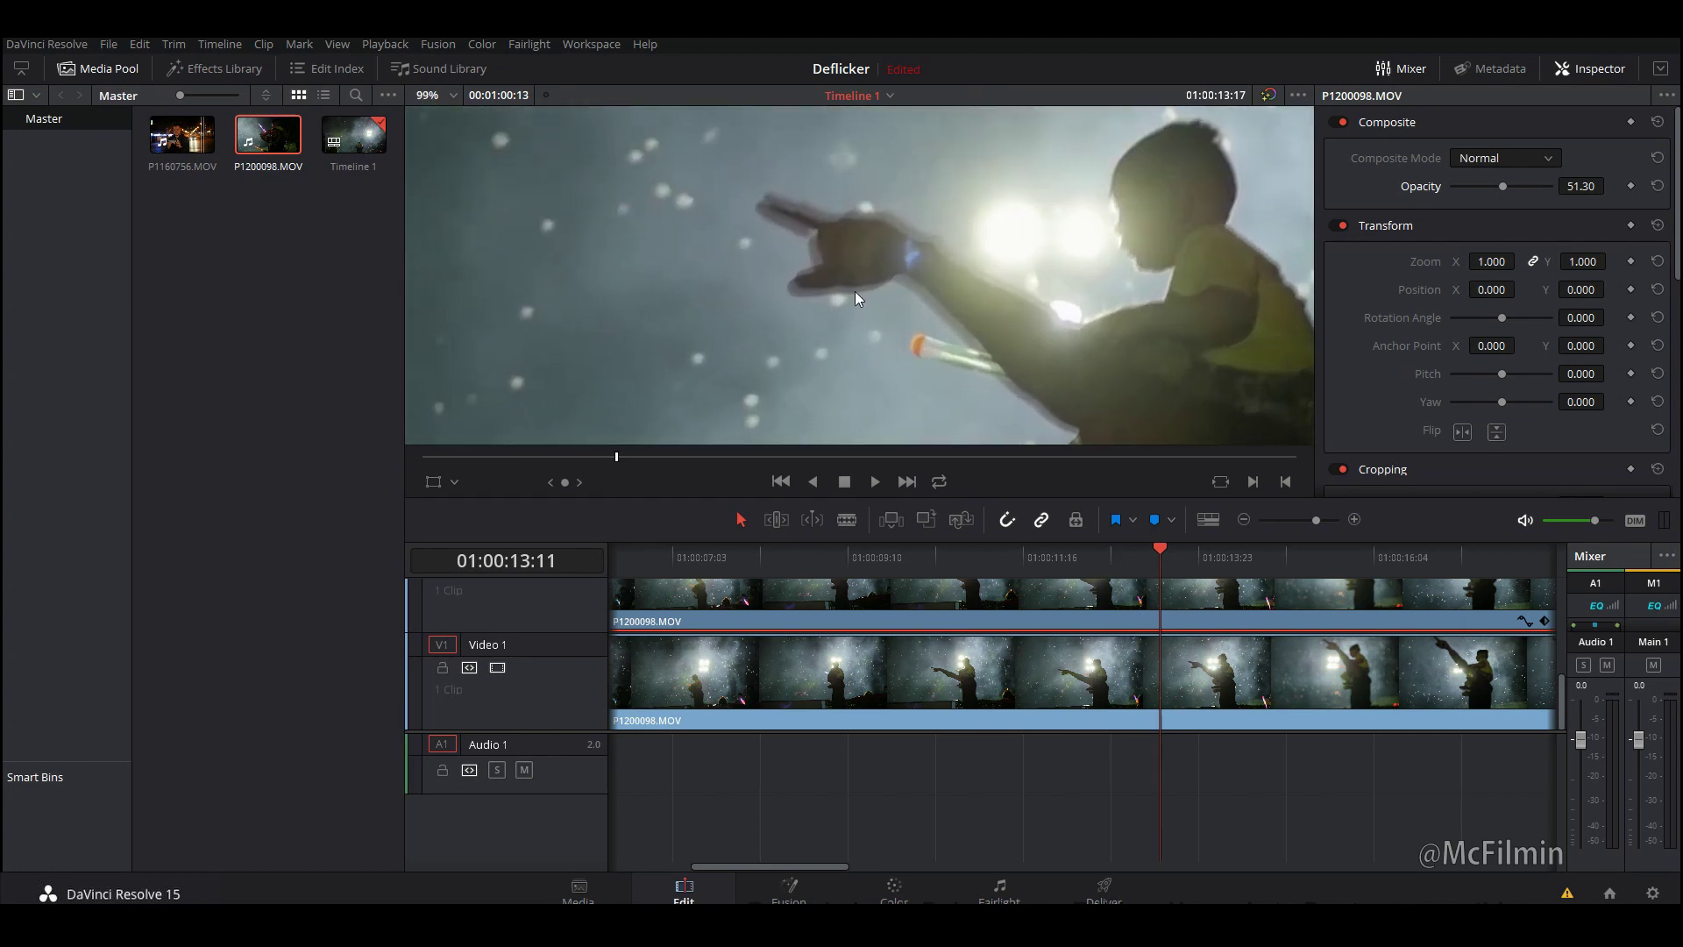
scroll(834, 277, "up", 2)
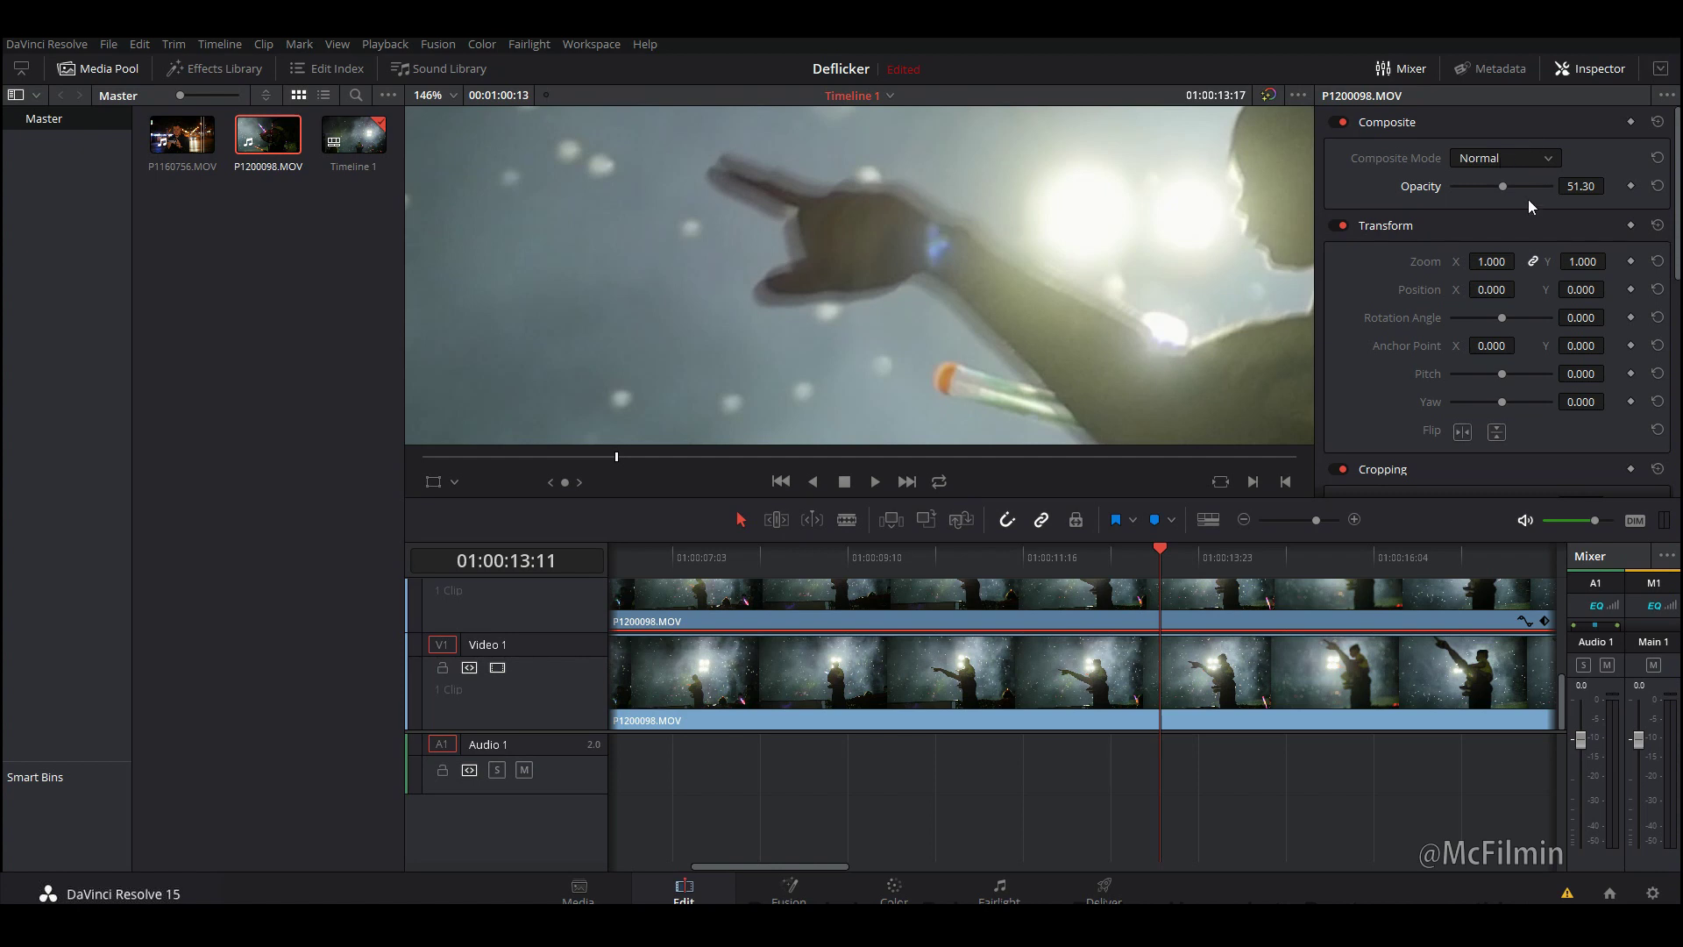
left_click_drag(1498, 188, 1553, 186)
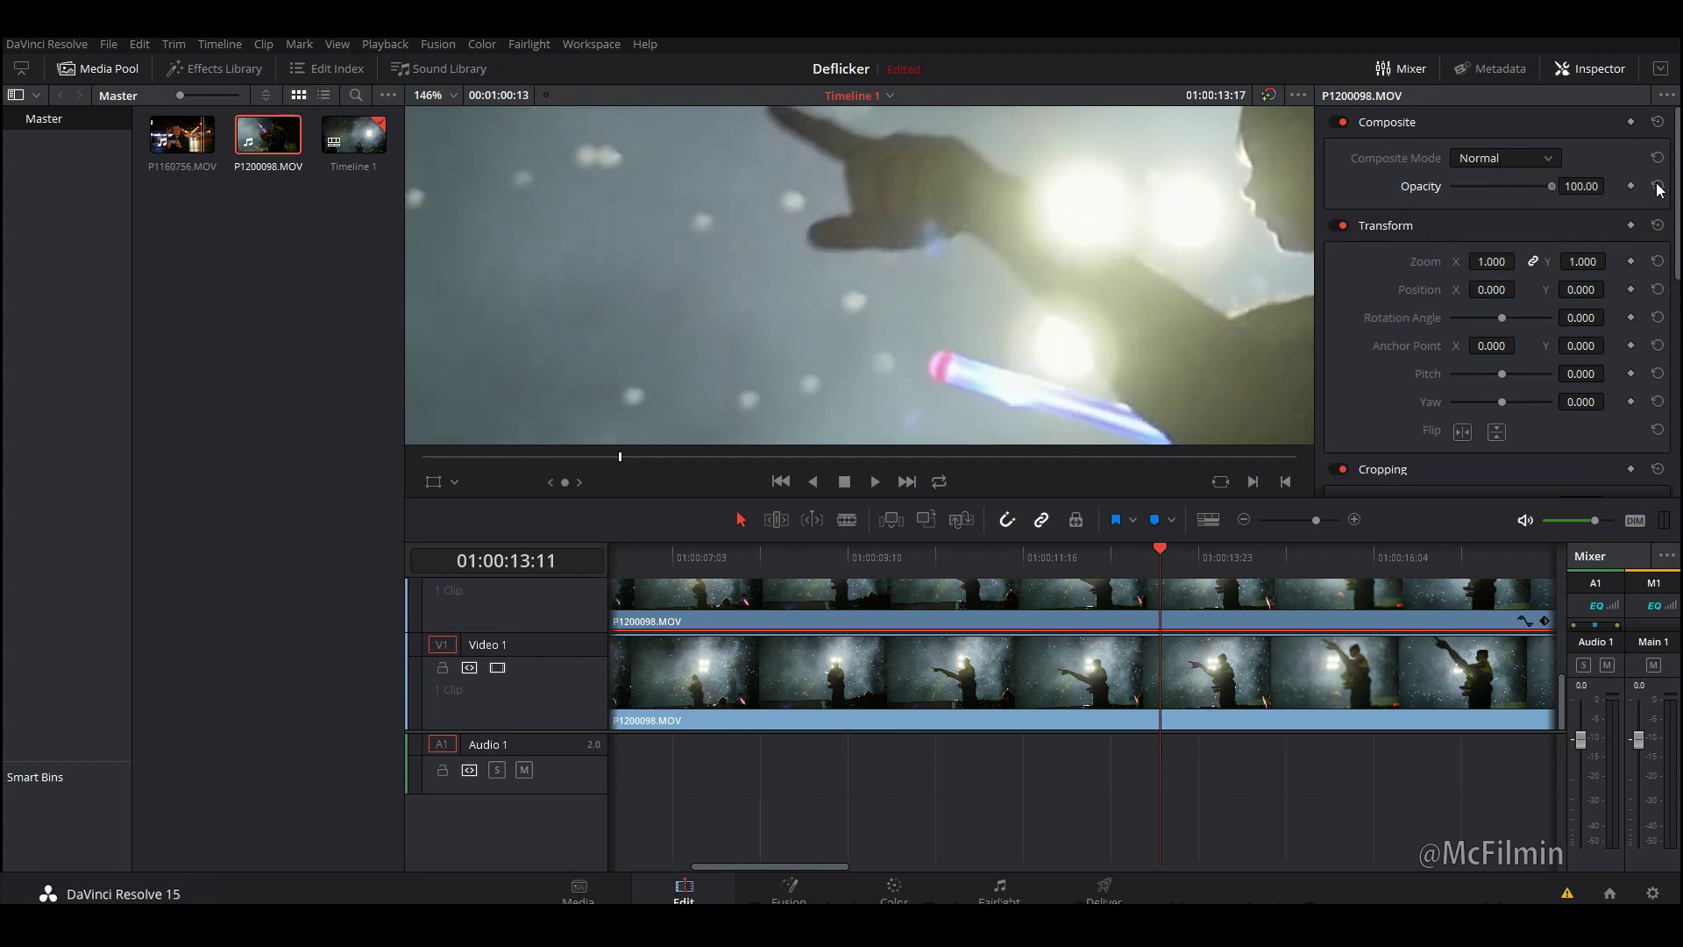
scroll(880, 271, "up", 2)
scroll(885, 263, "down", 1)
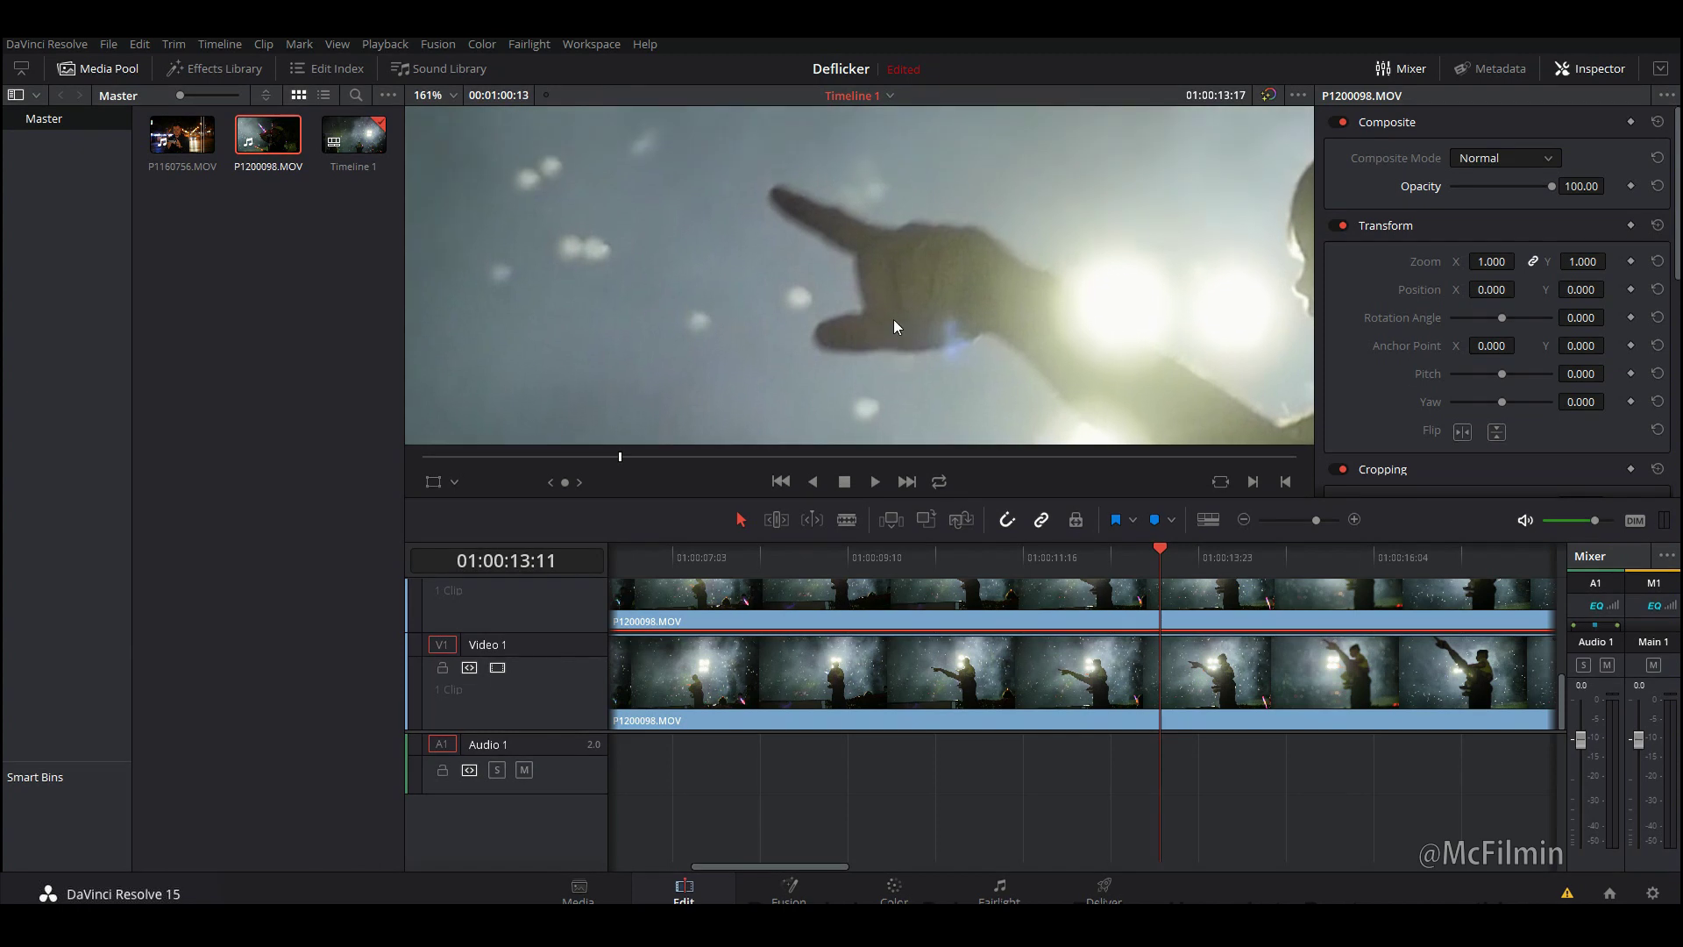
scroll(896, 326, "up", 1)
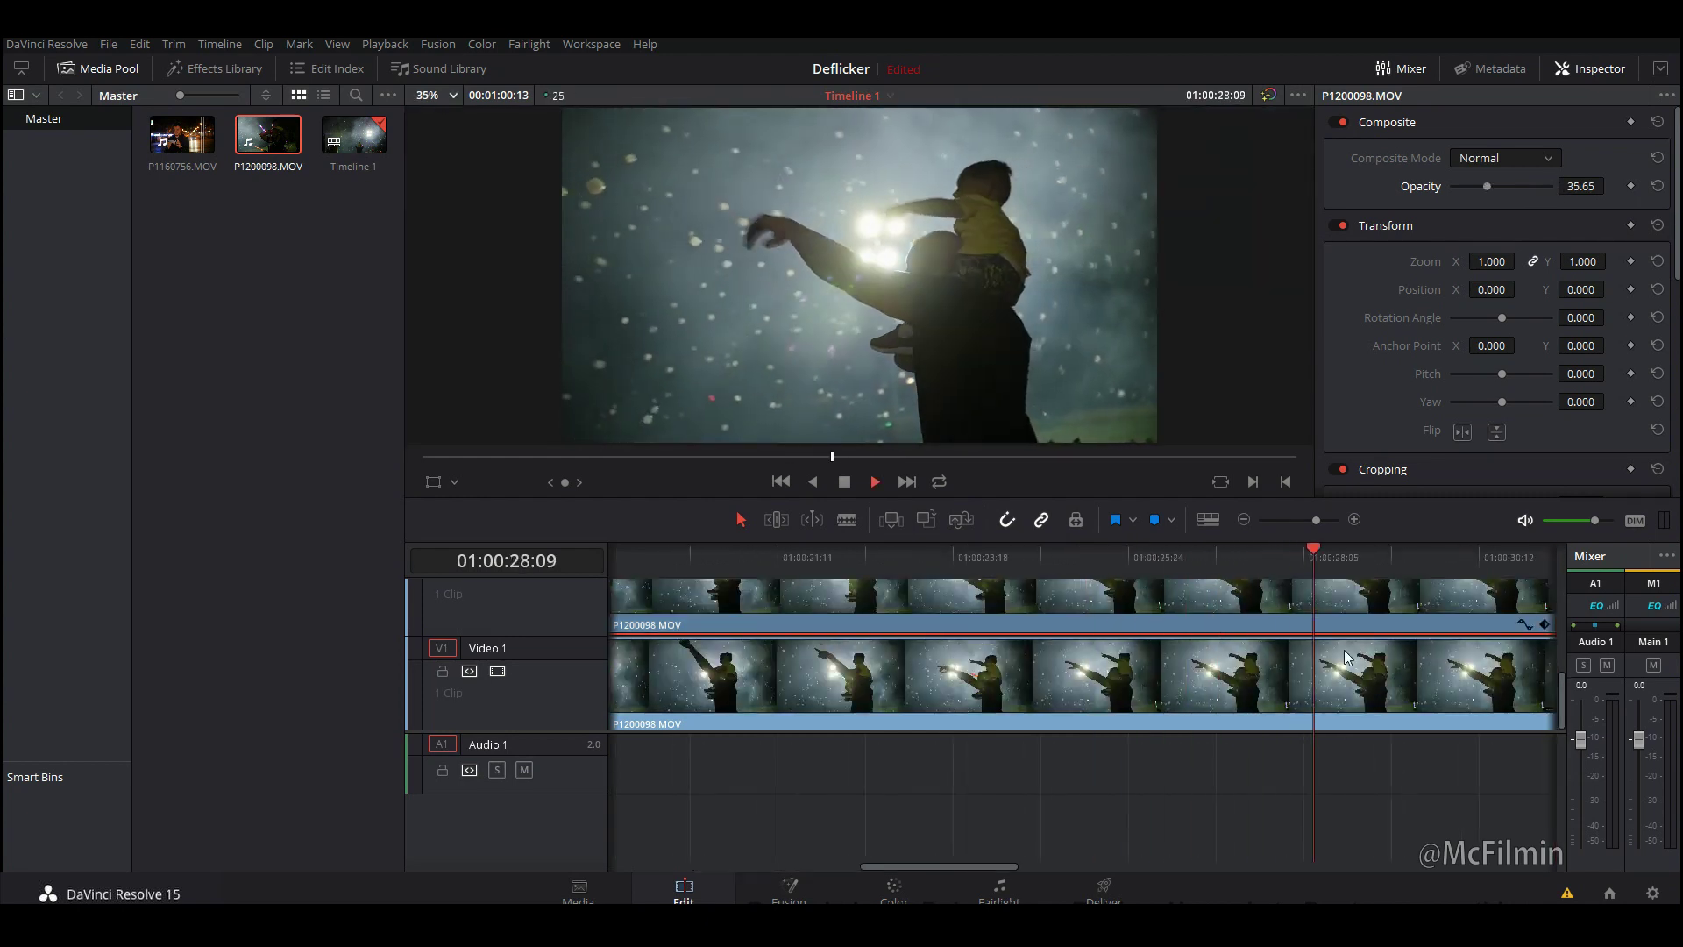
- Stop playback and park the playhead at 01:01:14:02, after the concert clips
key("space")
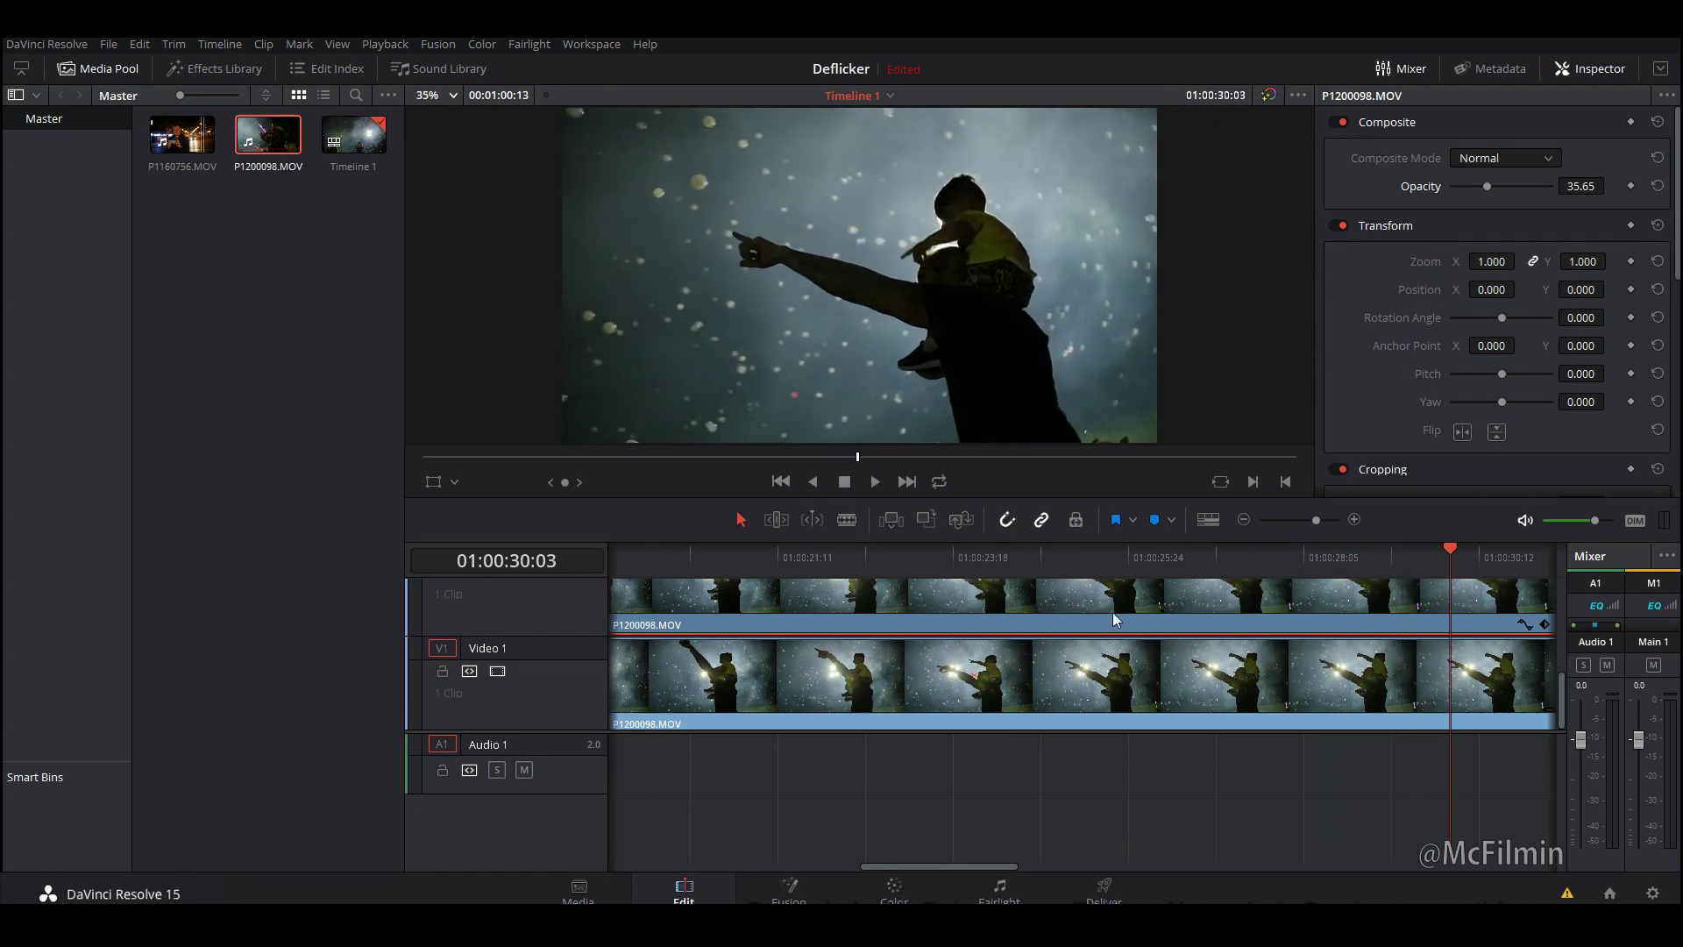
scroll(868, 771, "down", 10)
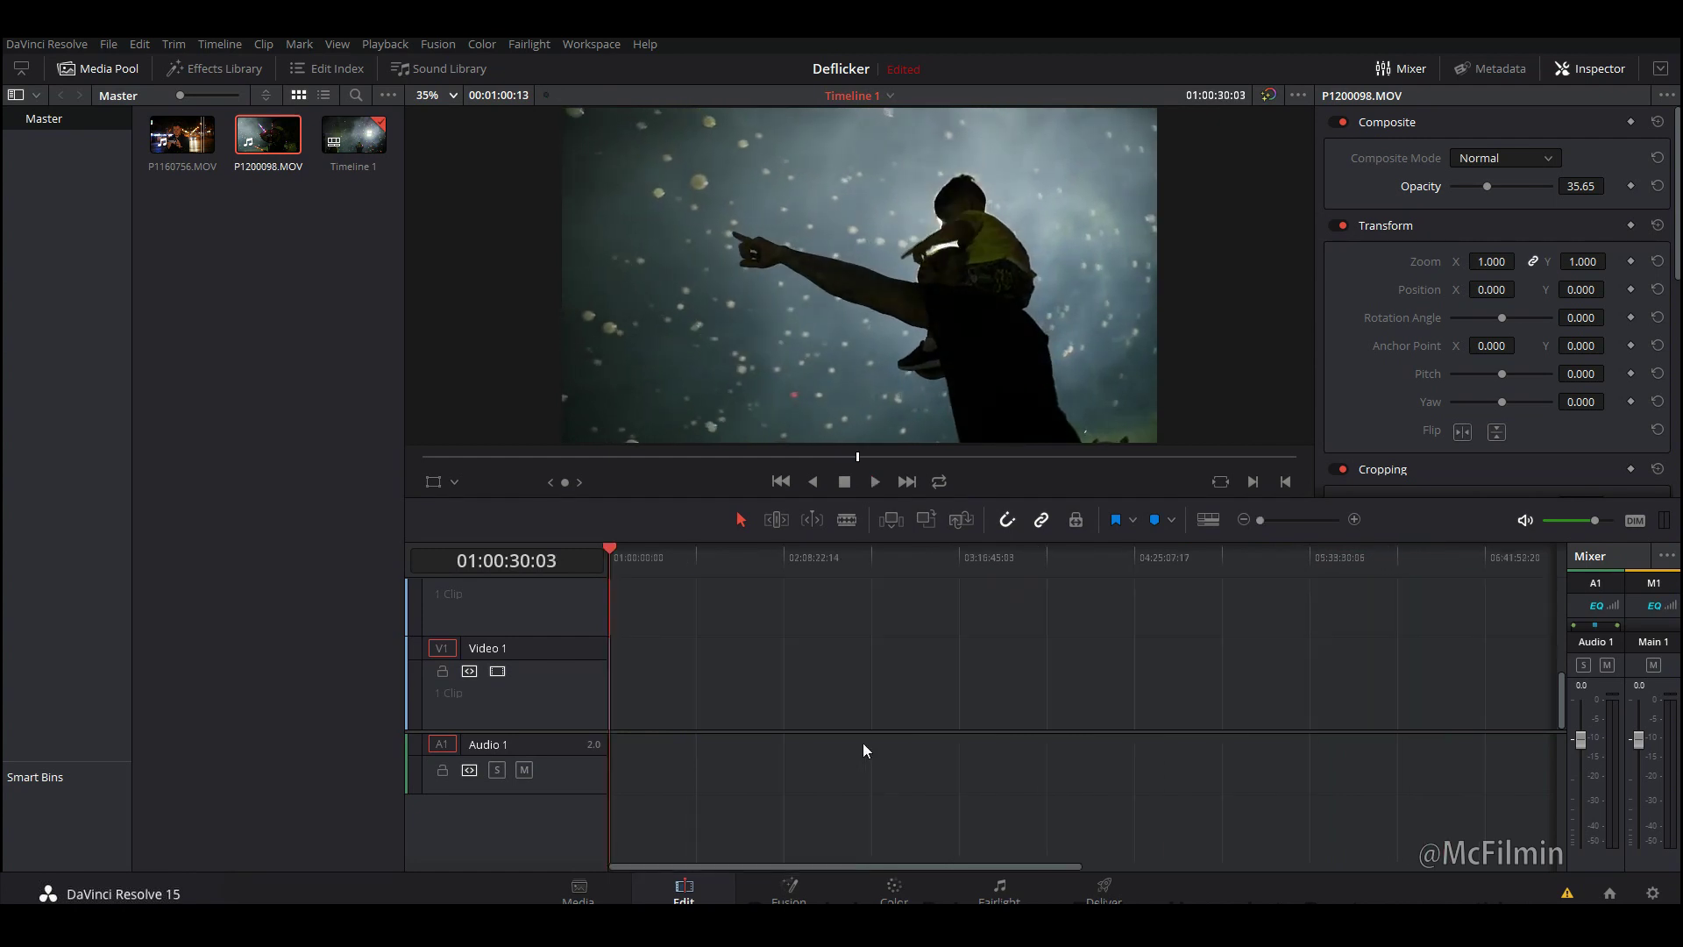
scroll(660, 701, "up", 8)
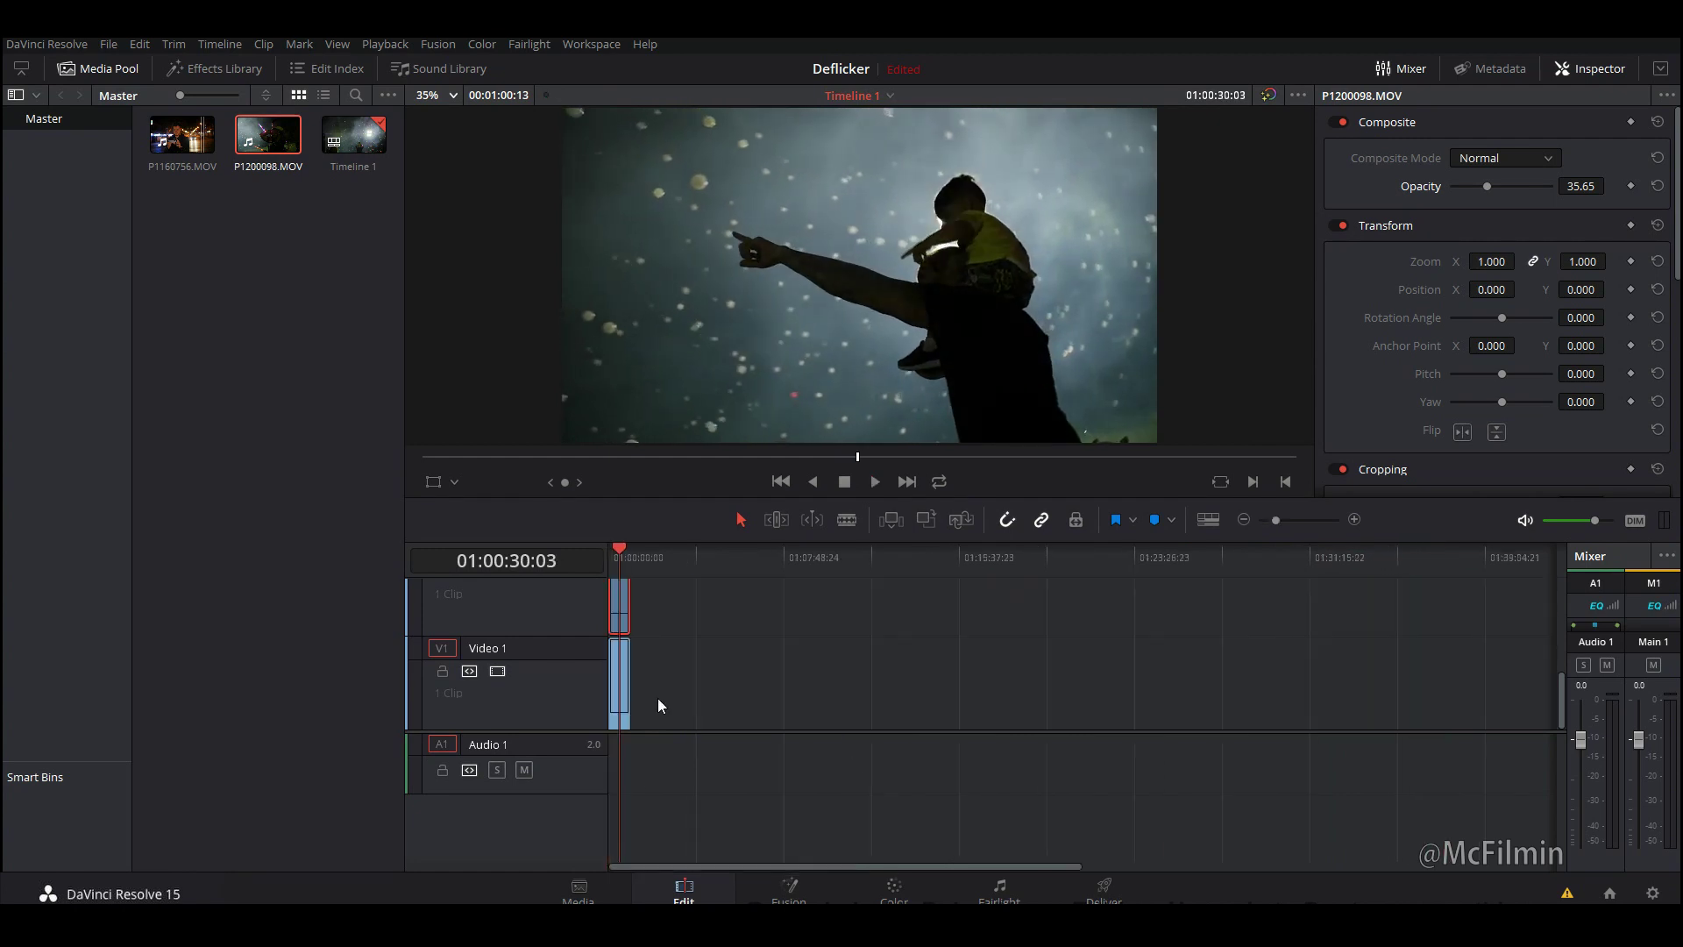
left_click(719, 559)
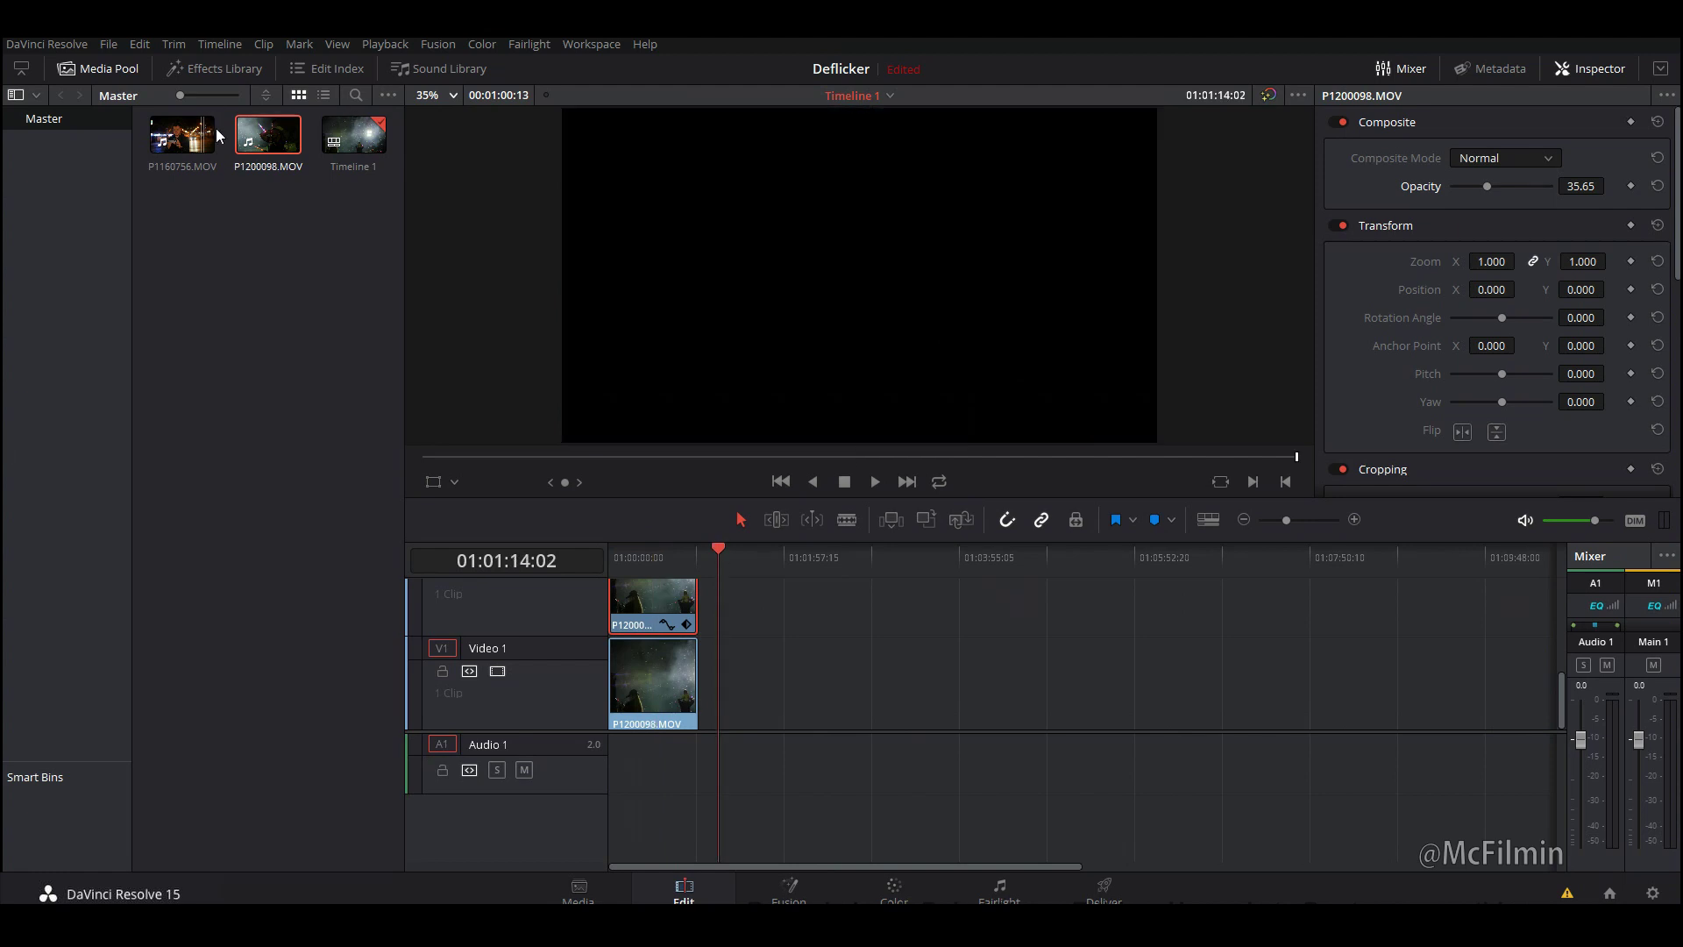
- Load P1160756.MOV and drop only its video onto Video 1 at 01:01:14:02, then play it
double_click(178, 135)
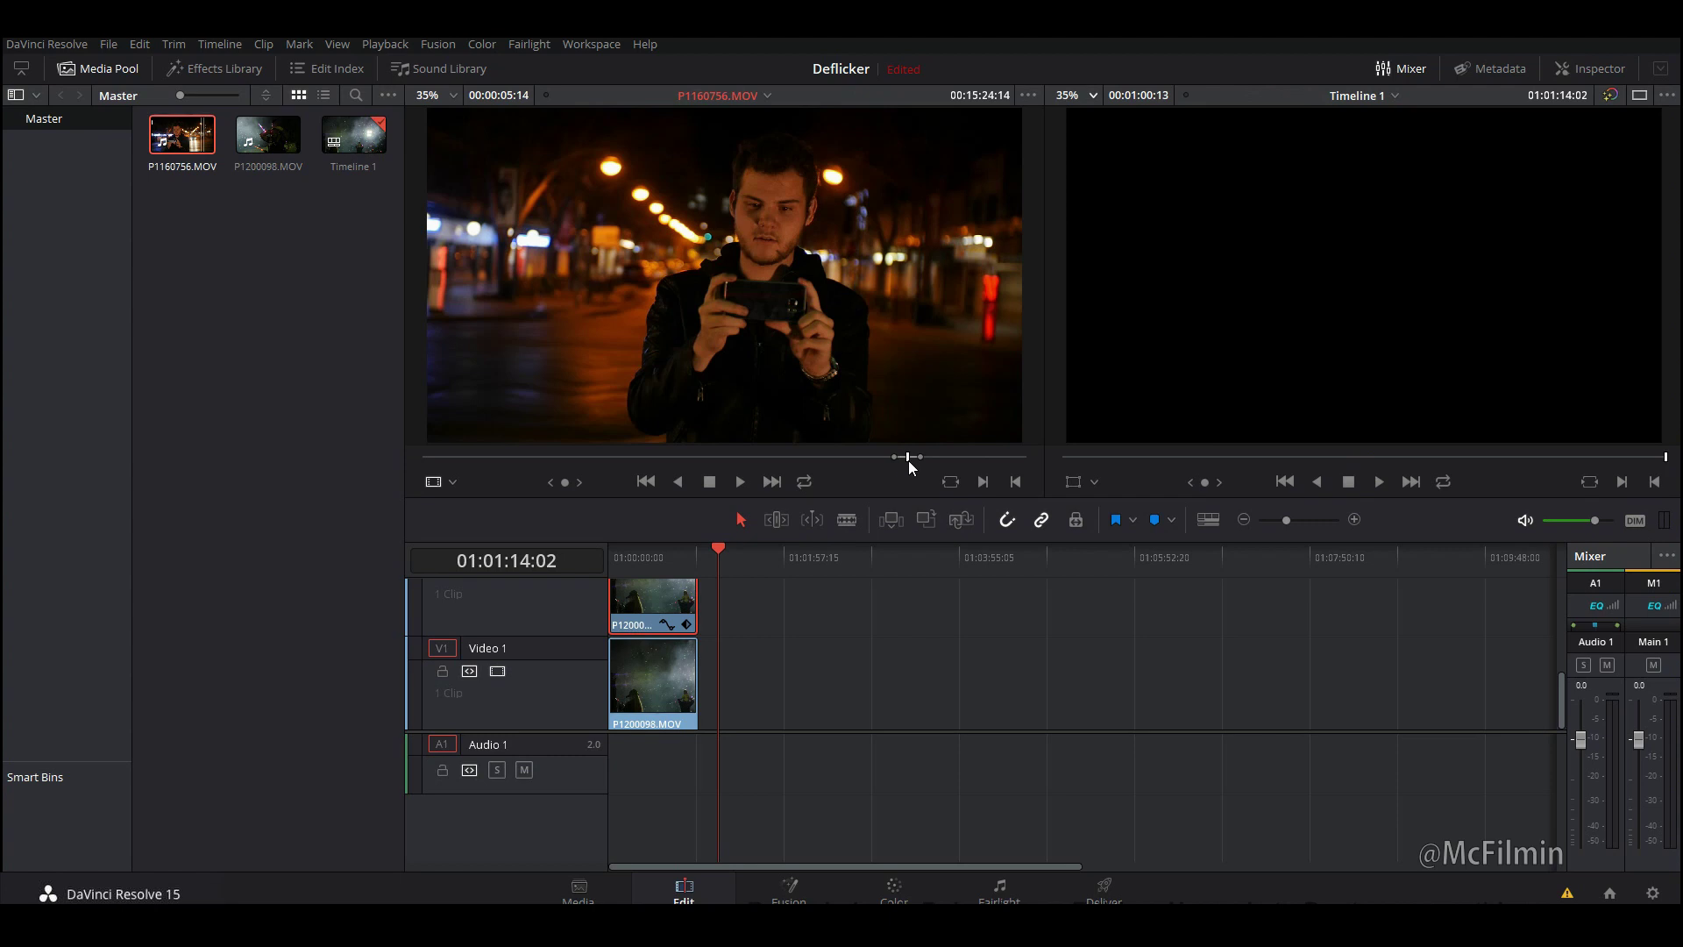
left_click_drag(907, 461, 902, 460)
mouse_move(710, 426)
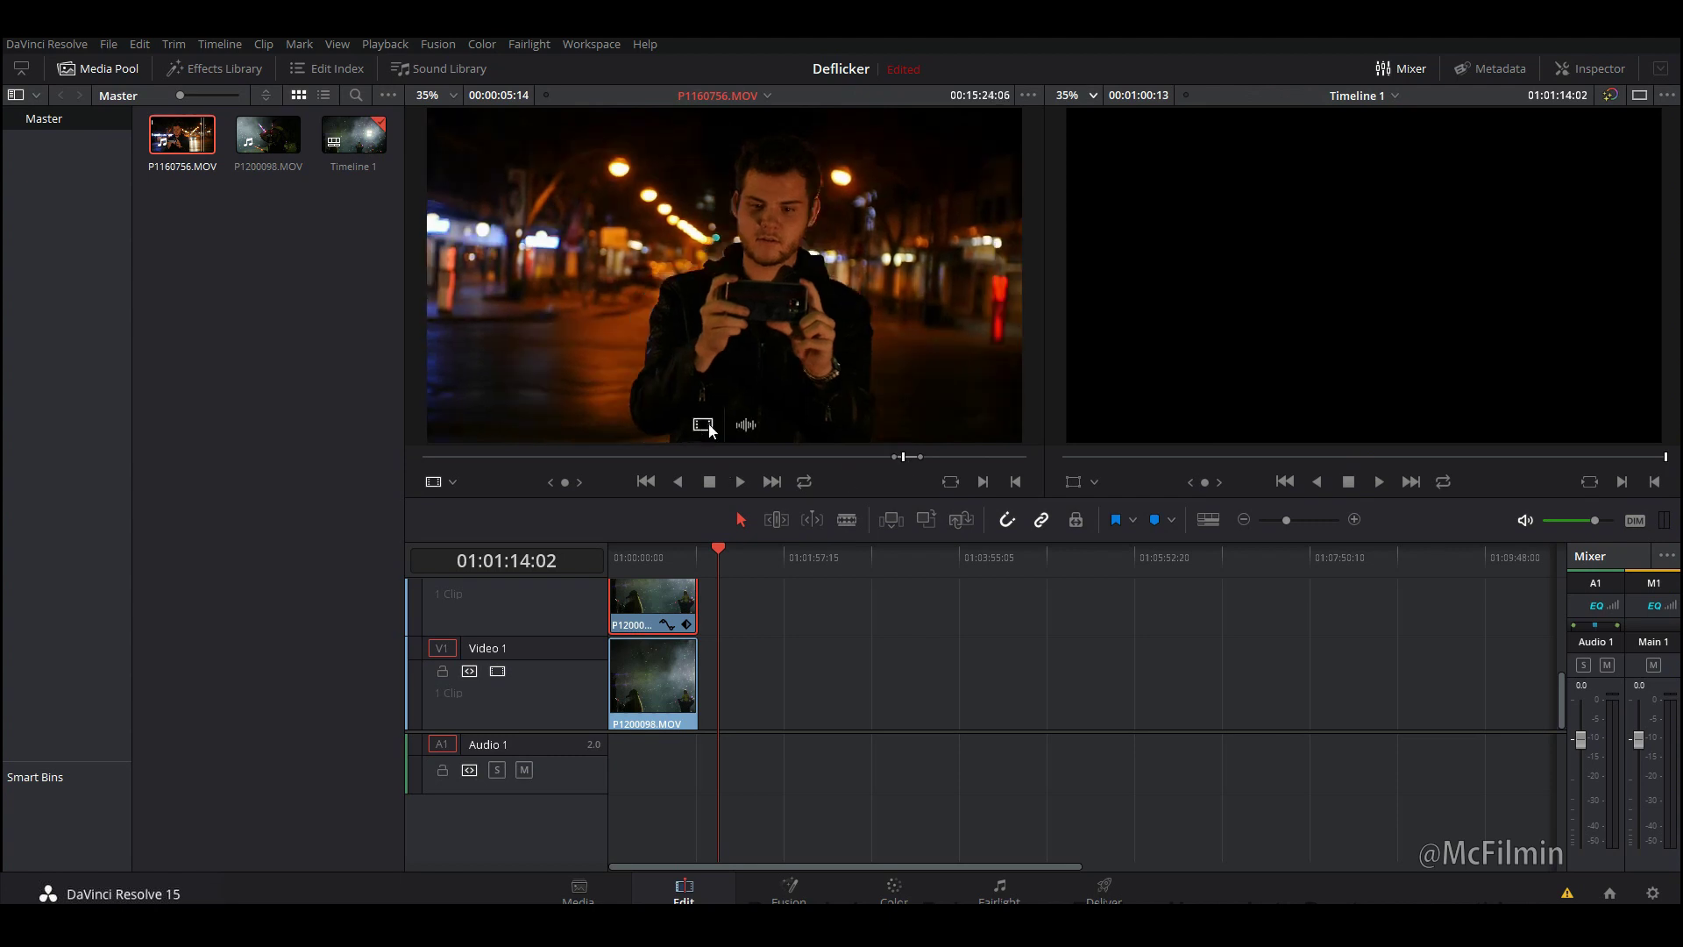
left_click_drag(703, 426, 727, 720)
scroll(727, 720, "up", 6)
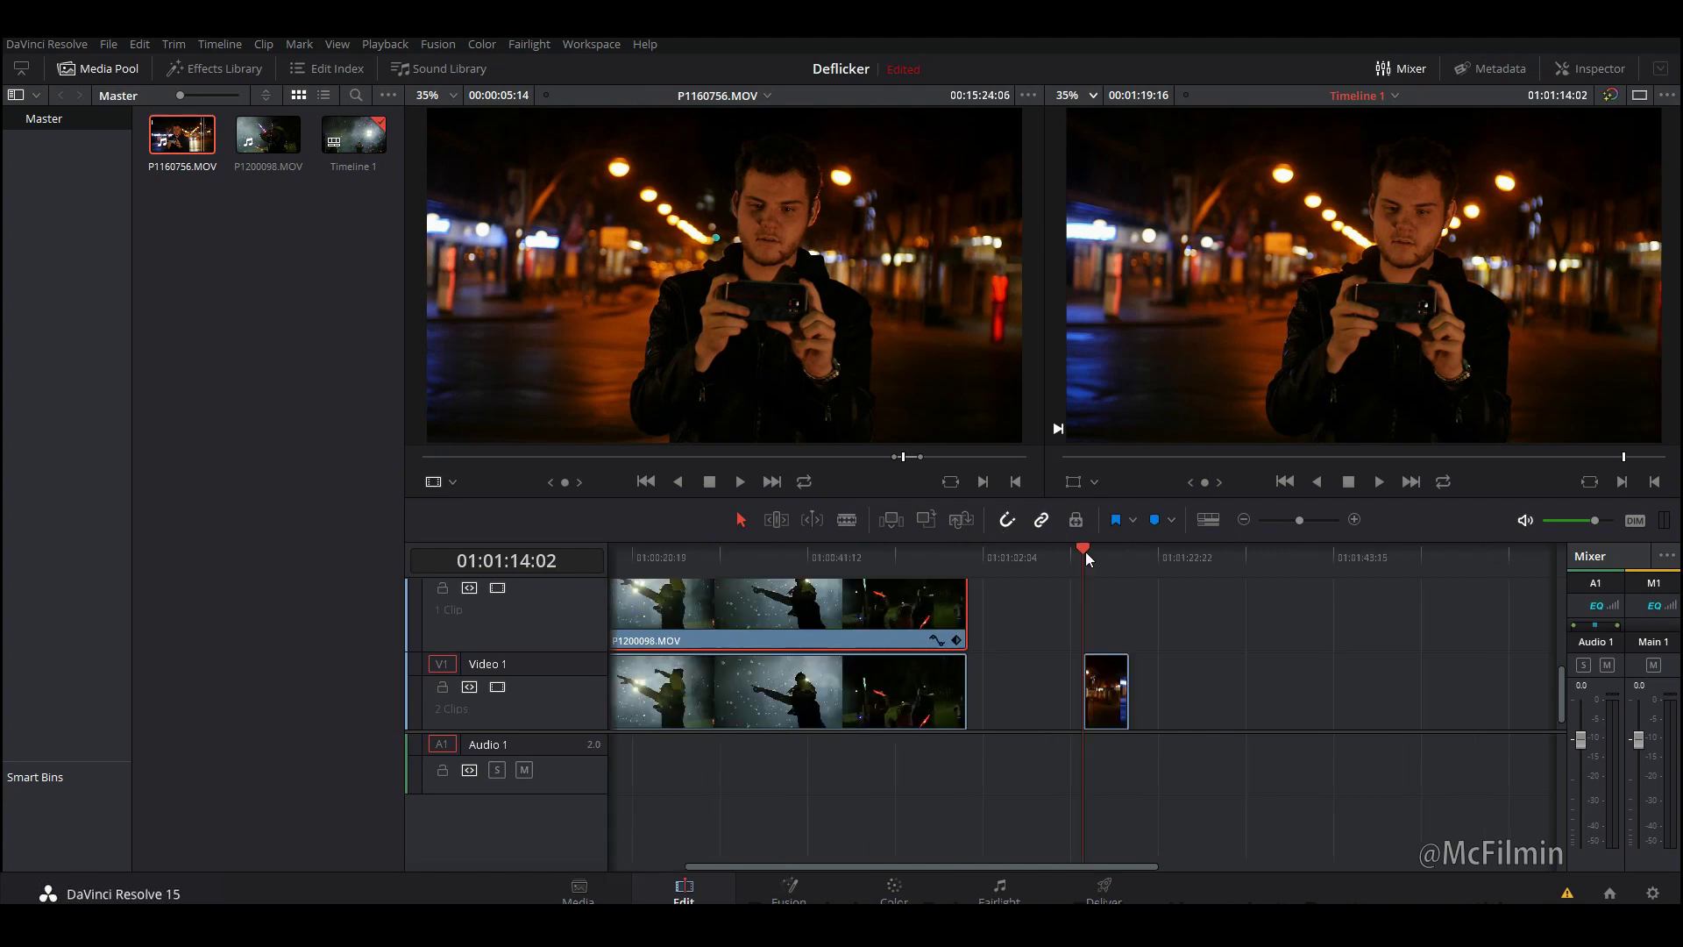
key("Right")
key("Right")
key("Right")
key("Right")
key("Right")
key("Right")
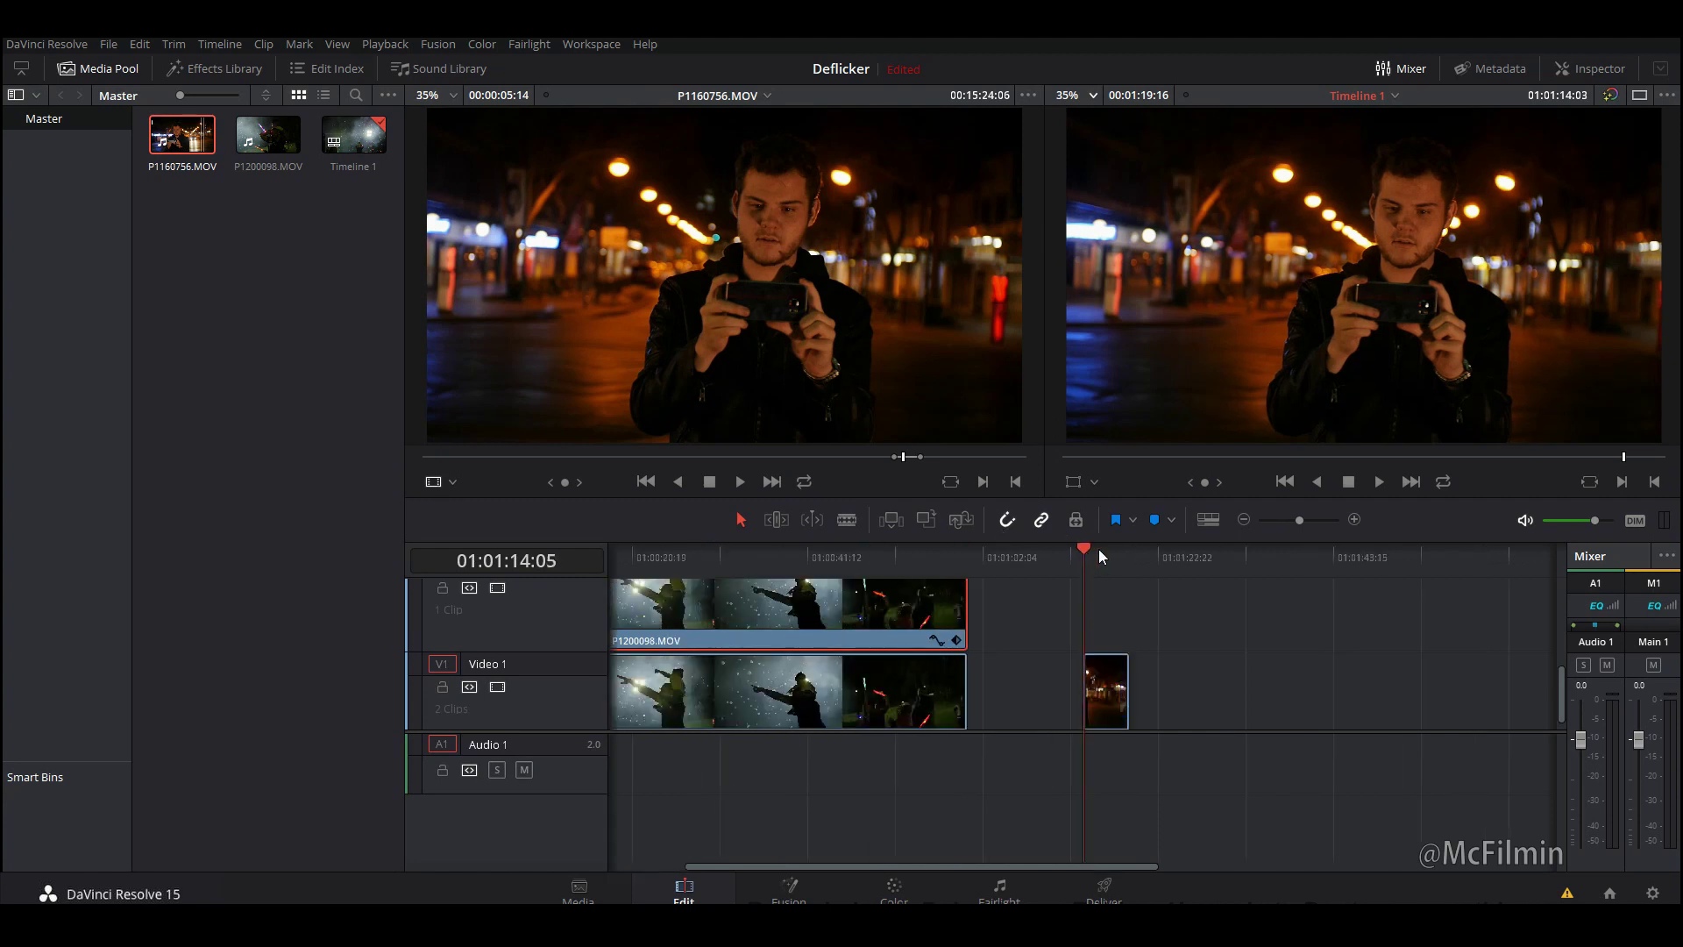
key("space")
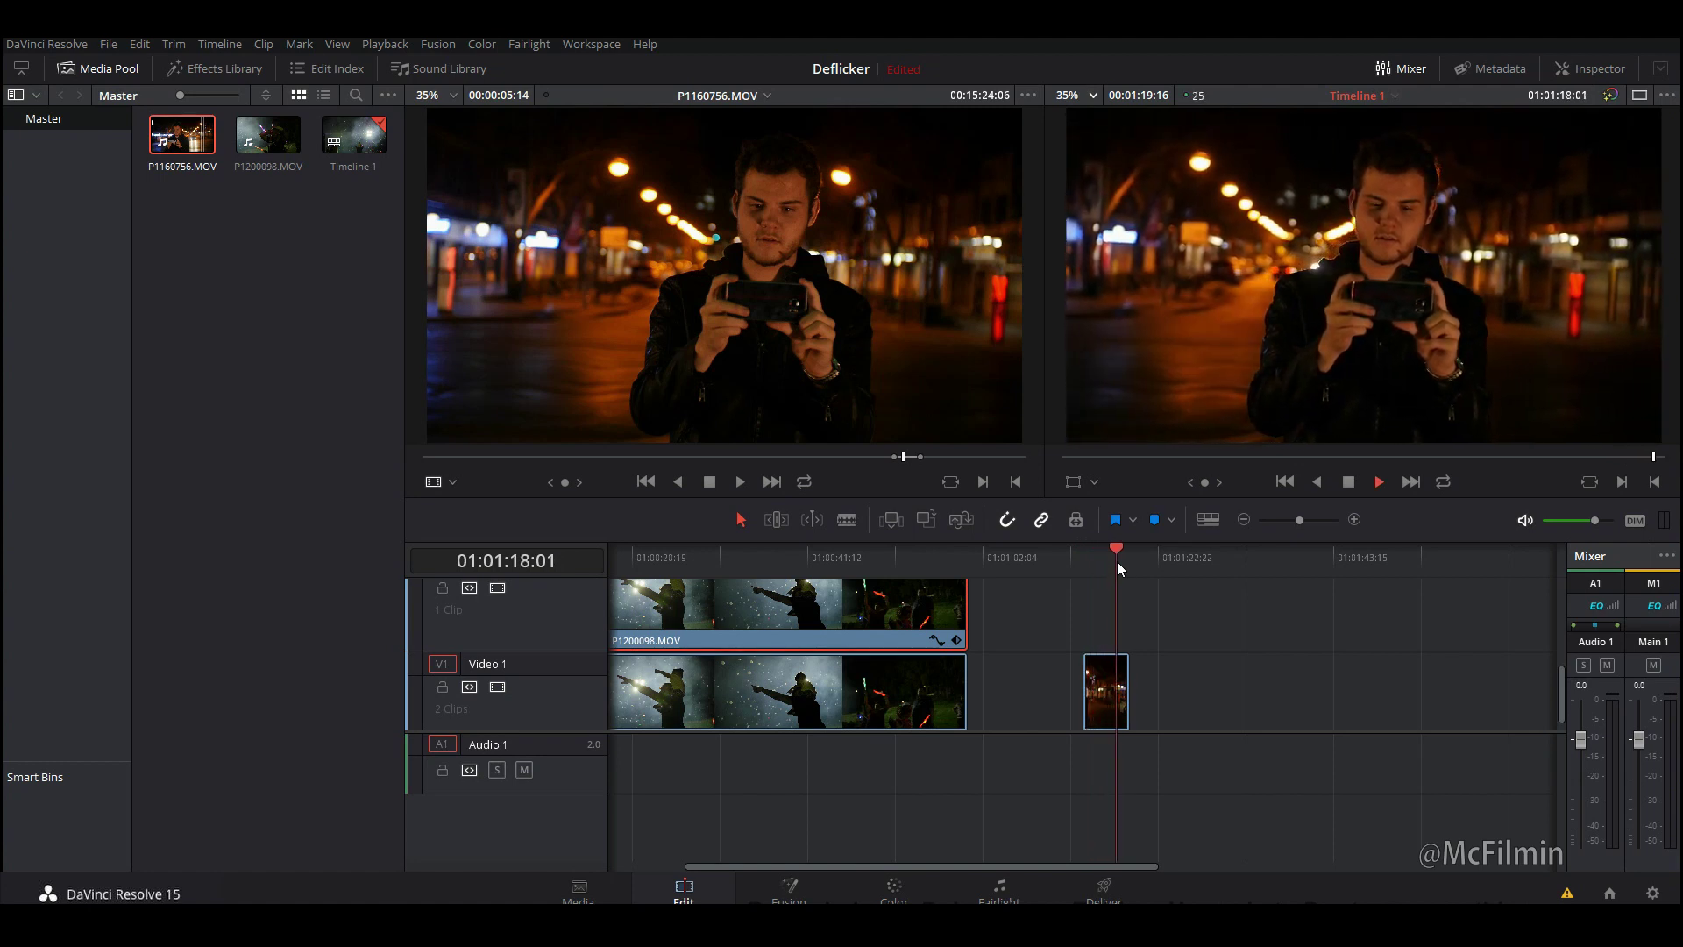
scroll(1370, 645, "up", 3)
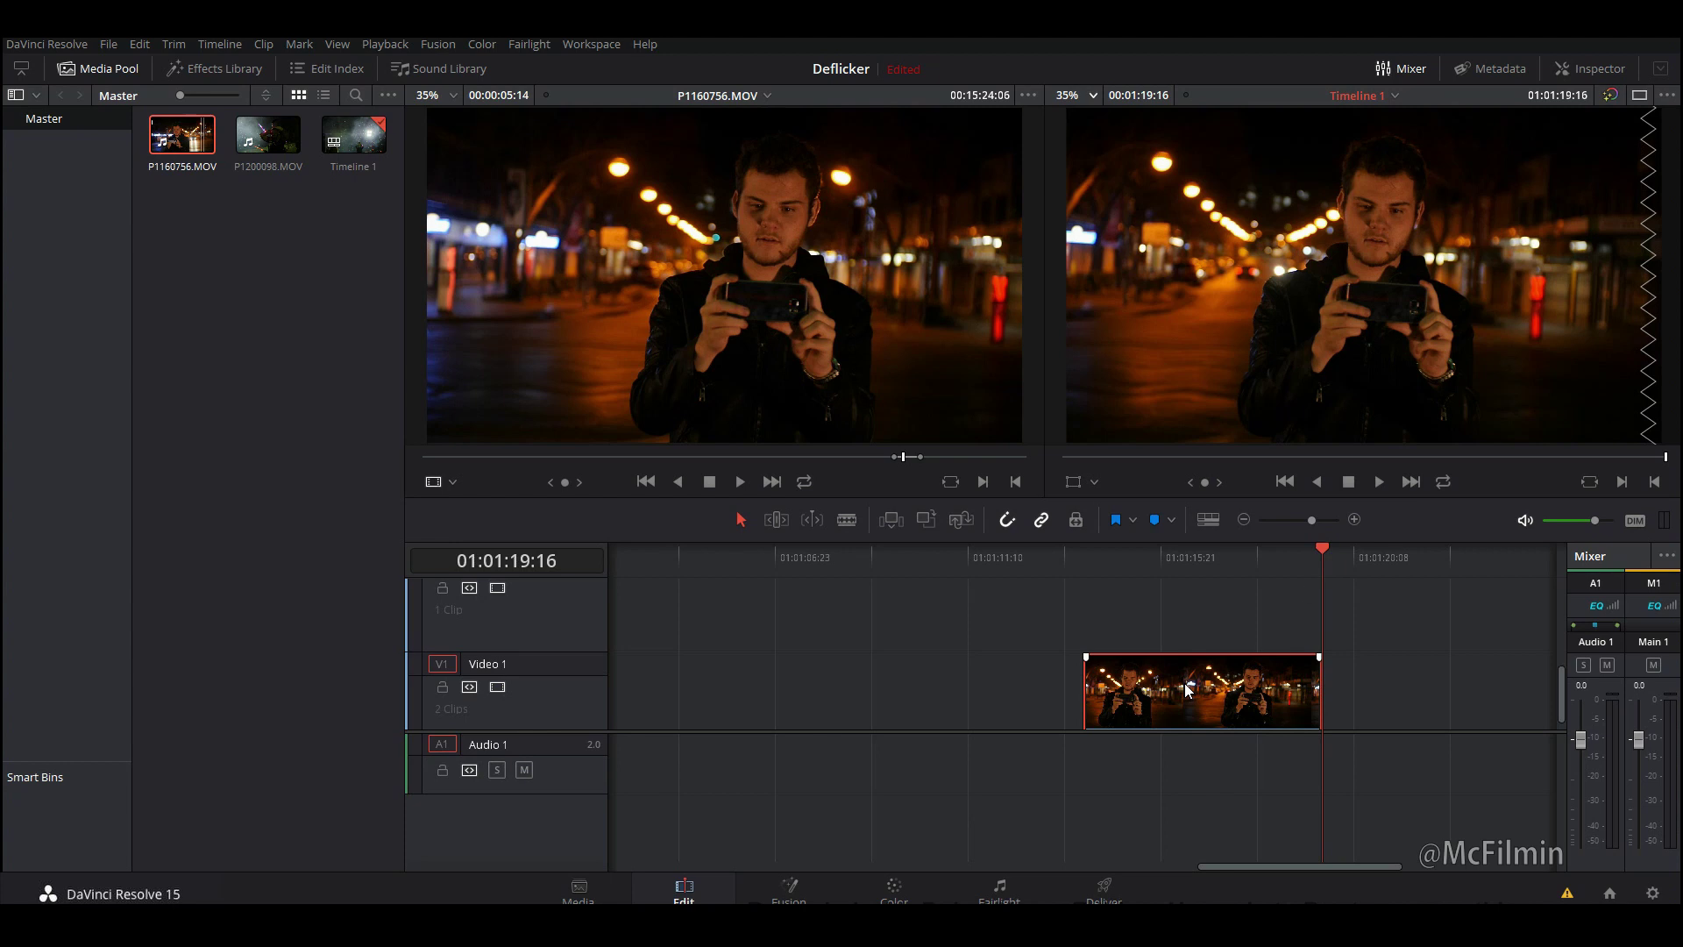
- Paste copies of the street clip onto Video 2 and above, each shifted one frame later
key("ctrl+v")
key("ctrl+v")
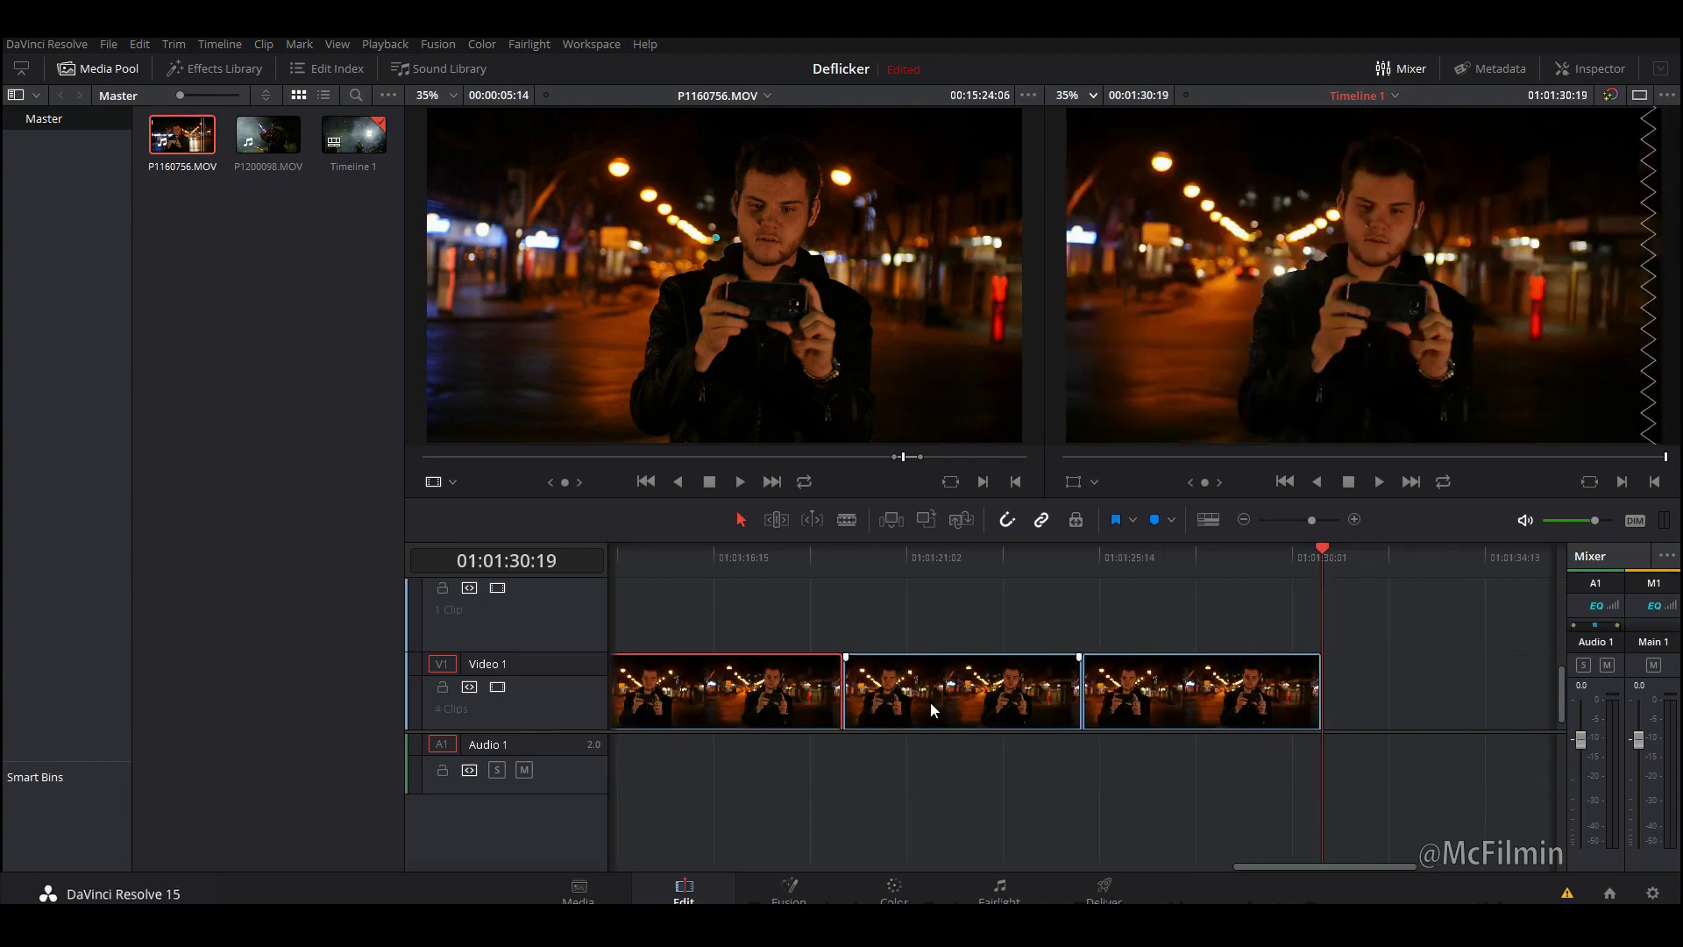
left_click_drag(929, 686, 691, 609)
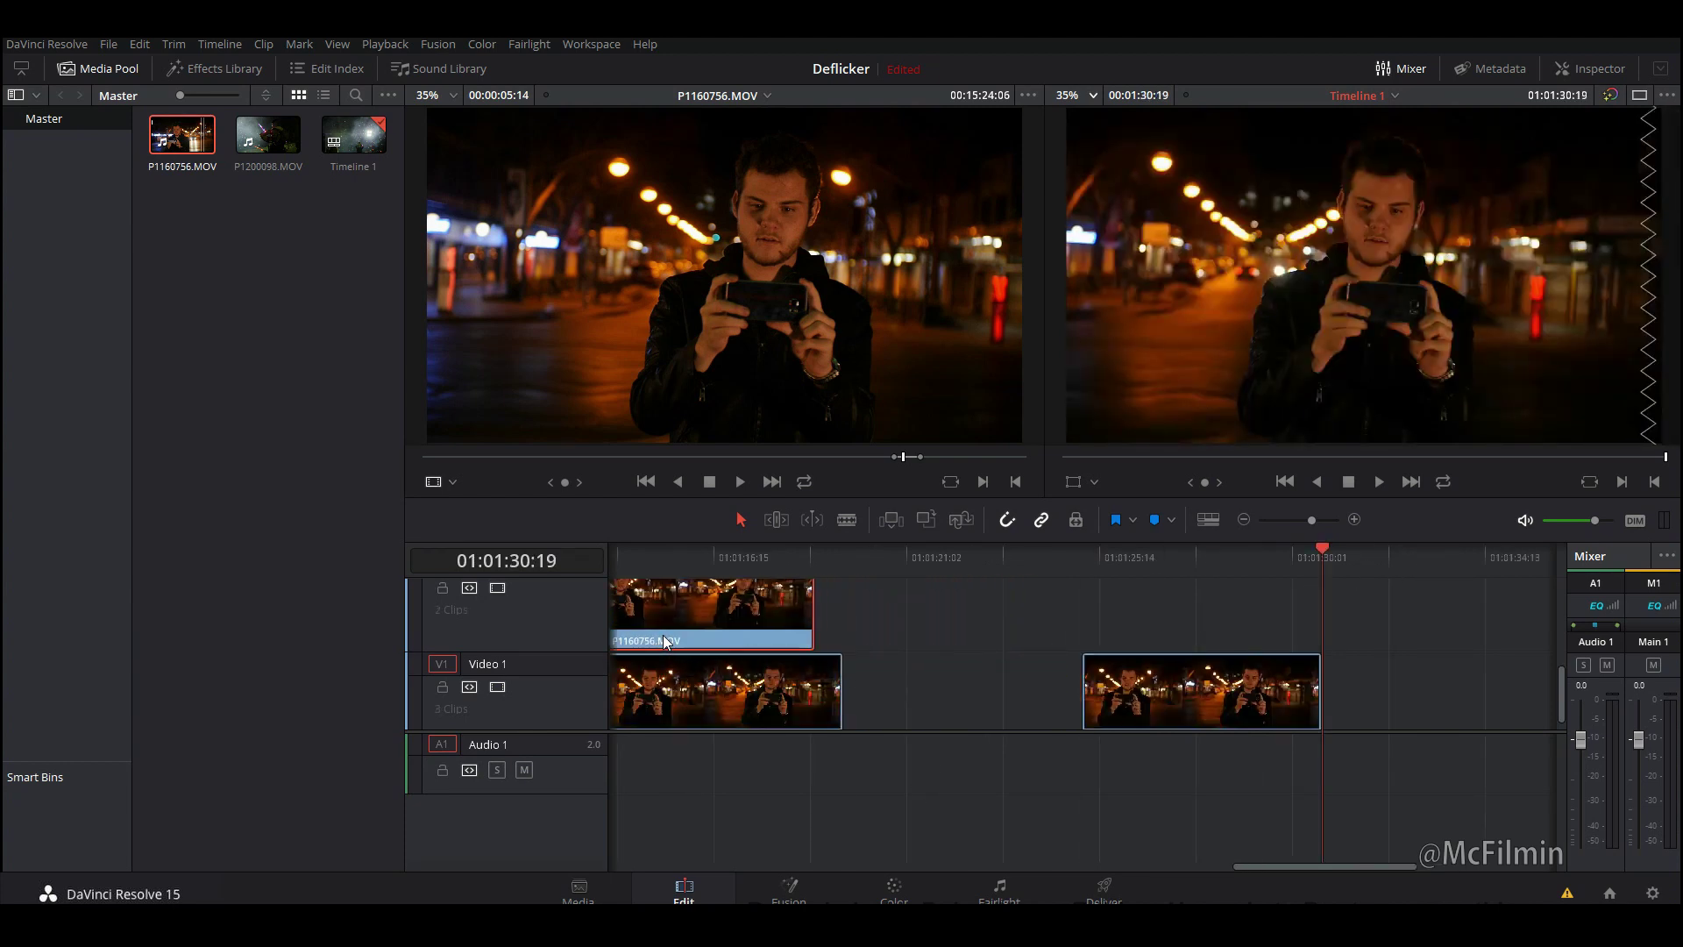
left_click_drag(1260, 677, 715, 605)
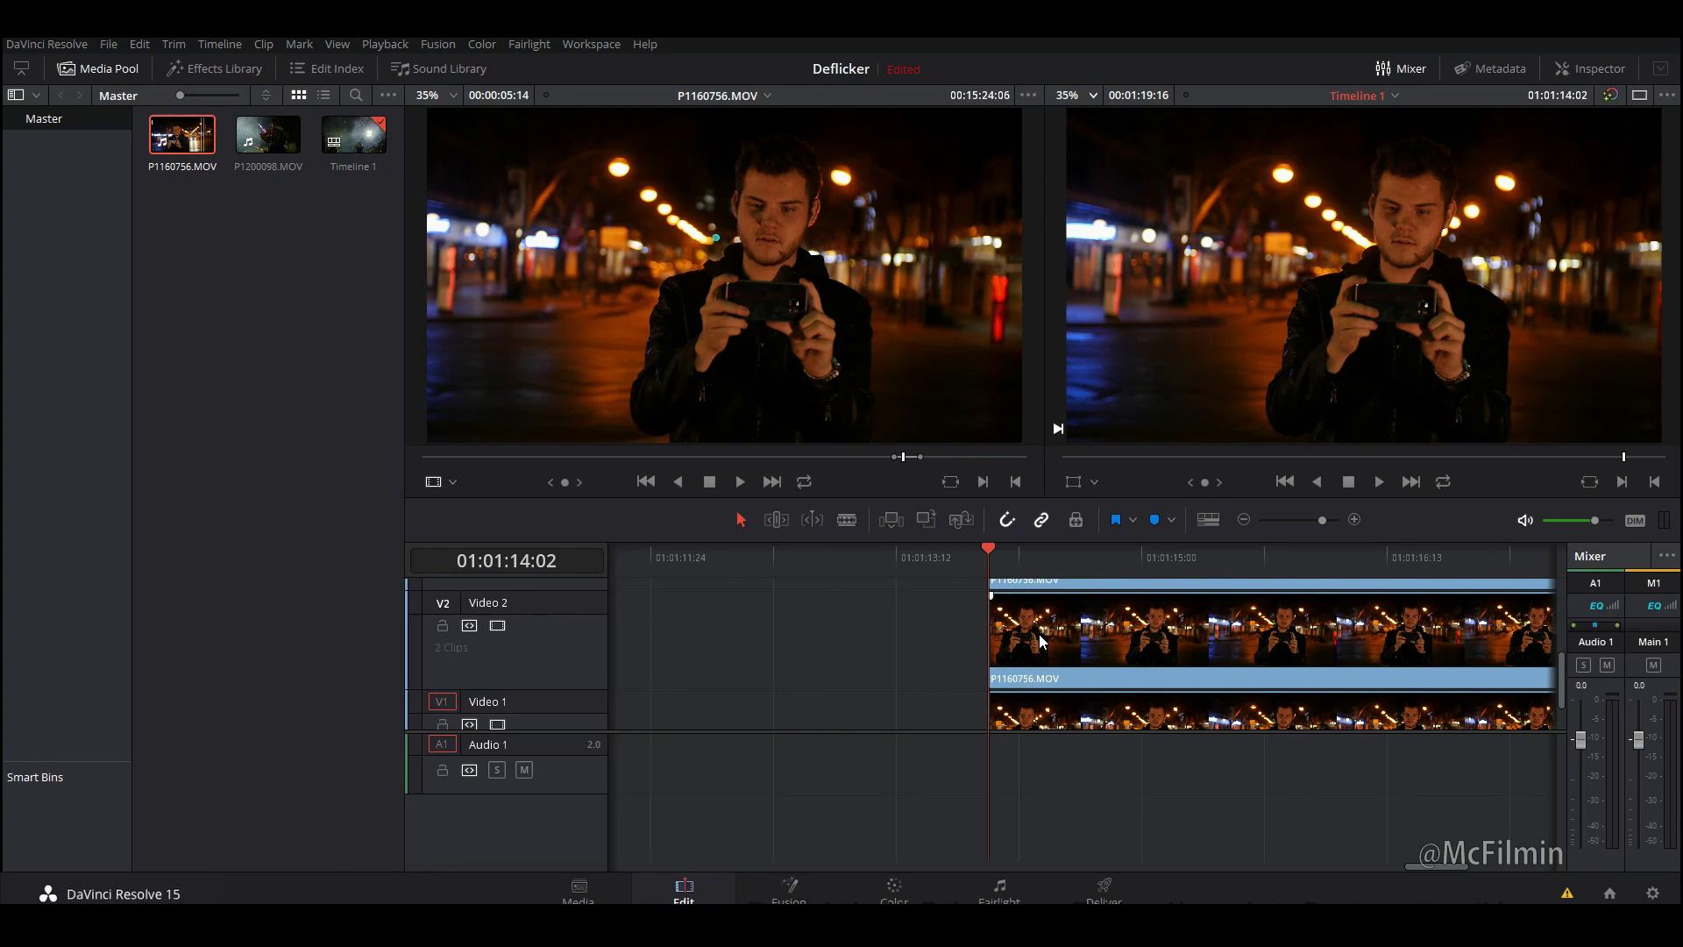
key("Right")
left_click_drag(1045, 640, 1054, 634)
left_click(1045, 584)
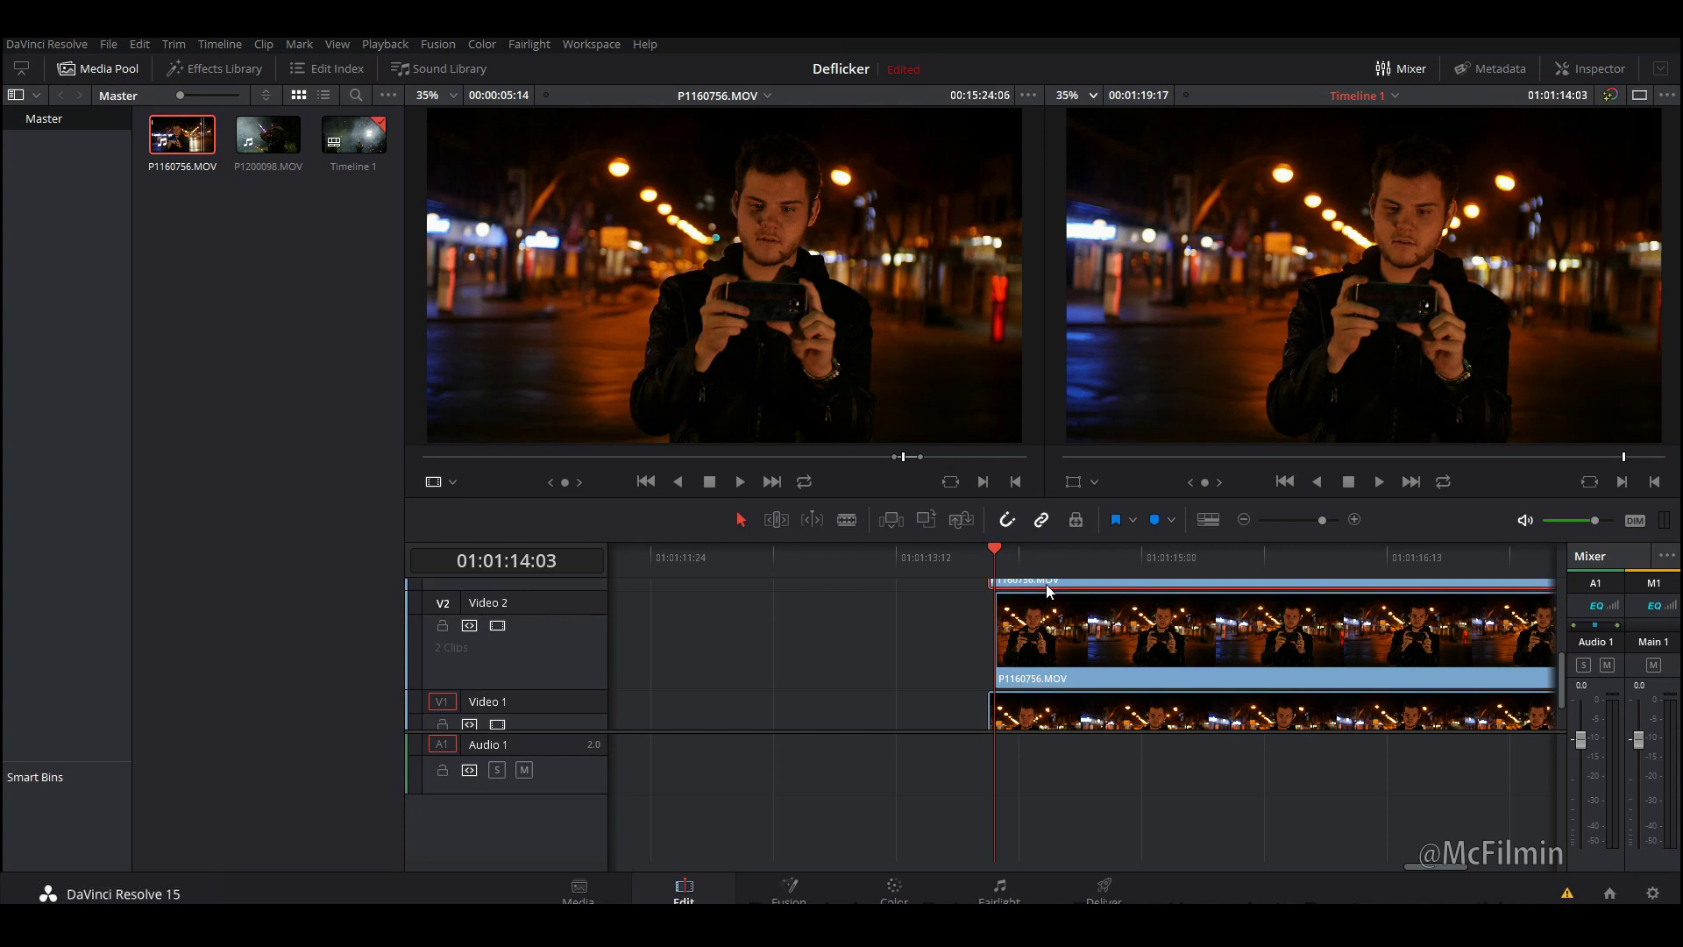
key("Right")
key("Right")
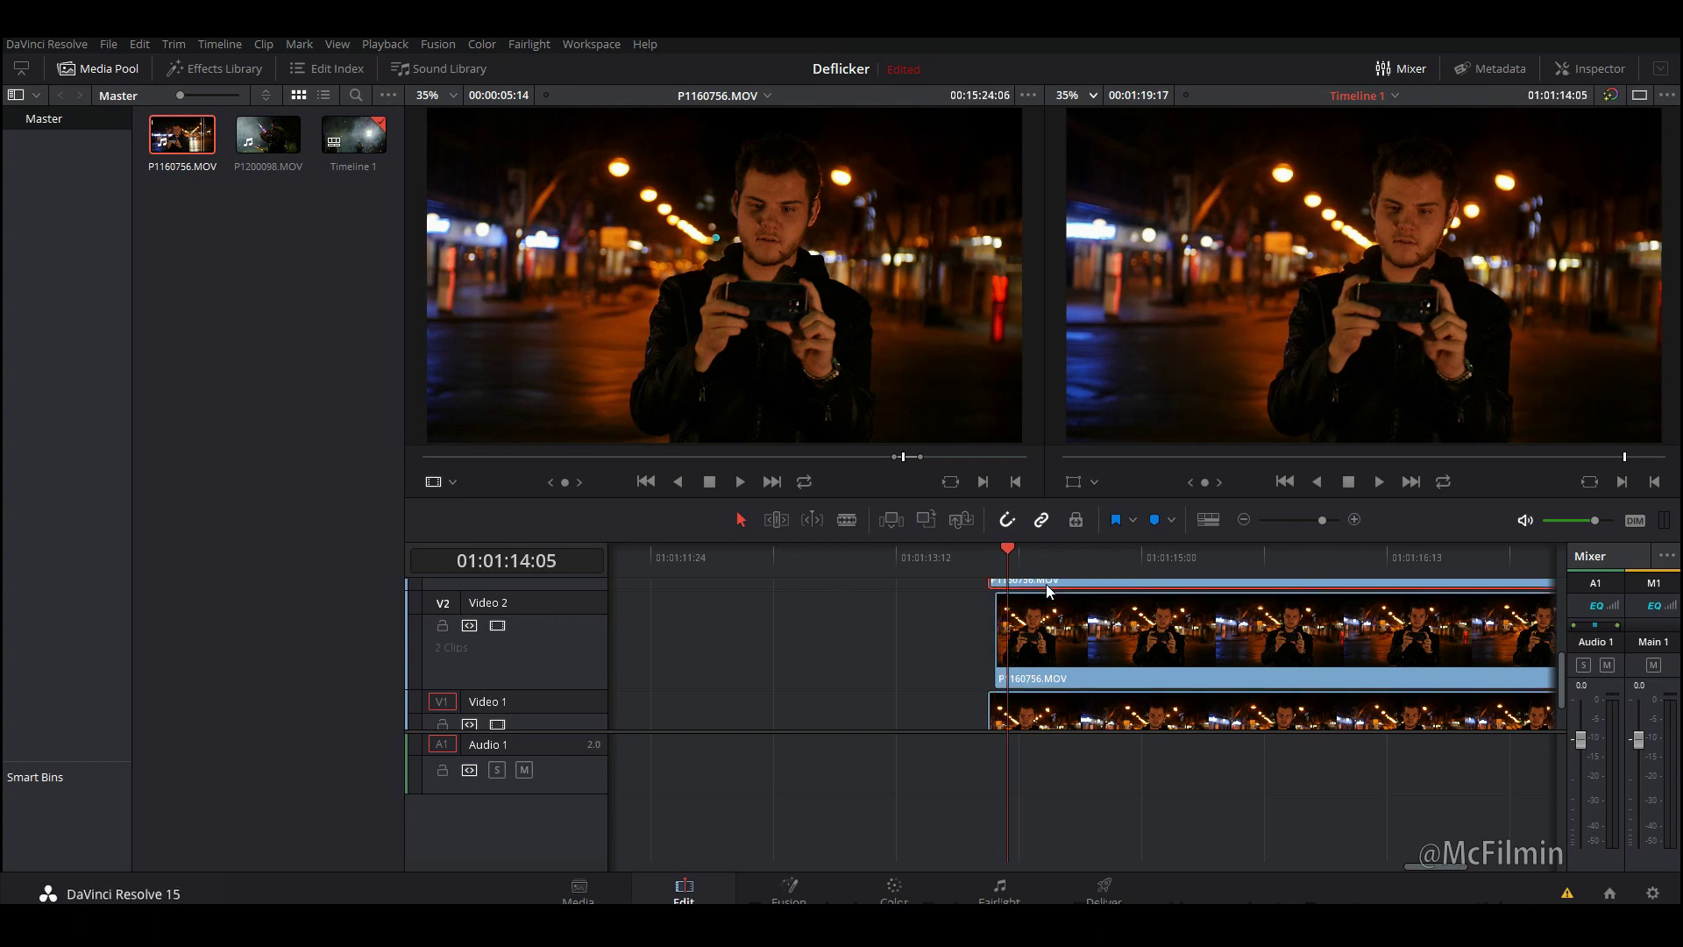
scroll(1044, 584, "up", 2)
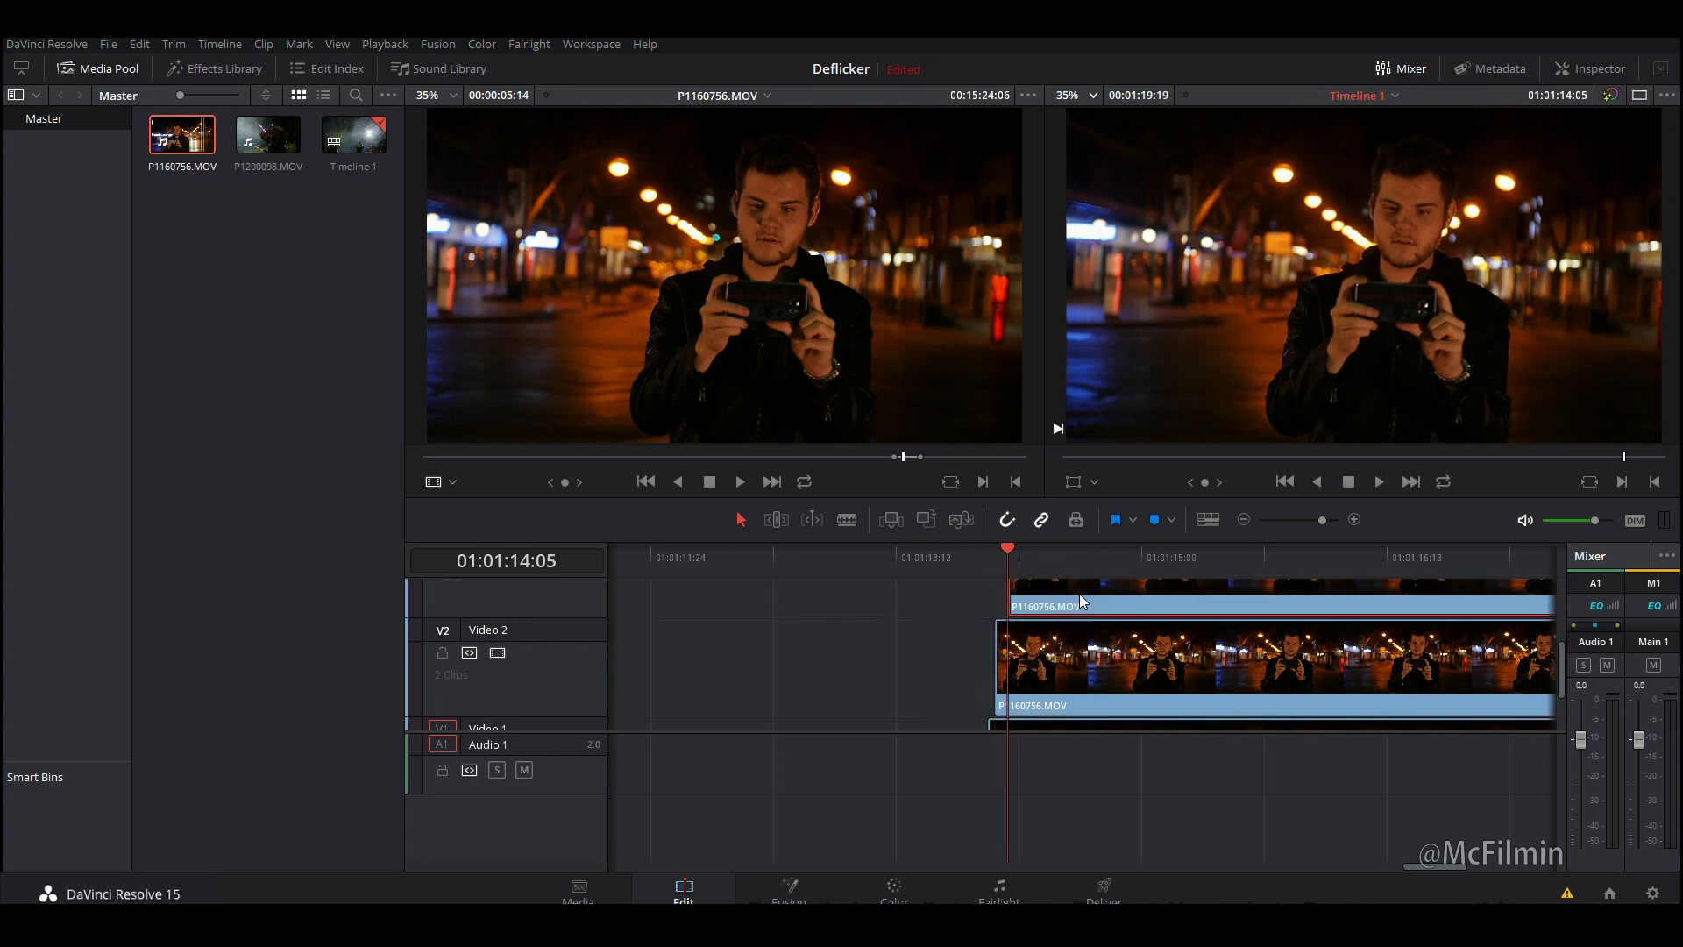
- Lower the Video 2 street copy's opacity to 37.39 in the Inspector
left_click(1068, 683)
key("Left")
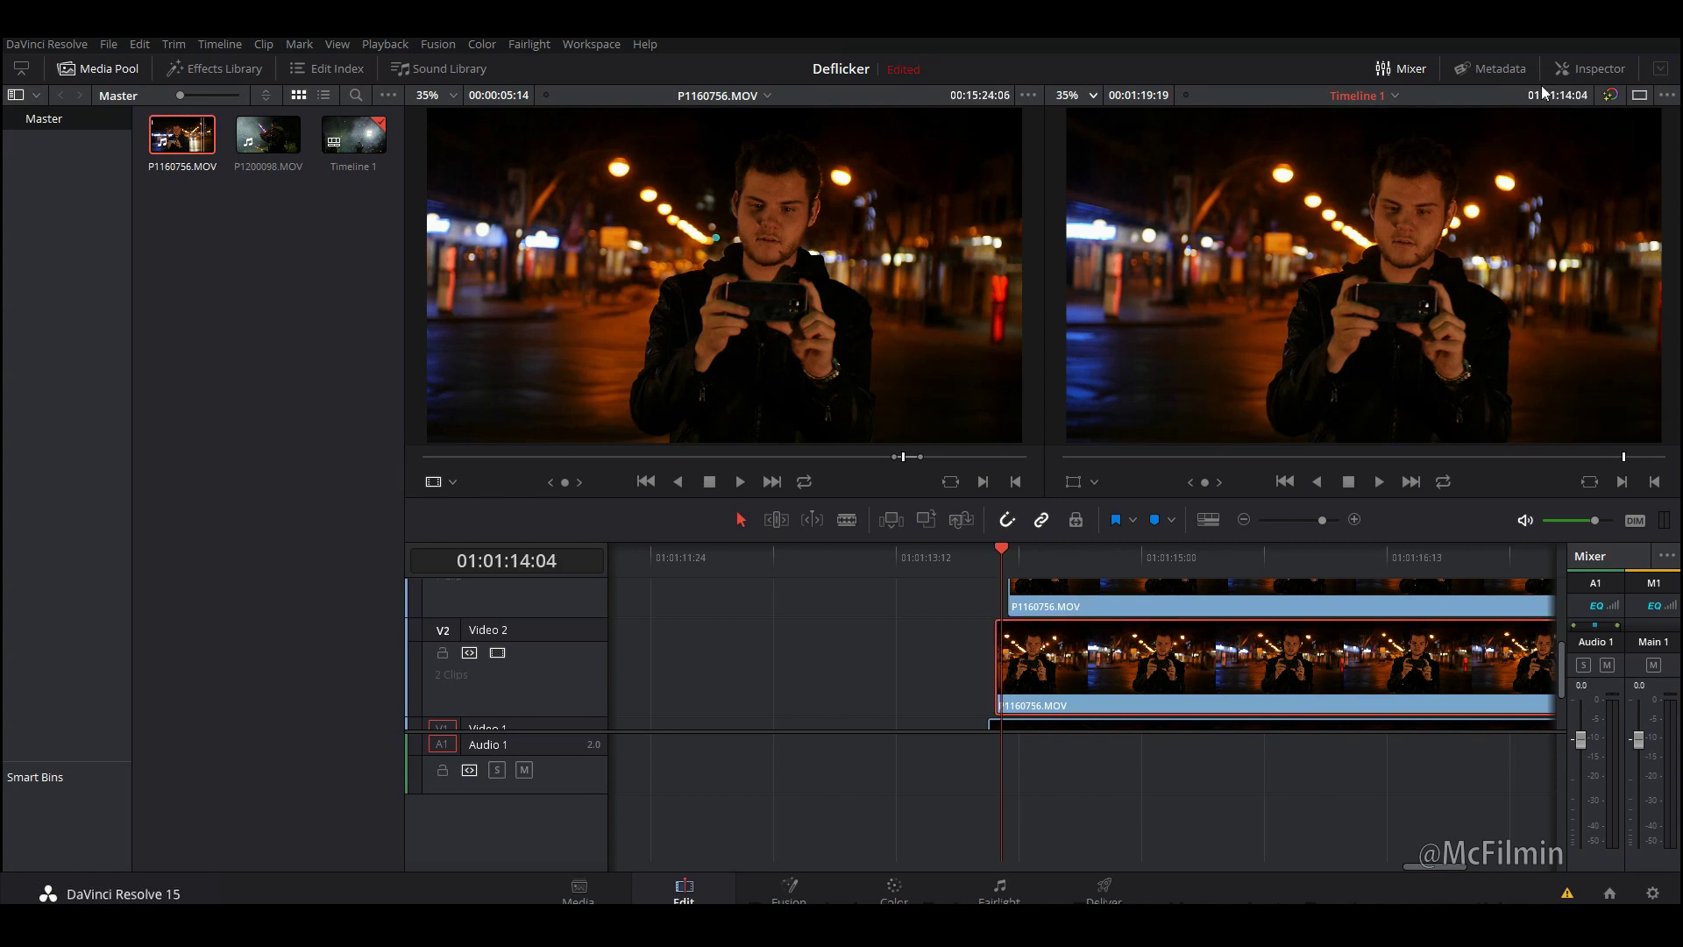
left_click(1564, 70)
left_click_drag(1507, 184, 1479, 191)
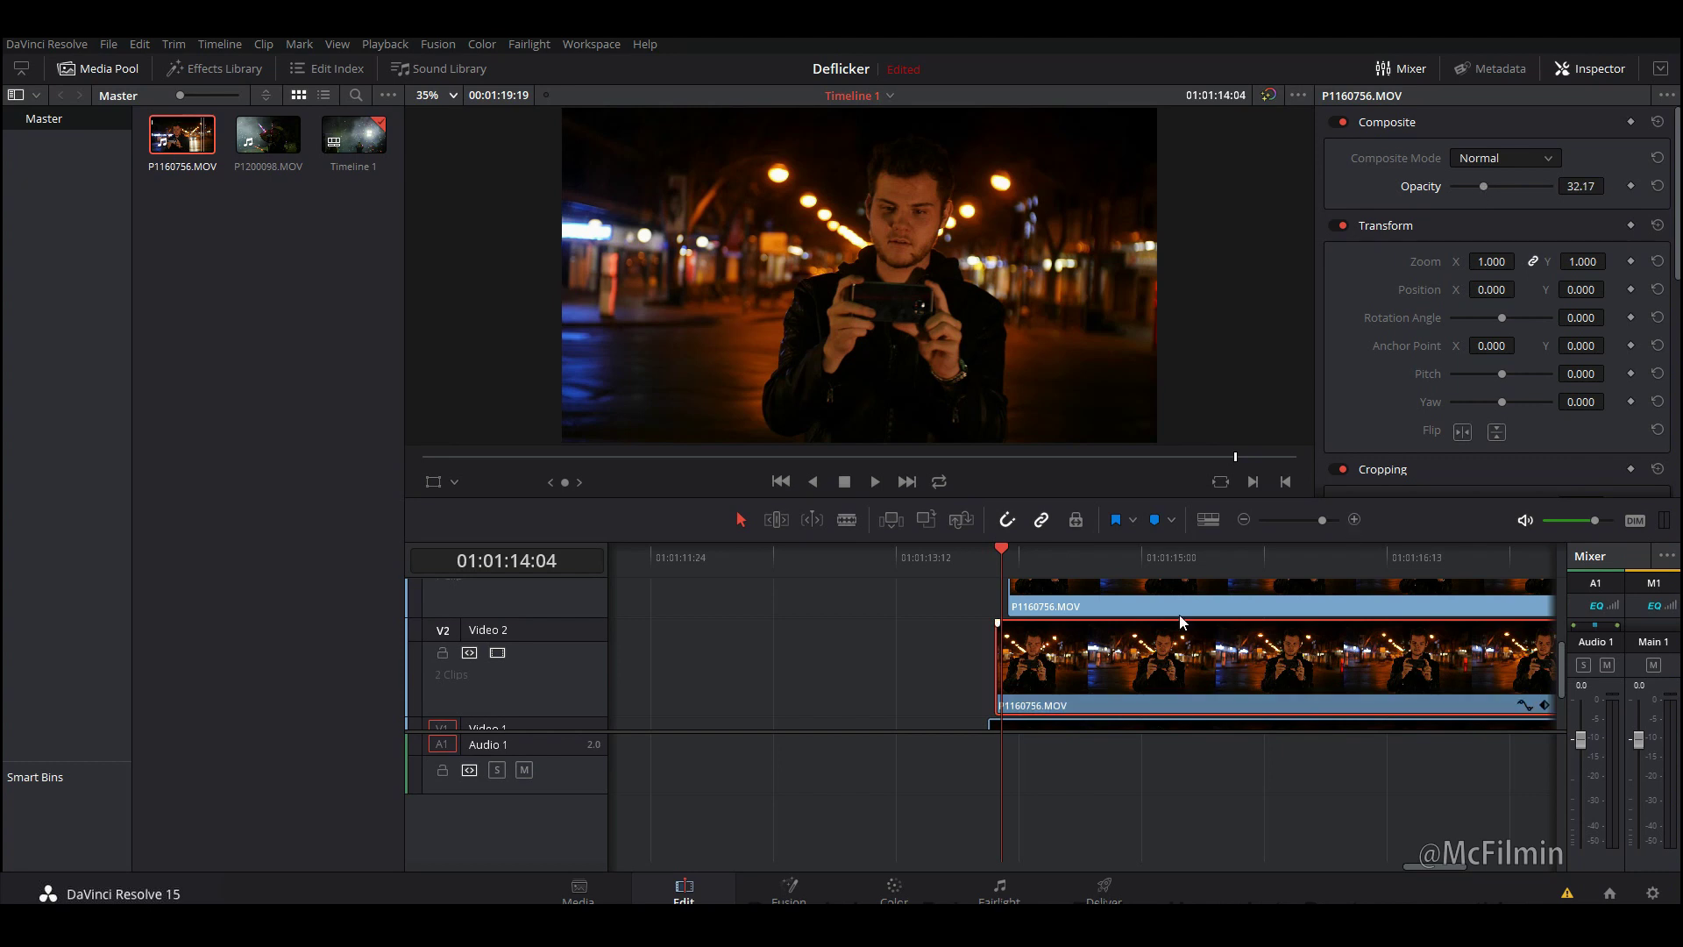
- Set the topmost street copy's opacity to 68.70 and play back to check the flicker
left_click(1138, 592)
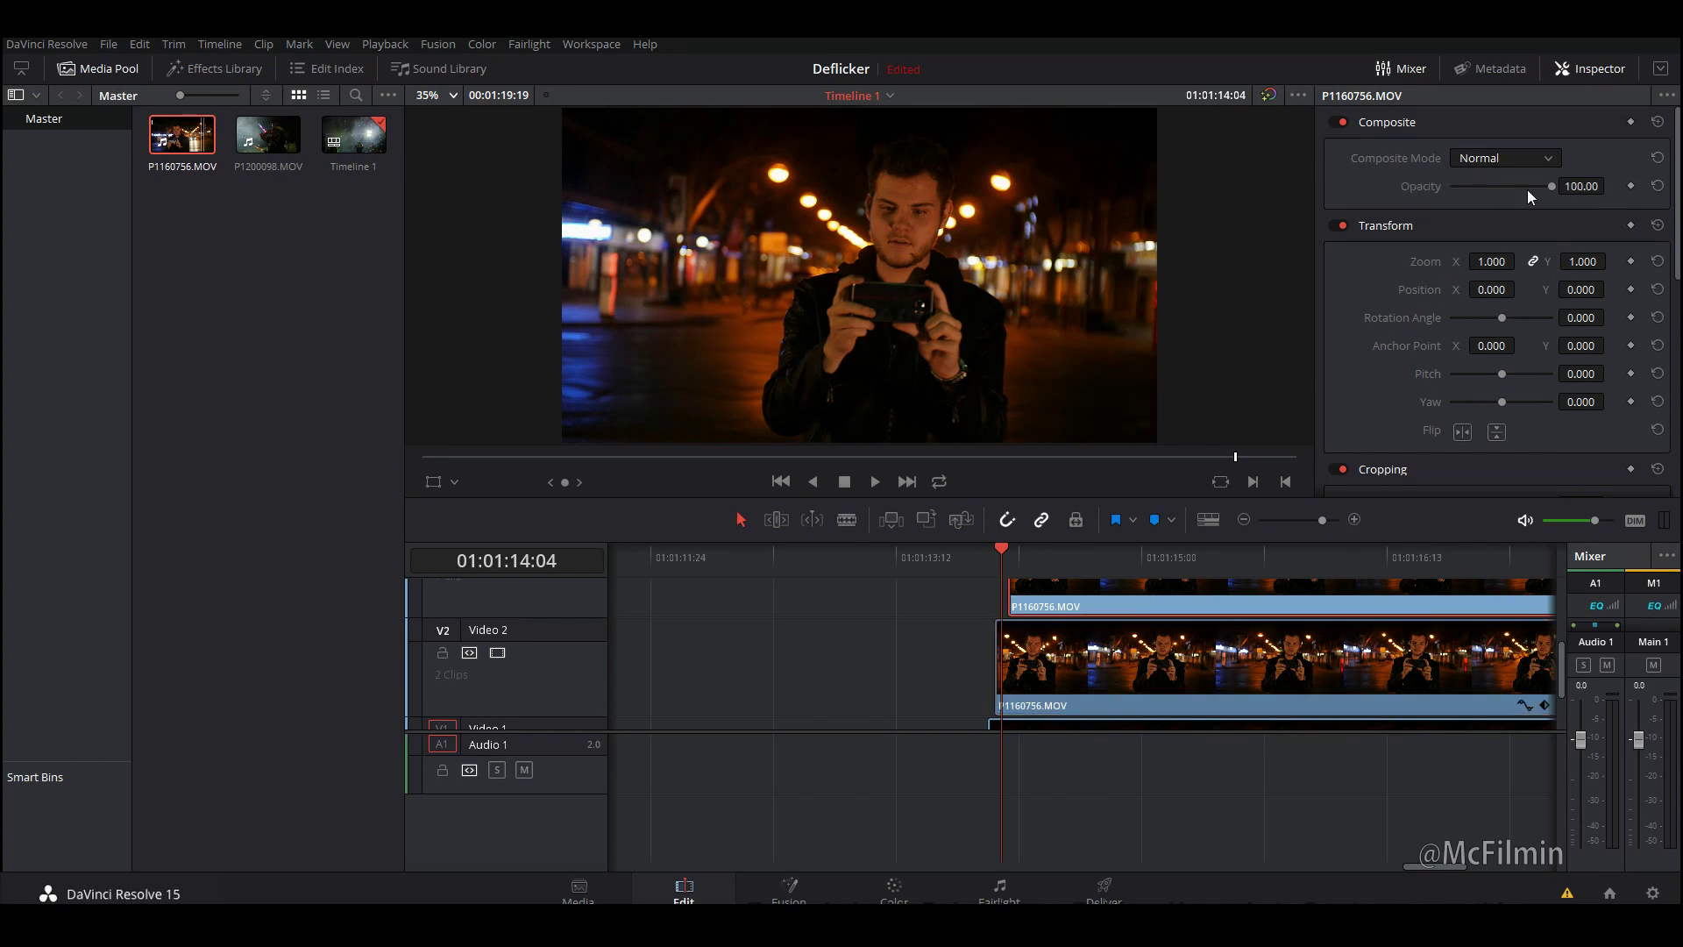
left_click_drag(1527, 189, 1512, 189)
left_click(1006, 556)
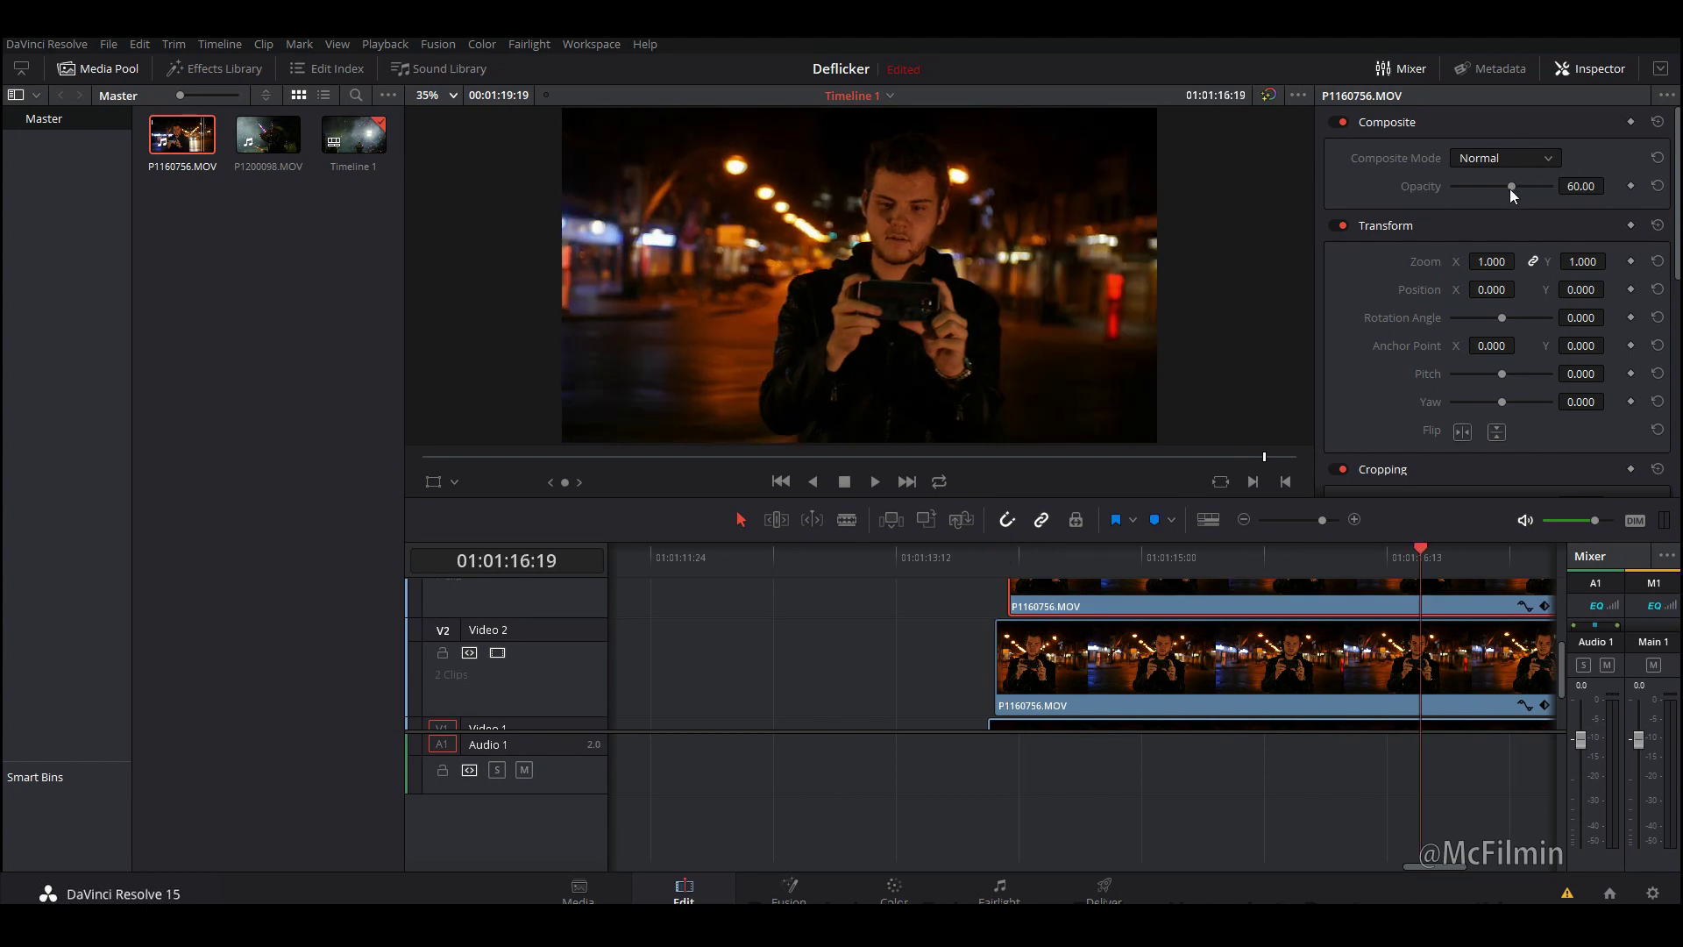
left_click_drag(1512, 188, 1520, 188)
key("space")
key("space")
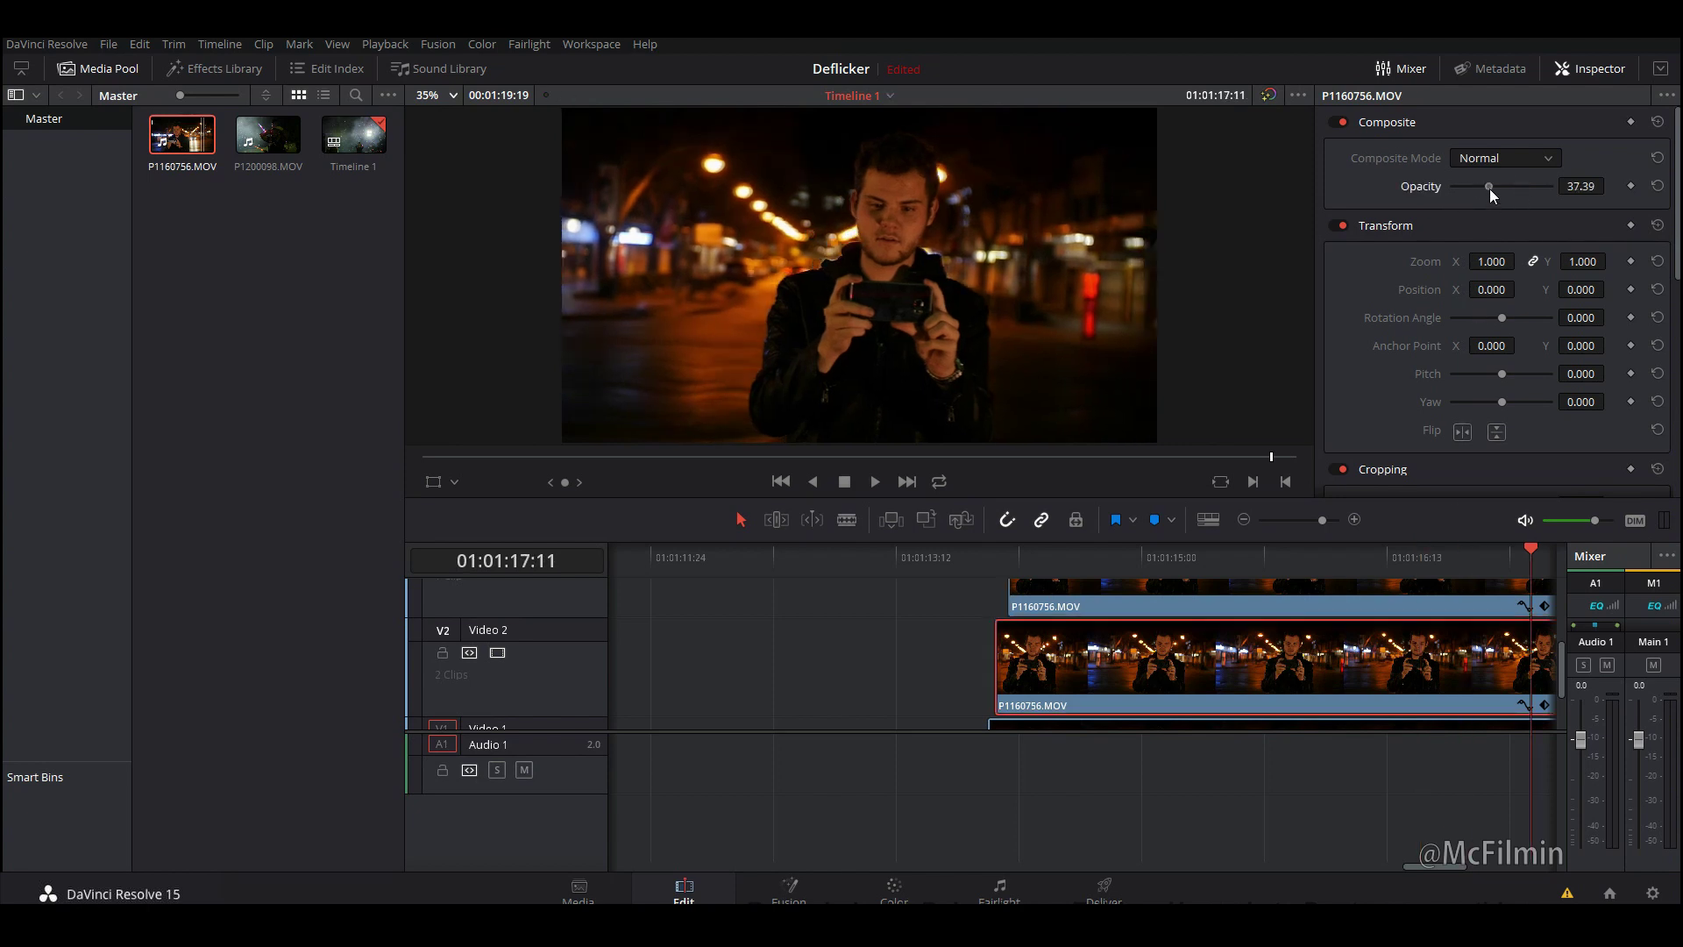
left_click(1055, 606)
left_click(1003, 555)
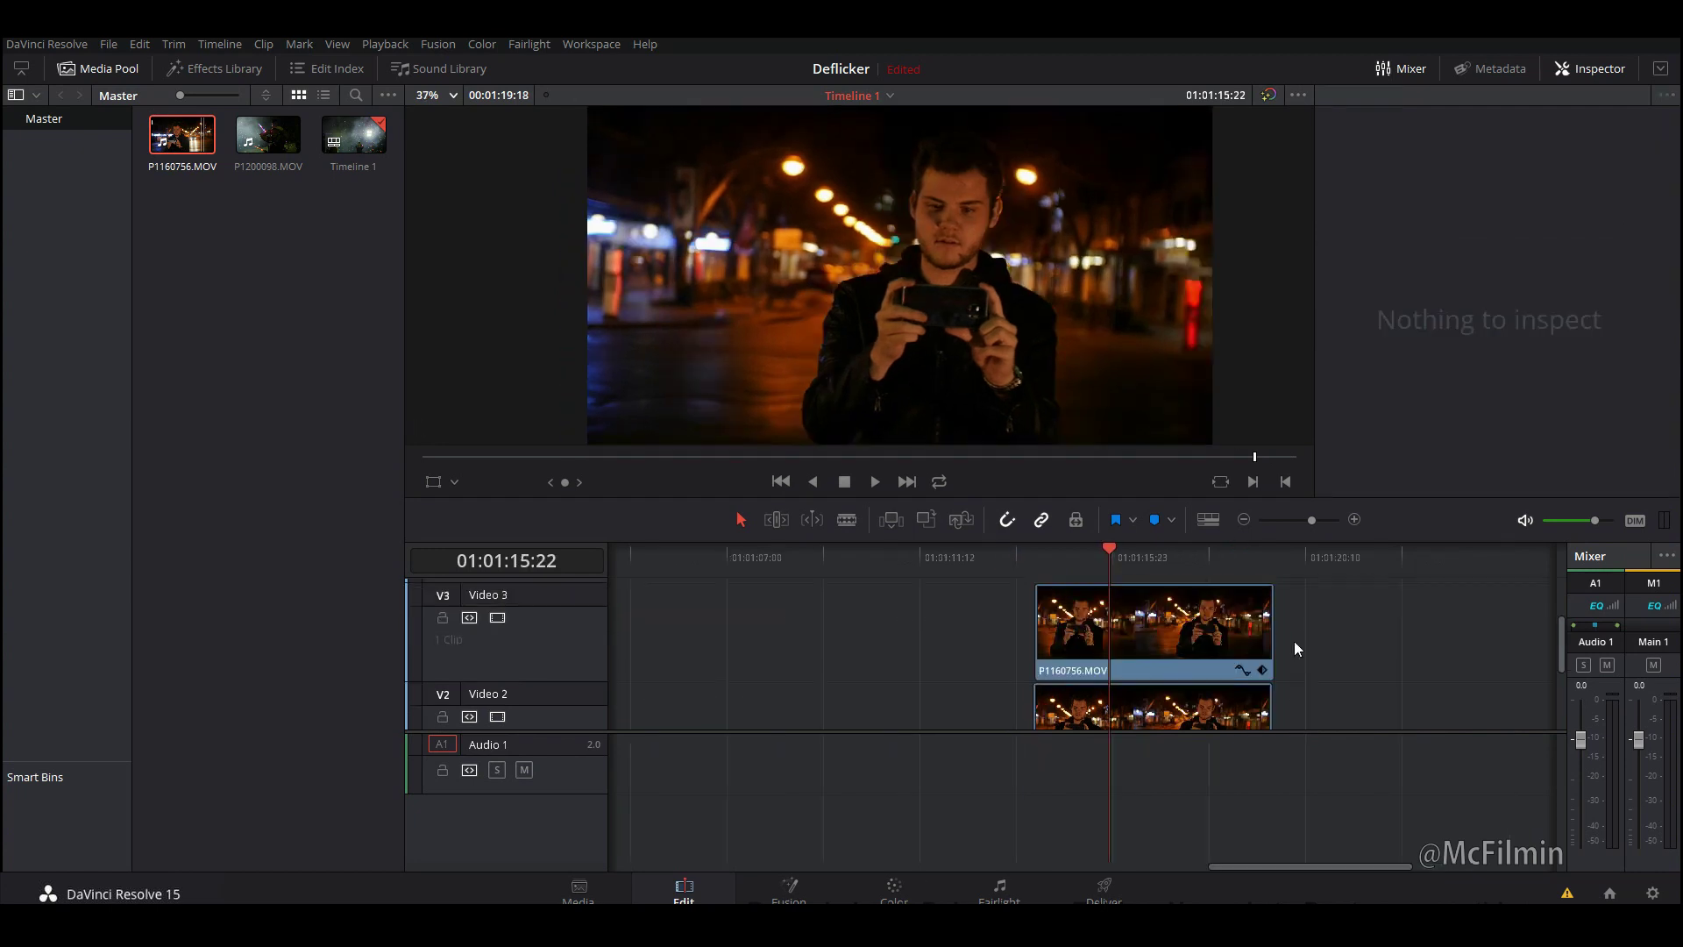
scroll(1297, 638, "up", 2)
- Marquee-select both stacked P1160756.MOV clips and create Compound Clip 1 from them
scroll(1311, 629, "up", 3)
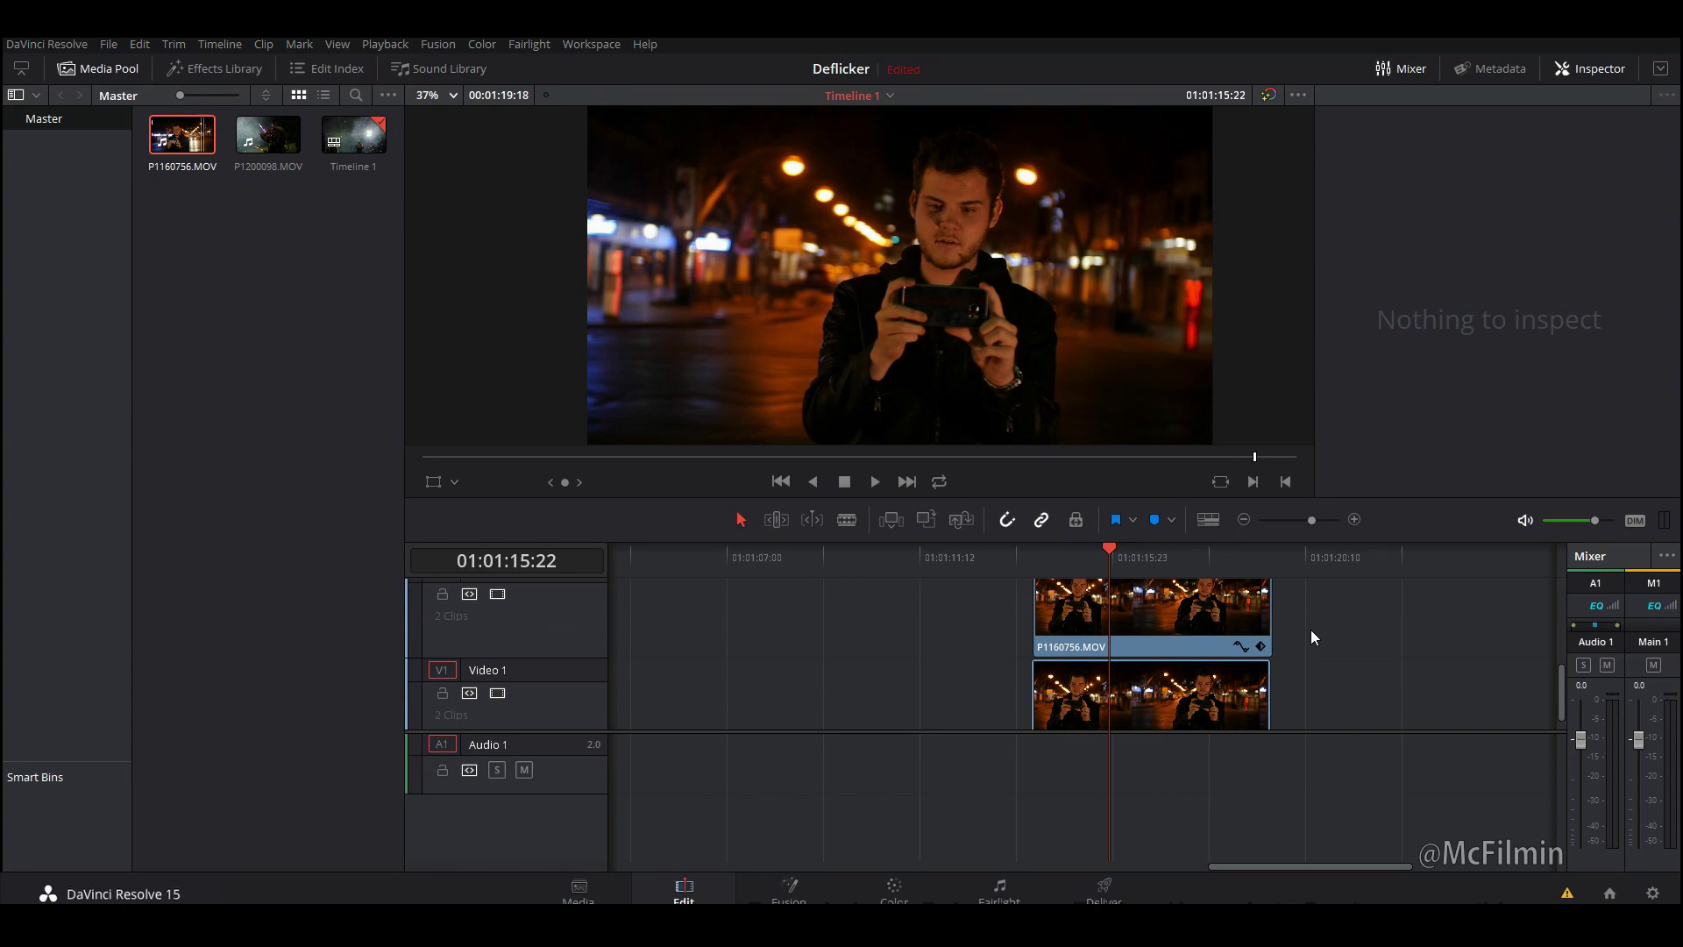
left_click_drag(1320, 613, 1175, 679)
right_click(1174, 680)
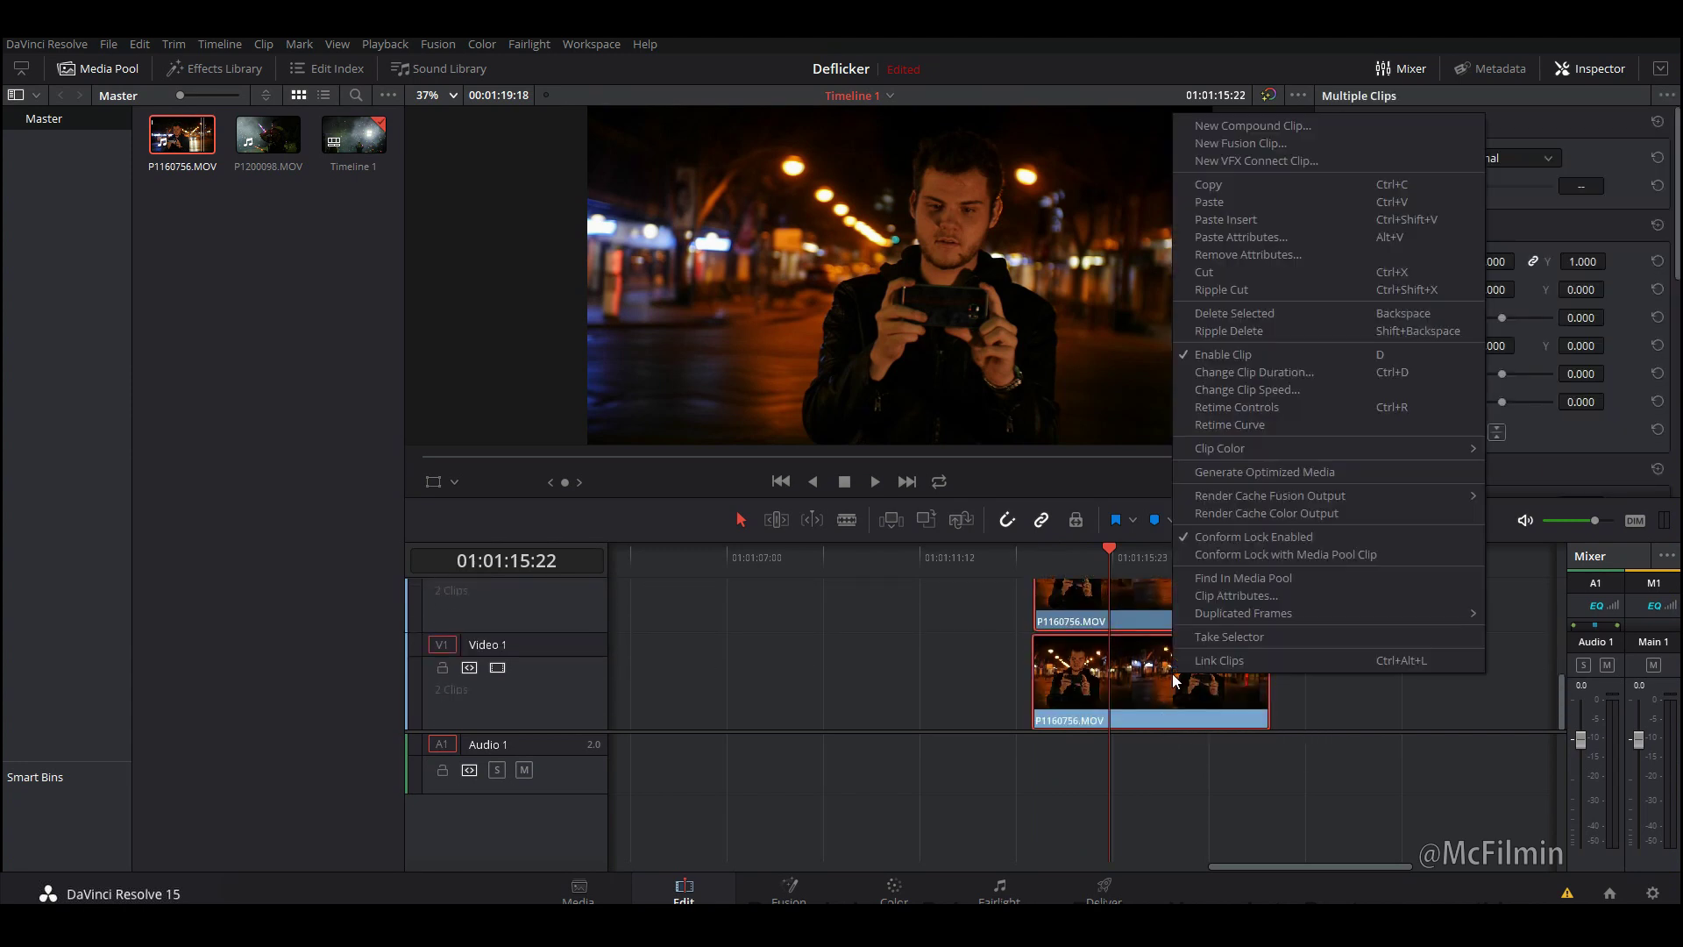
left_click(1305, 123)
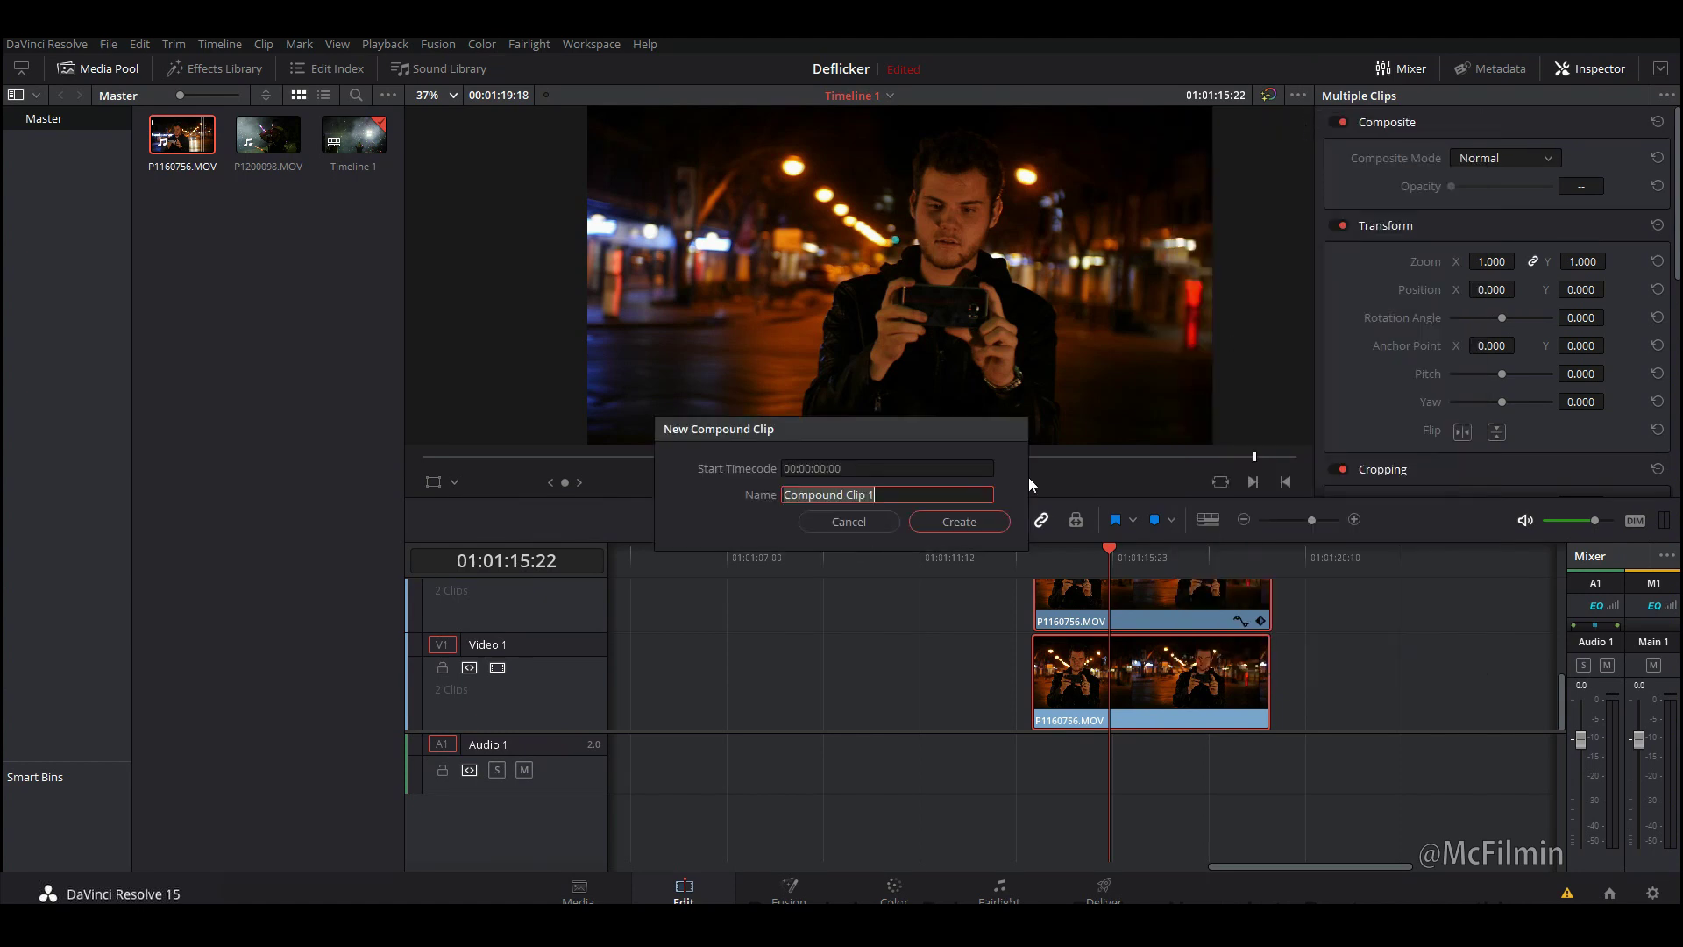
left_click(976, 522)
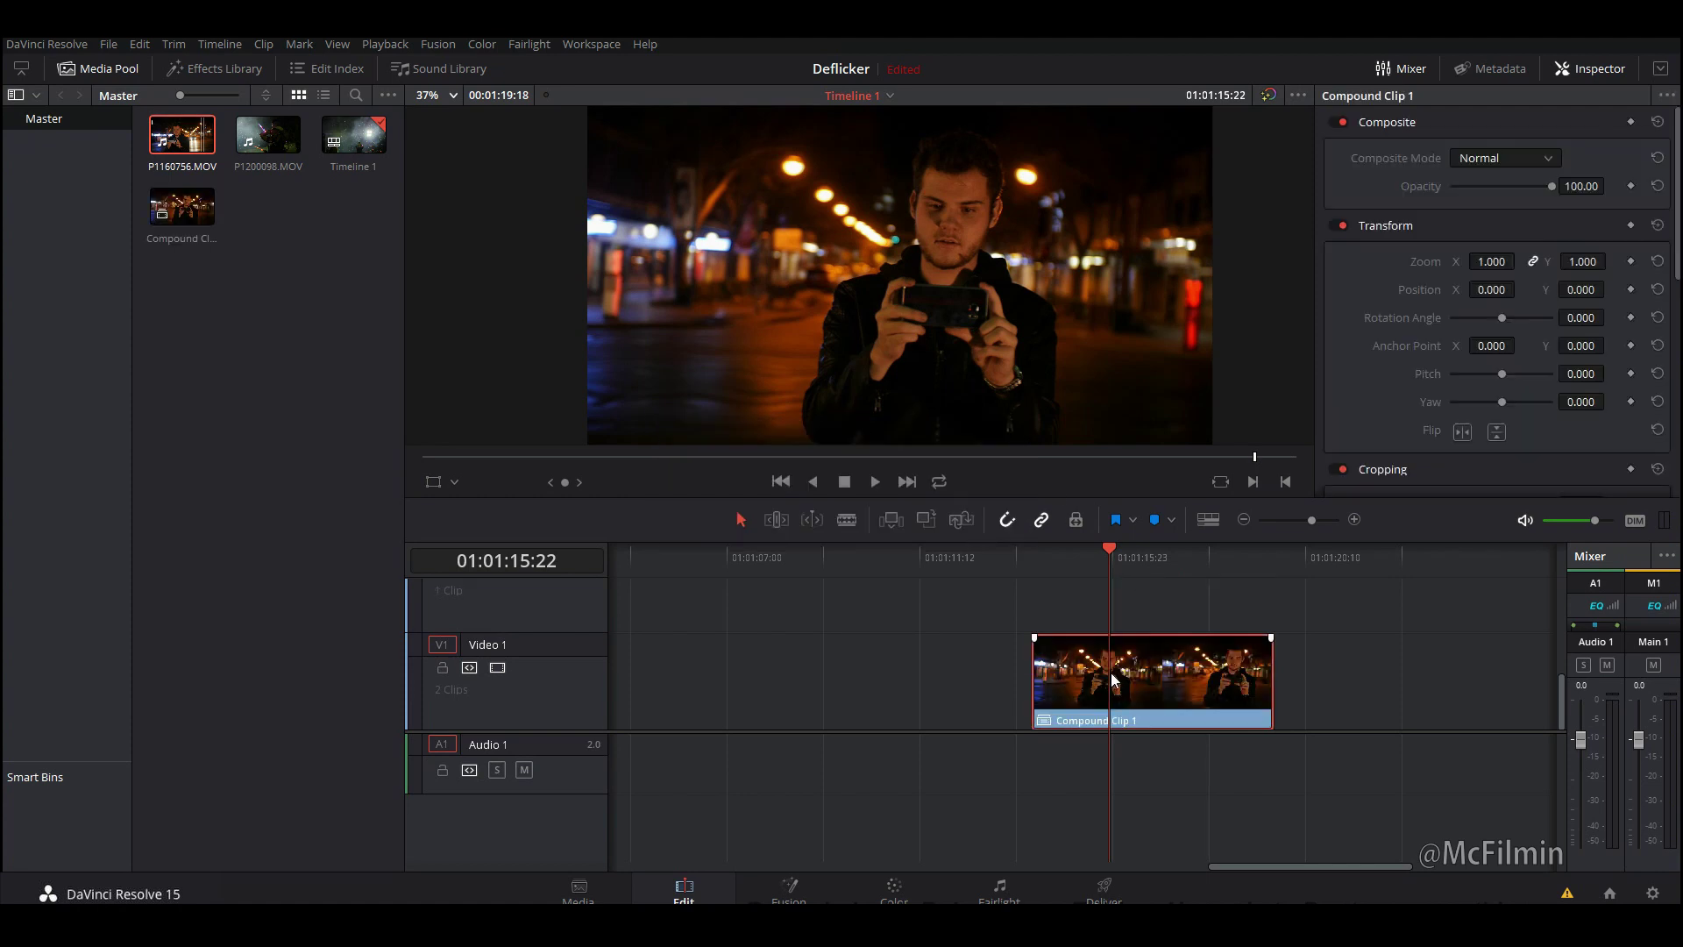
- Scrub and play Compound Clip 1, then park the playhead at its end
scroll(1177, 602, "up", 2)
scroll(1178, 601, "down", 1)
scroll(1139, 605, "up", 2)
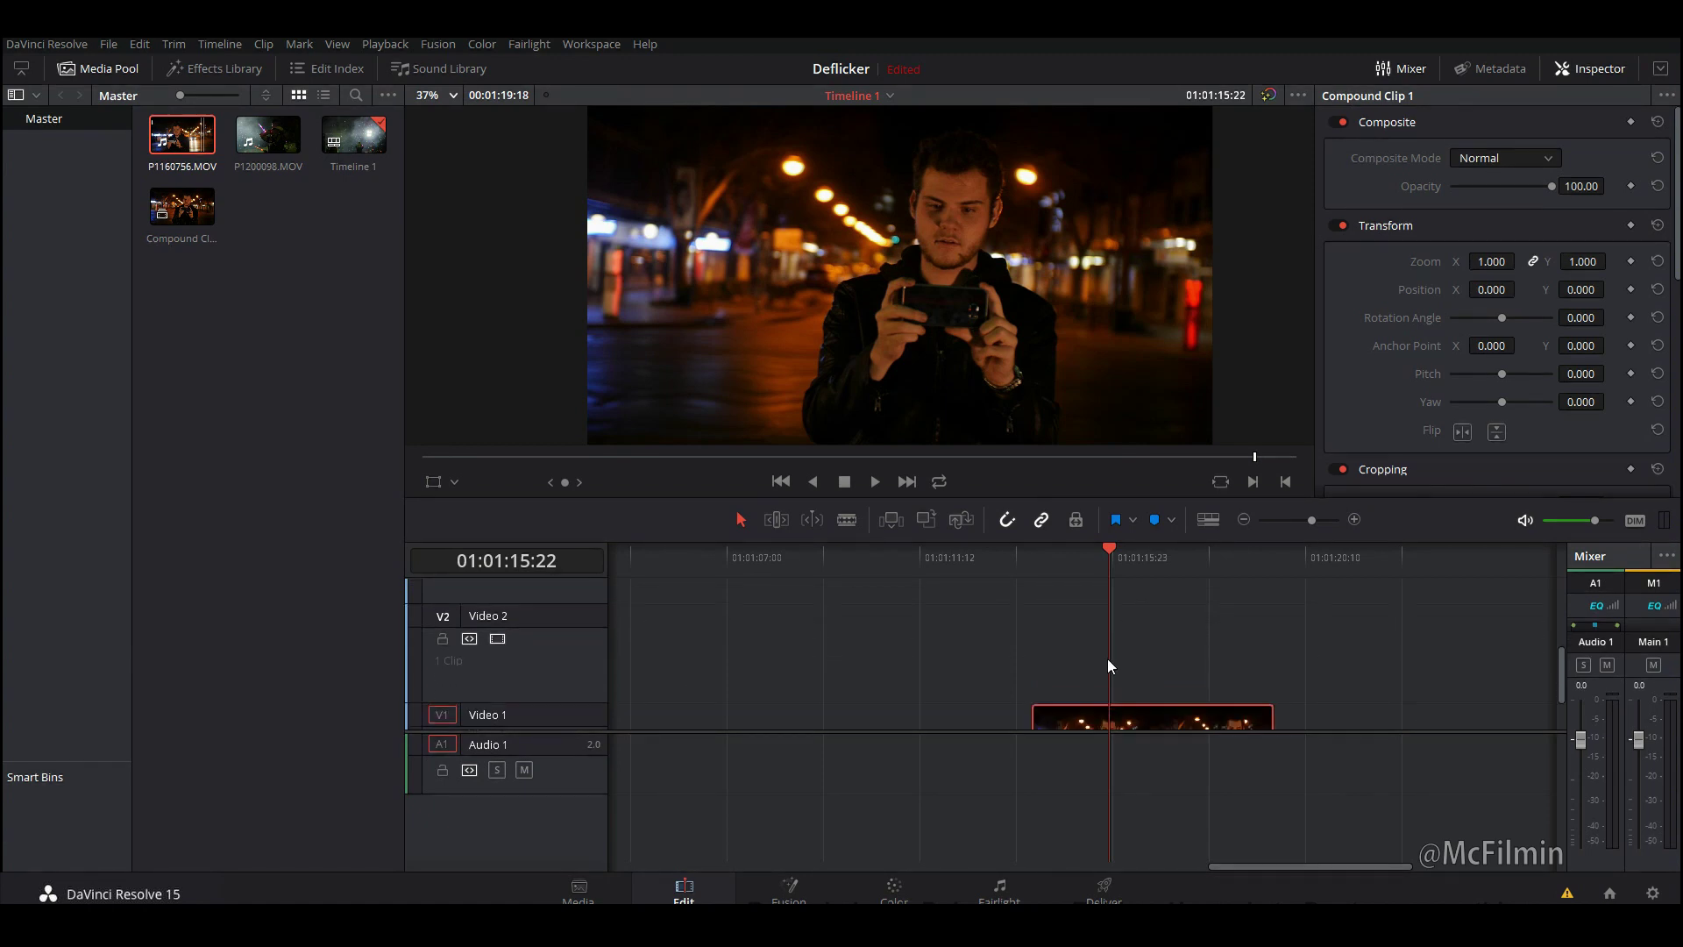
scroll(1119, 635, "down", 1)
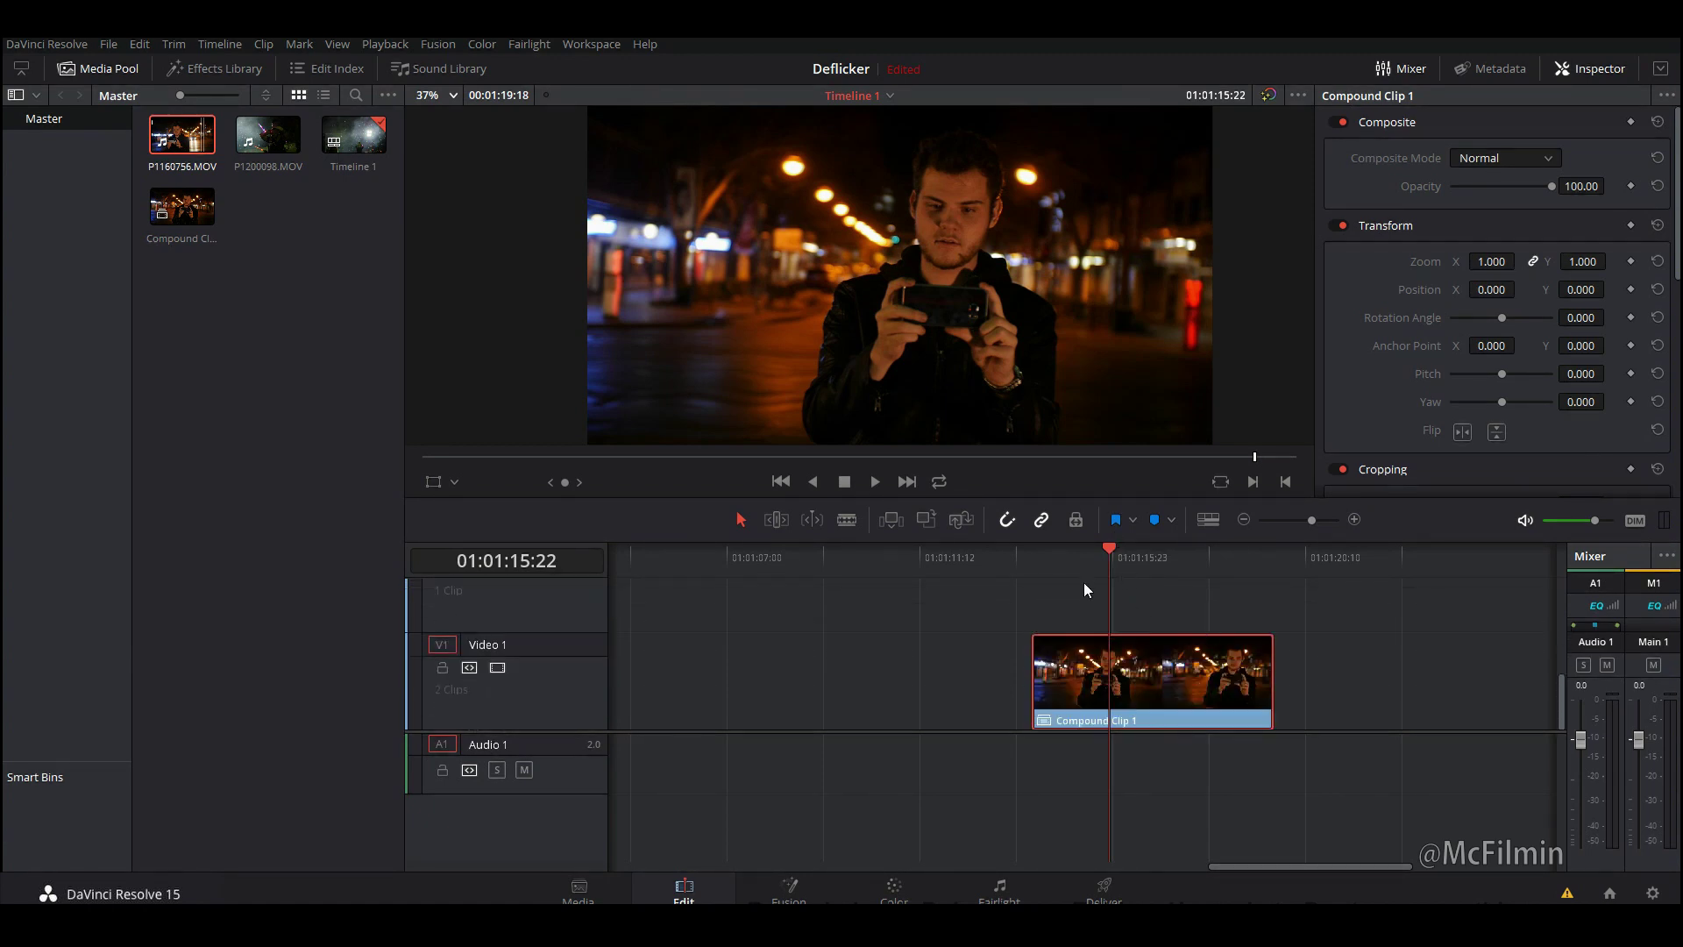
left_click_drag(1100, 565, 1054, 563)
key("space")
key("space")
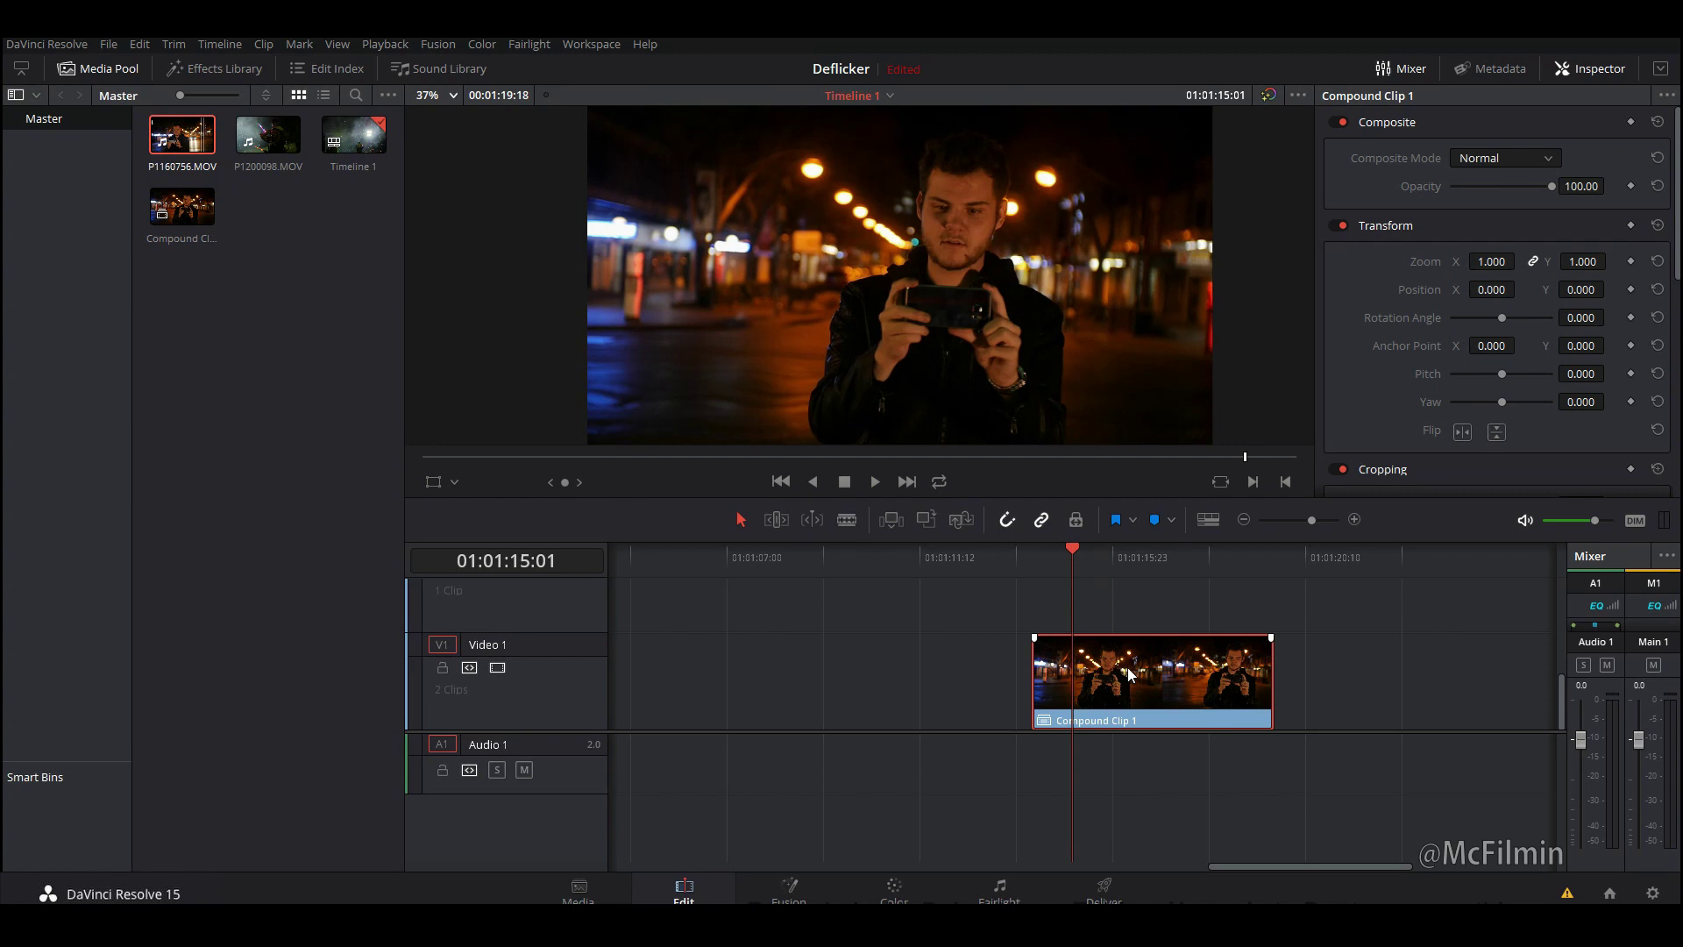
left_click(1276, 566)
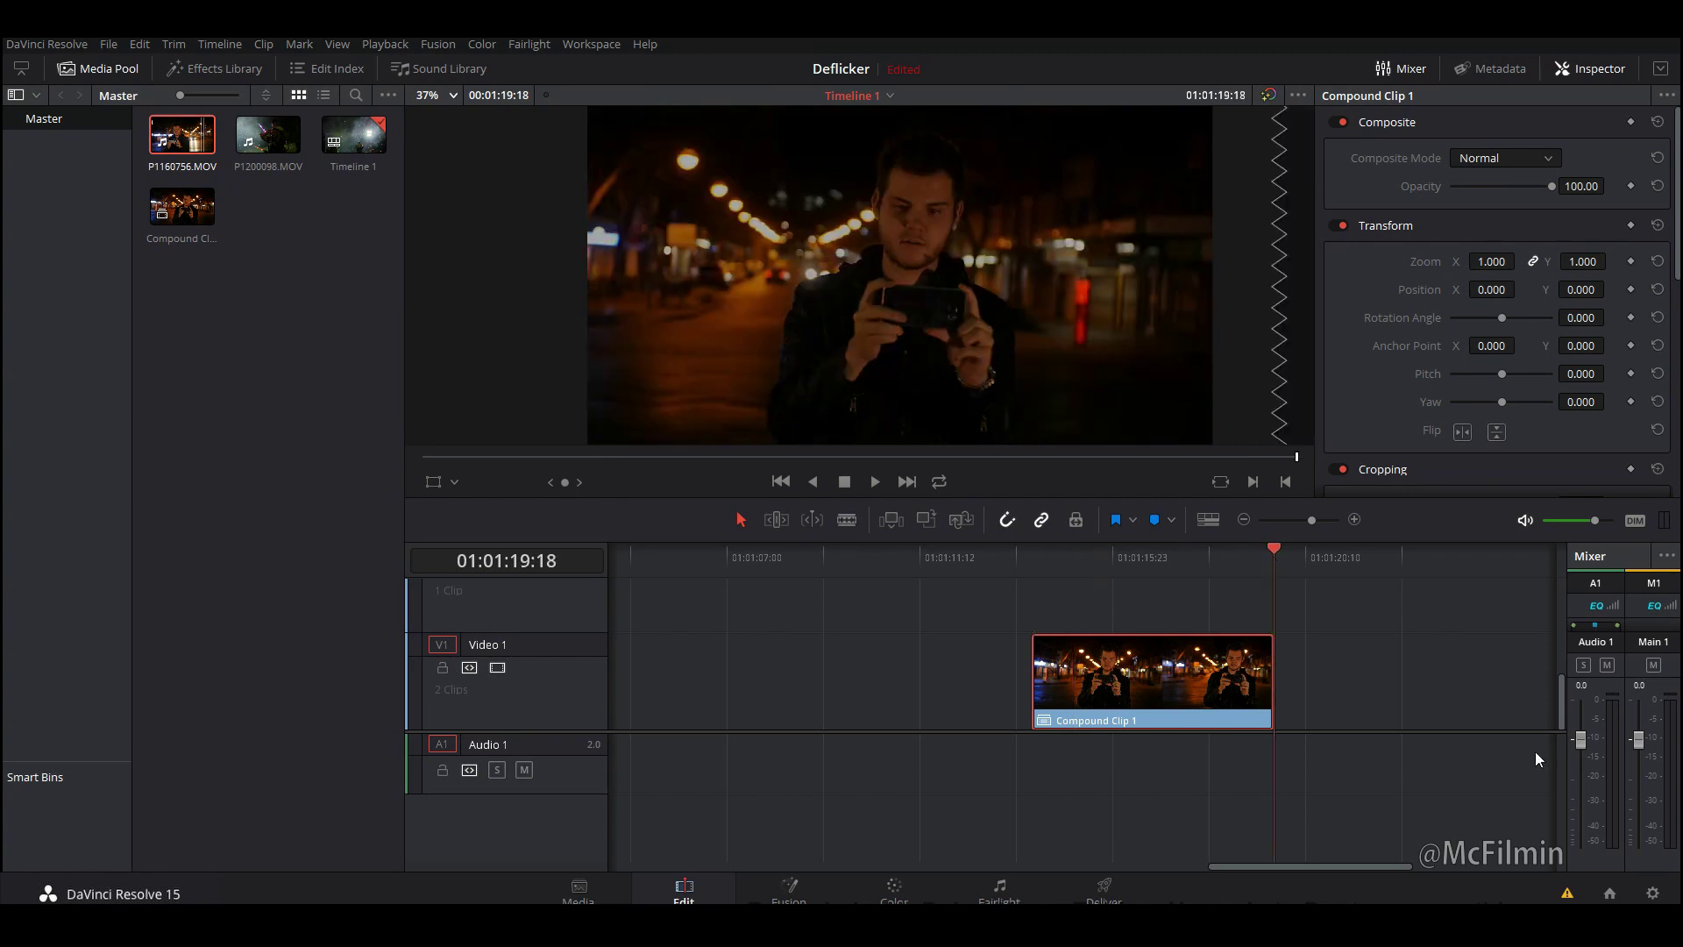
- Paste a copy of Compound Clip 1 on the track above, one frame later, at 33.91 opacity
key("ctrl+v")
left_click_drag(1345, 655, 1114, 618)
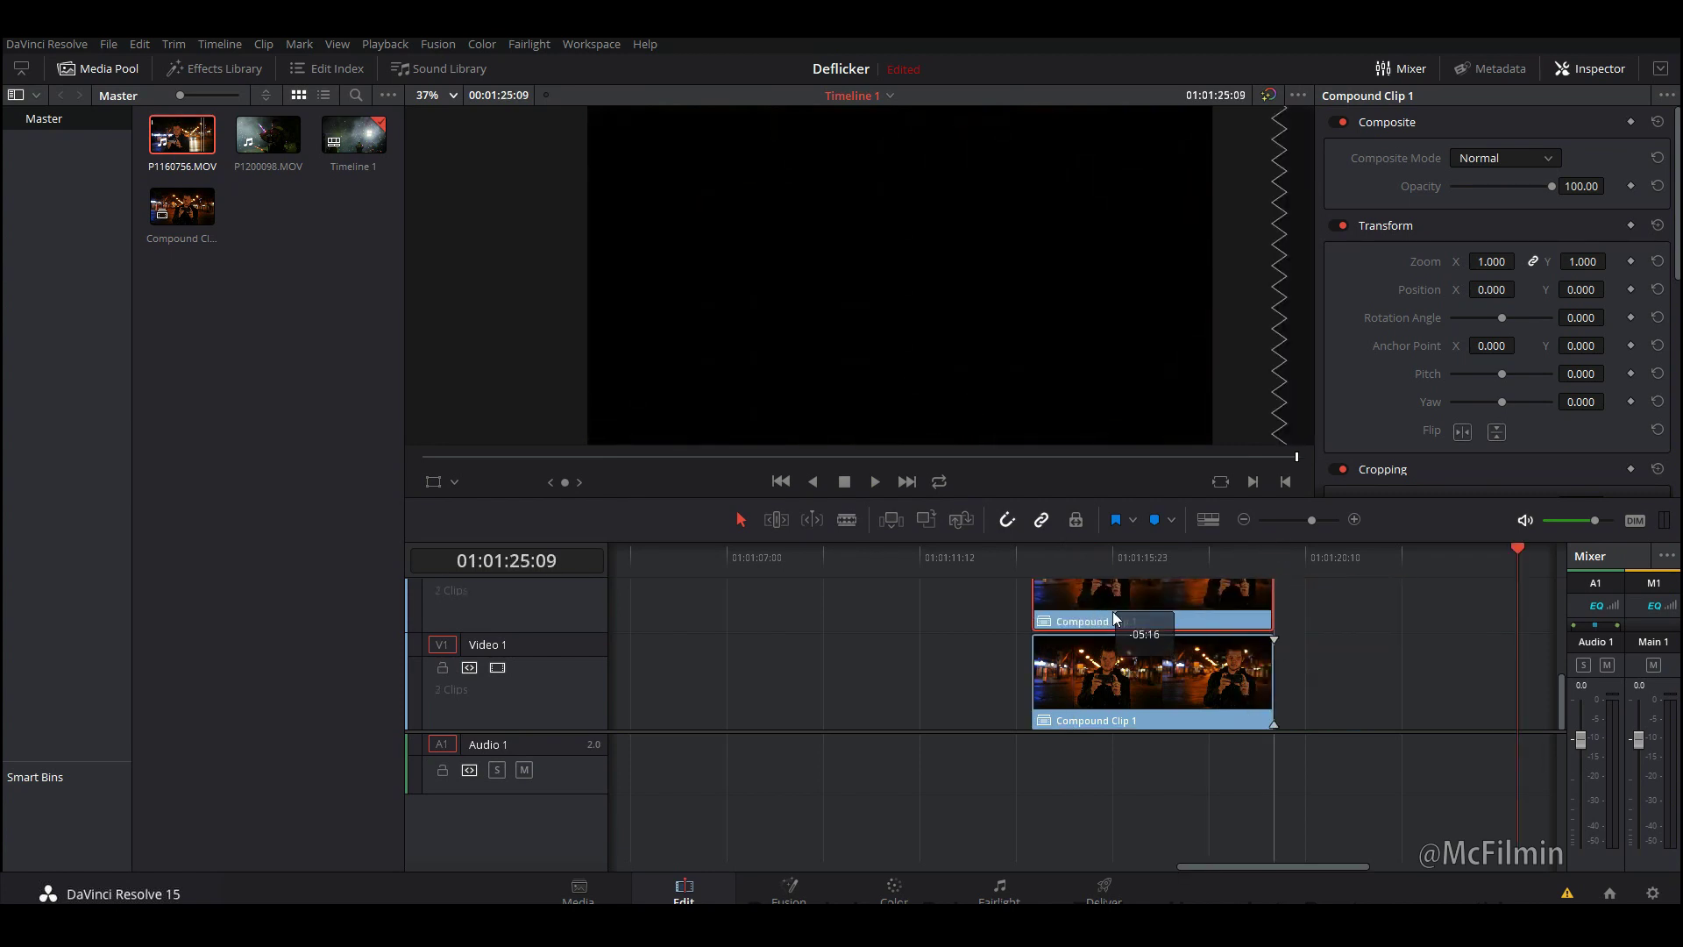
left_click(1032, 560)
key("Right")
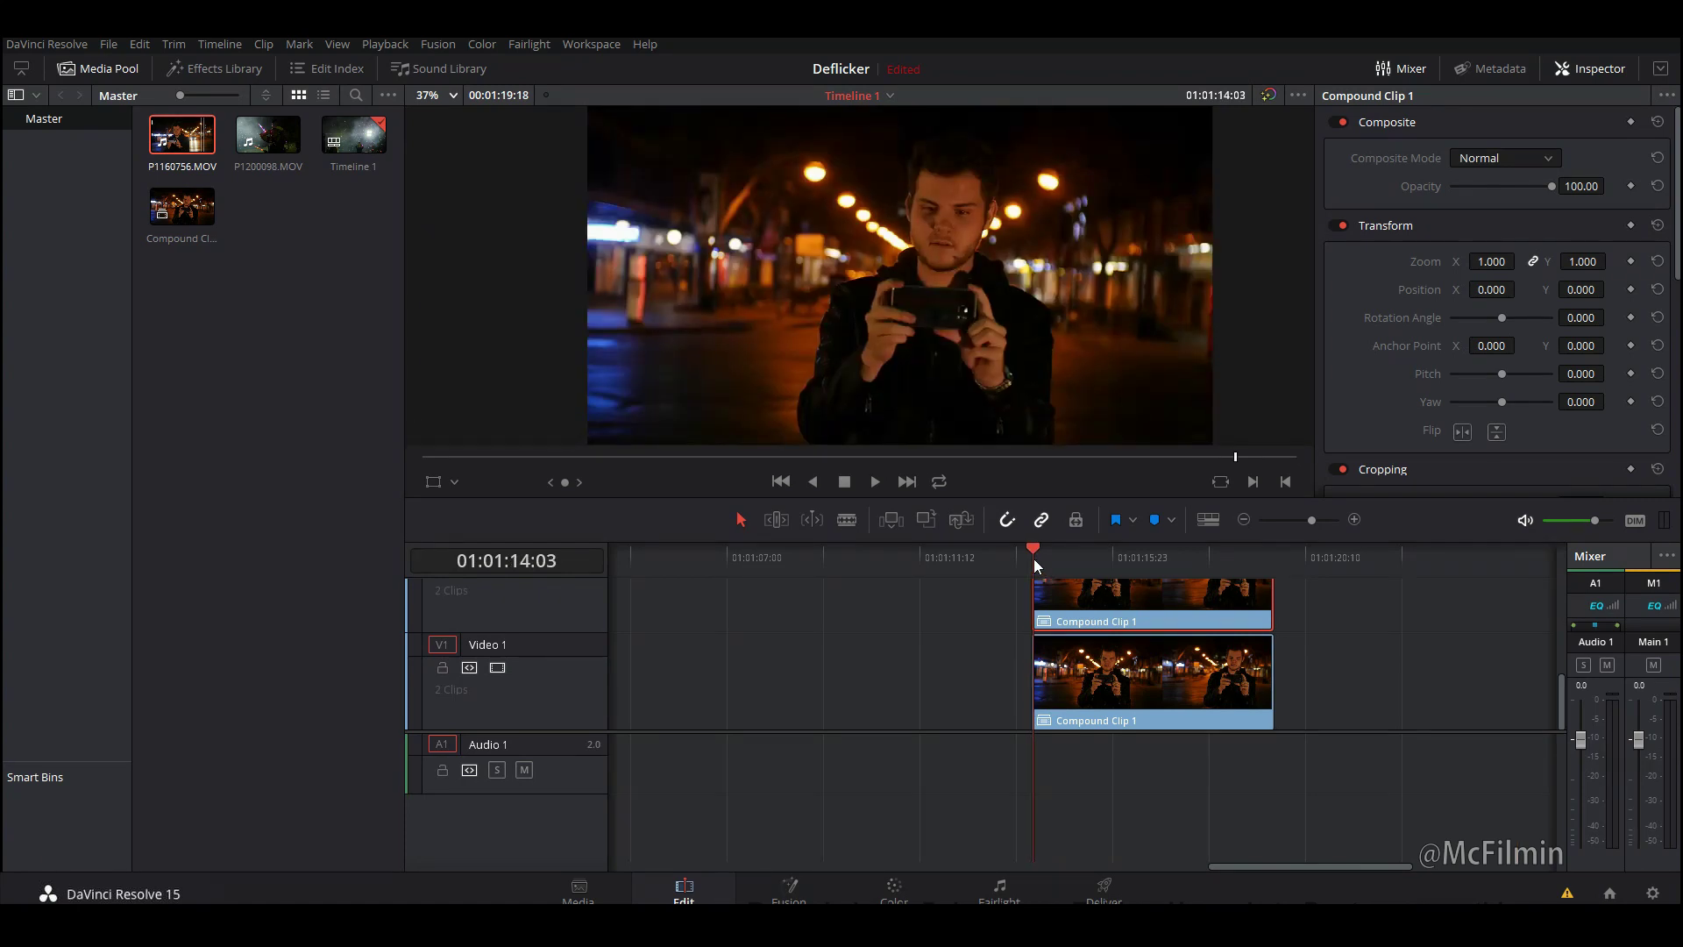
left_click_drag(1070, 589, 1077, 589)
left_click_drag(1499, 193, 1484, 191)
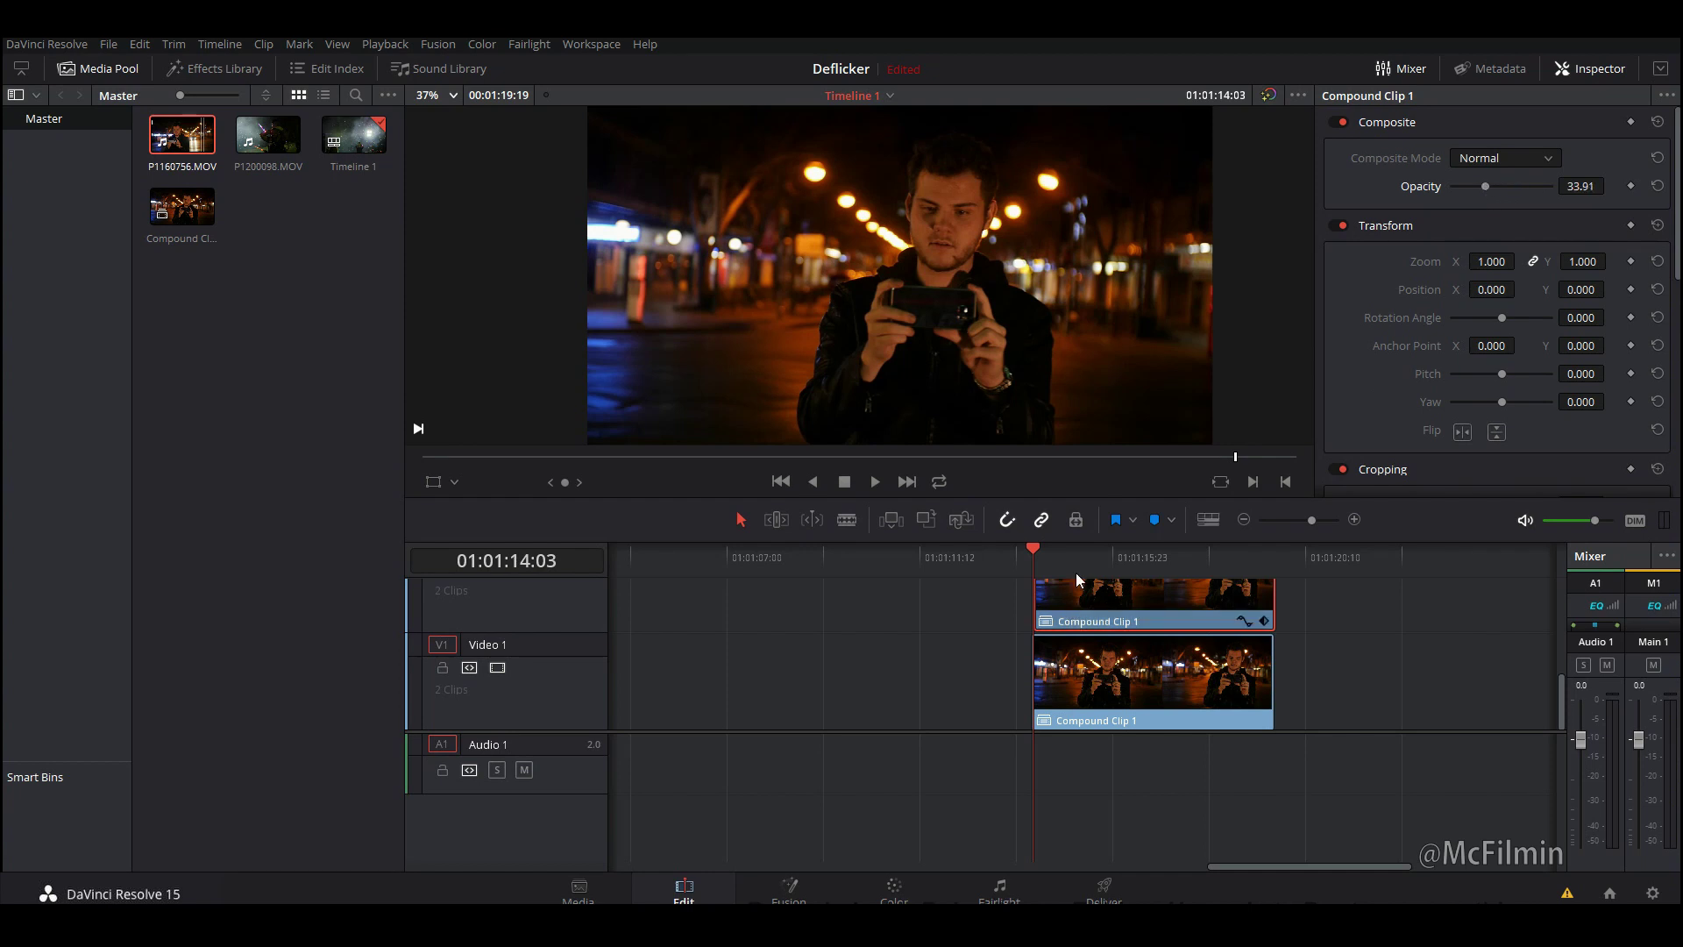
scroll(836, 230, "up", 3)
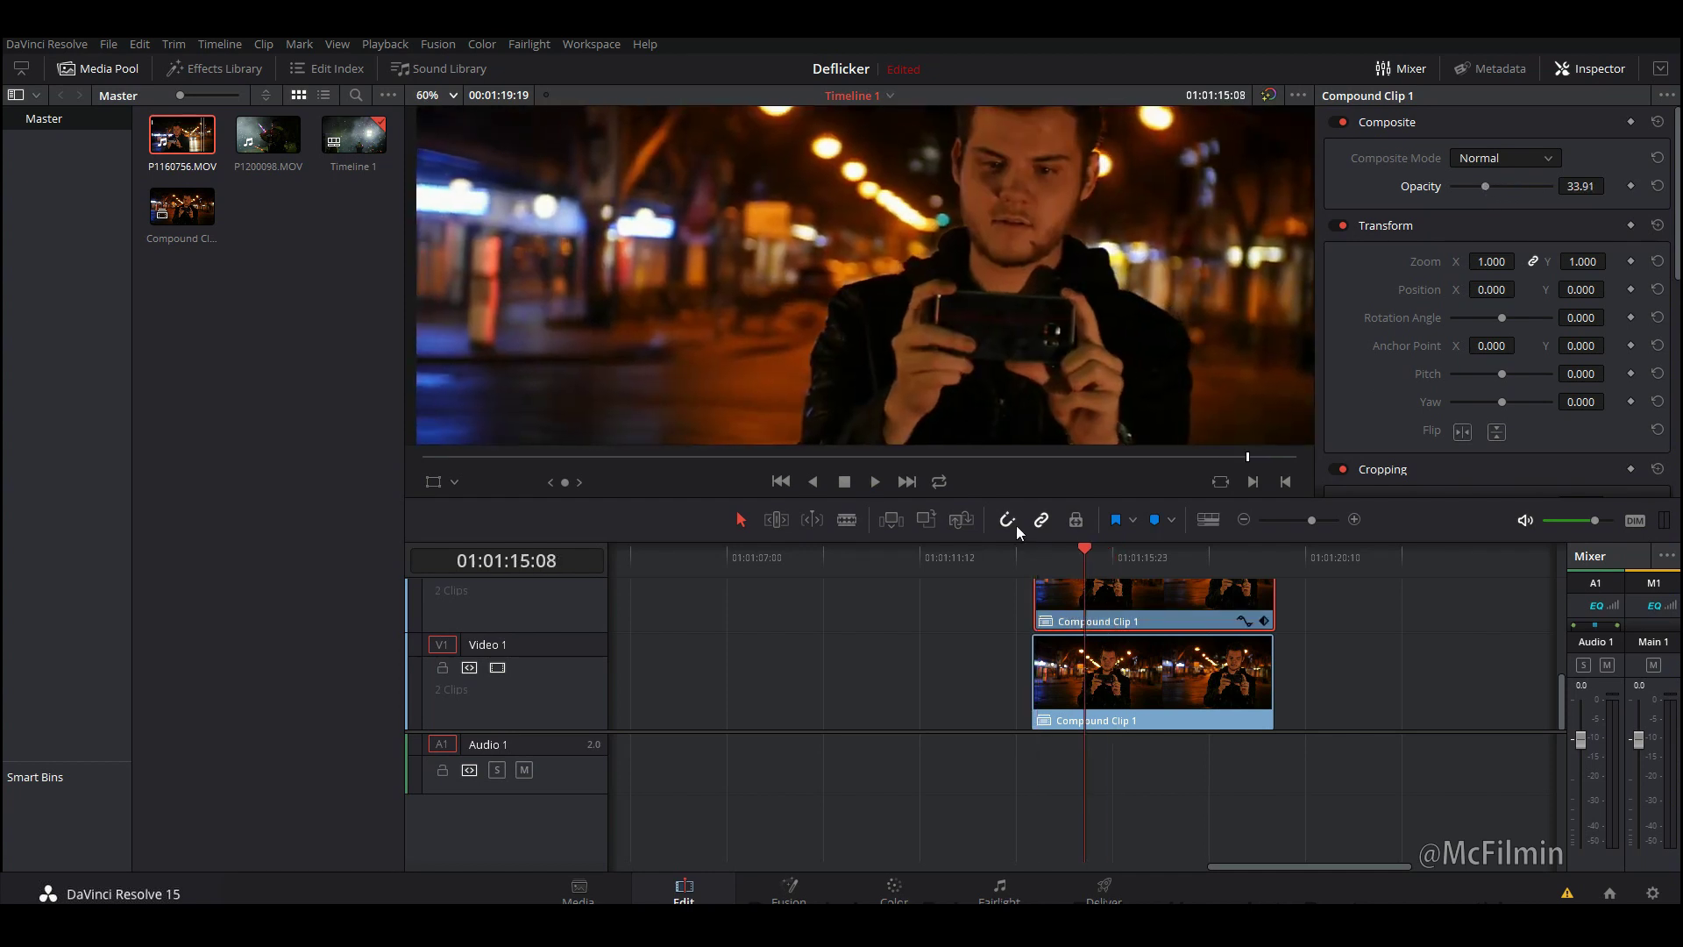
- Play the deflickered compound clip from its start and step through frames, panning the enlarged viewer to check background flicker
left_click(1032, 570)
key("space")
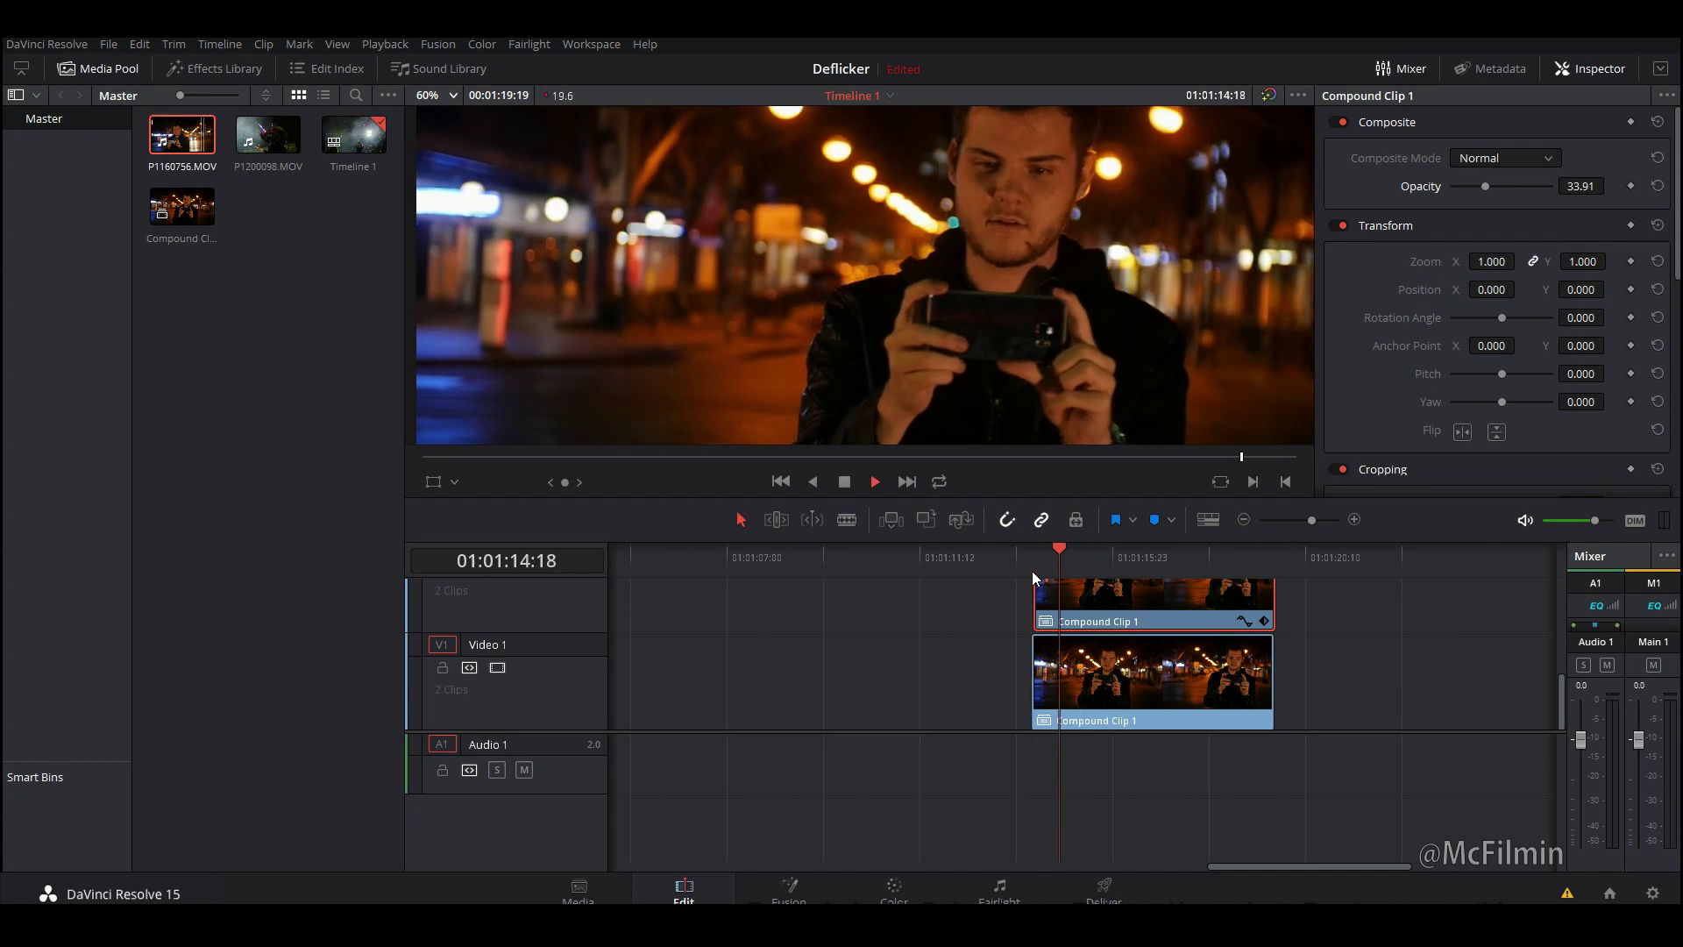
key("space")
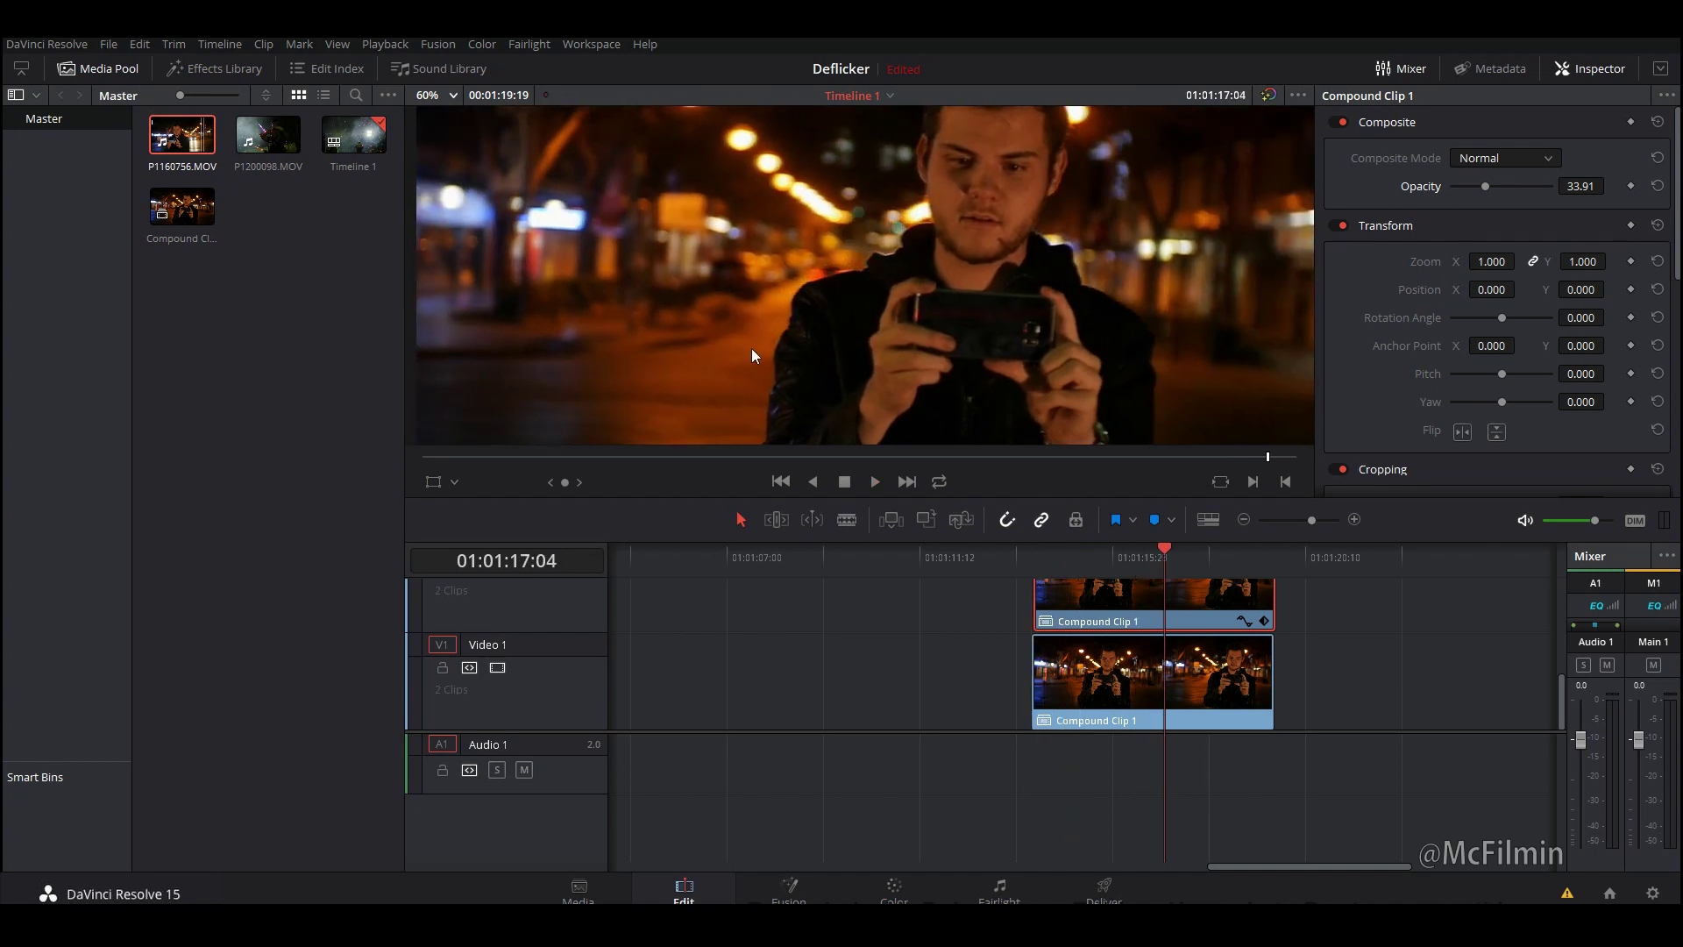
key("Left")
key("Left")
key("Left")
key("Left")
key("Left")
key("Left")
key("Left")
key("Left")
key("Left")
key("Left")
key("Left")
key("Left")
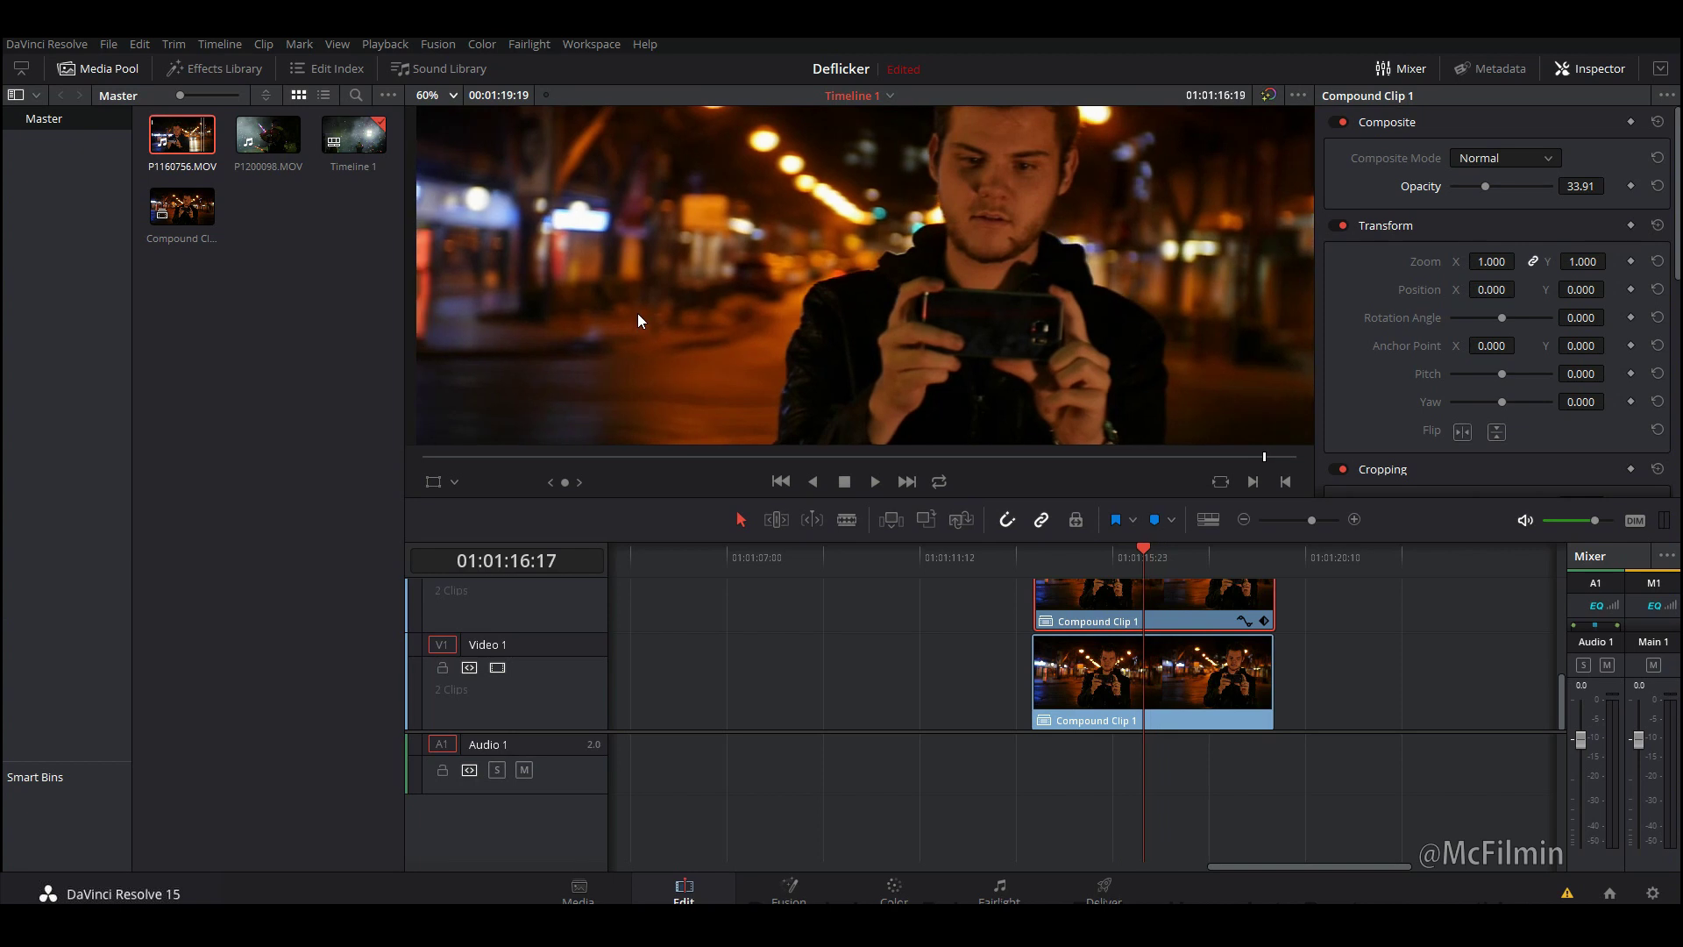
left_click_drag(638, 313, 824, 312)
key("Right")
key("Right")
key("Right")
key("Right")
key("Right")
key("Right")
key("Right")
key("Right")
key("Right")
key("Right")
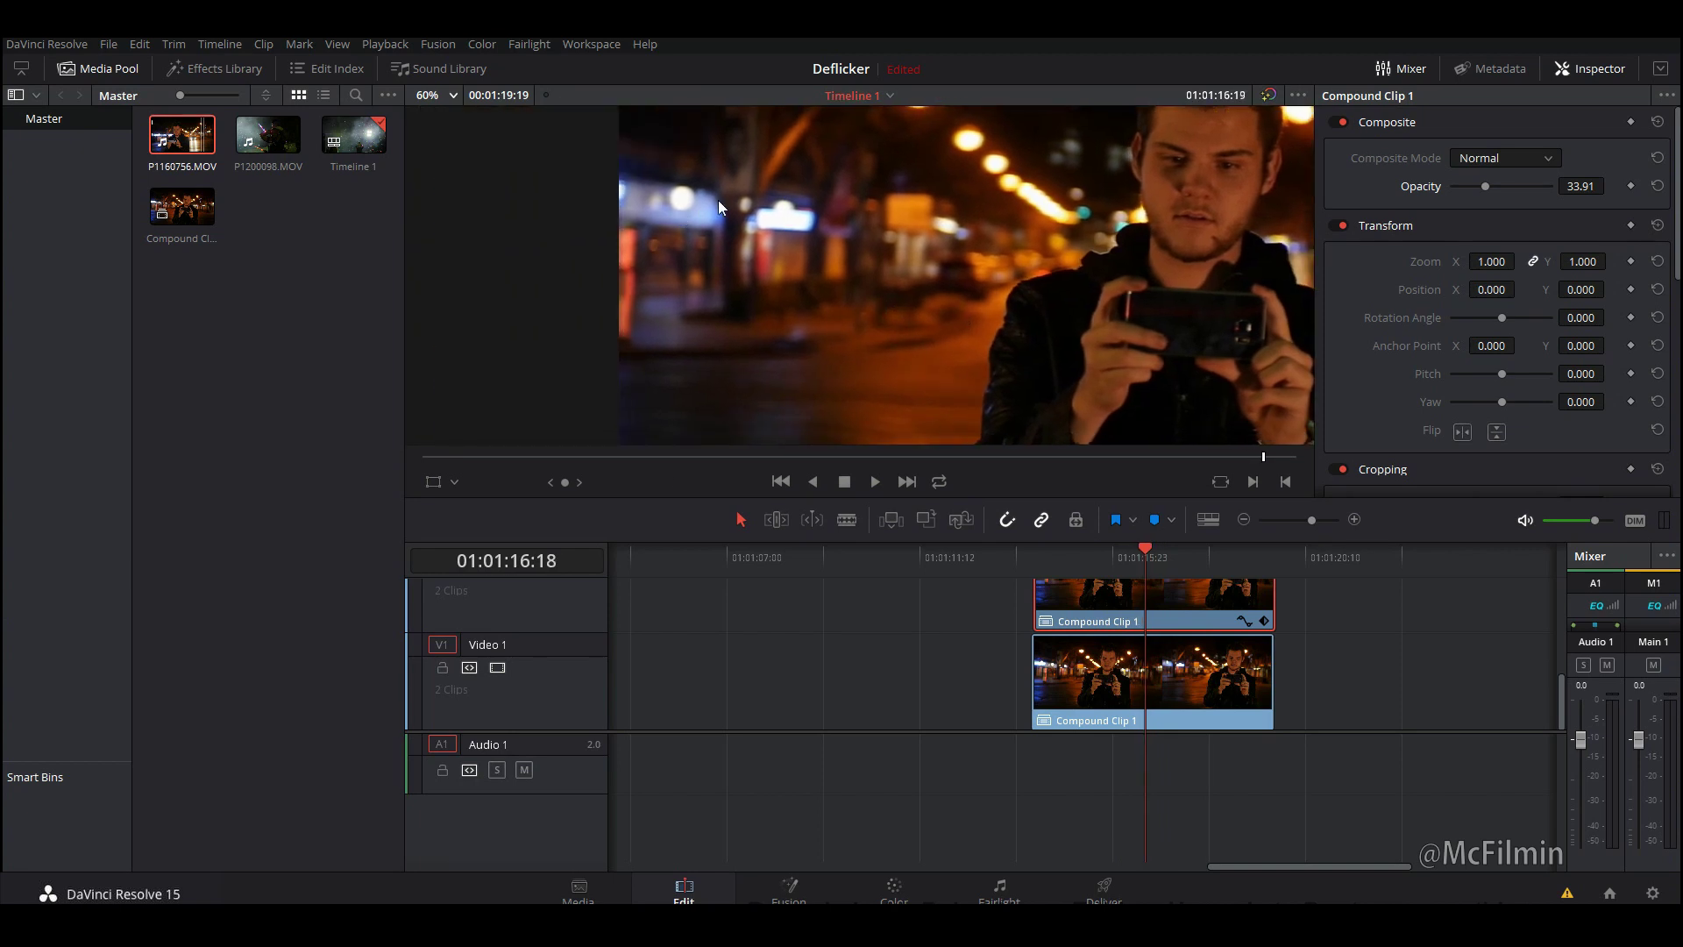
- Resume playback, scrub back to the clip's start and replay the deflickered result
scroll(791, 239, "down", 3)
key("space")
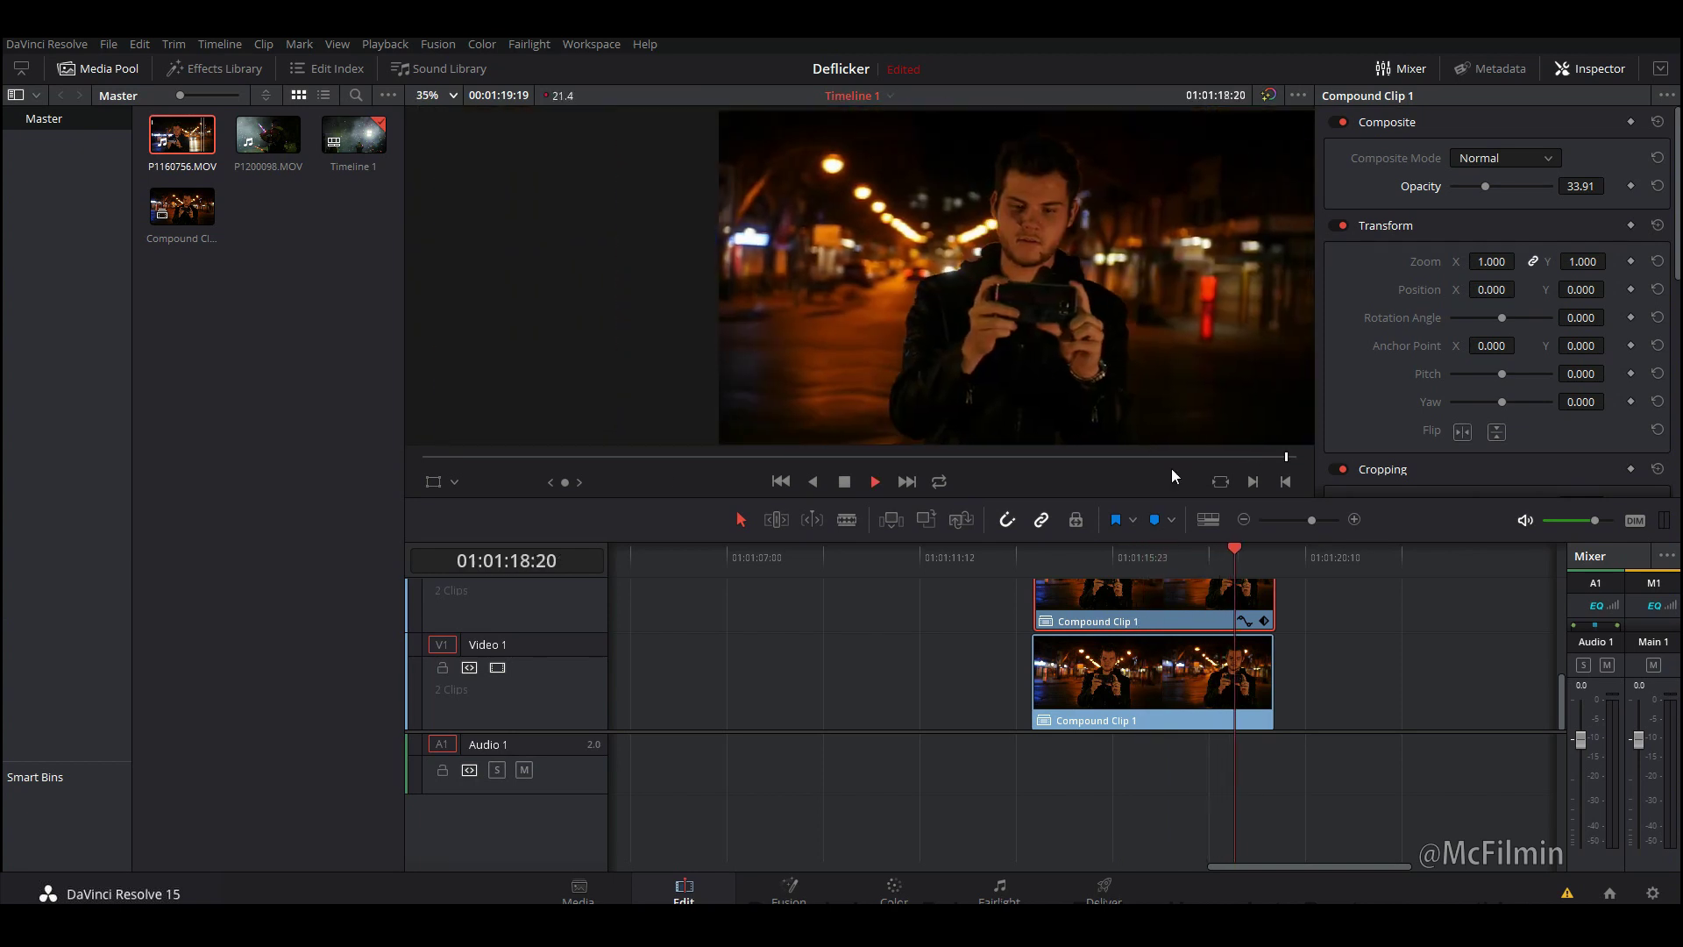
left_click_drag(1248, 552, 1028, 549)
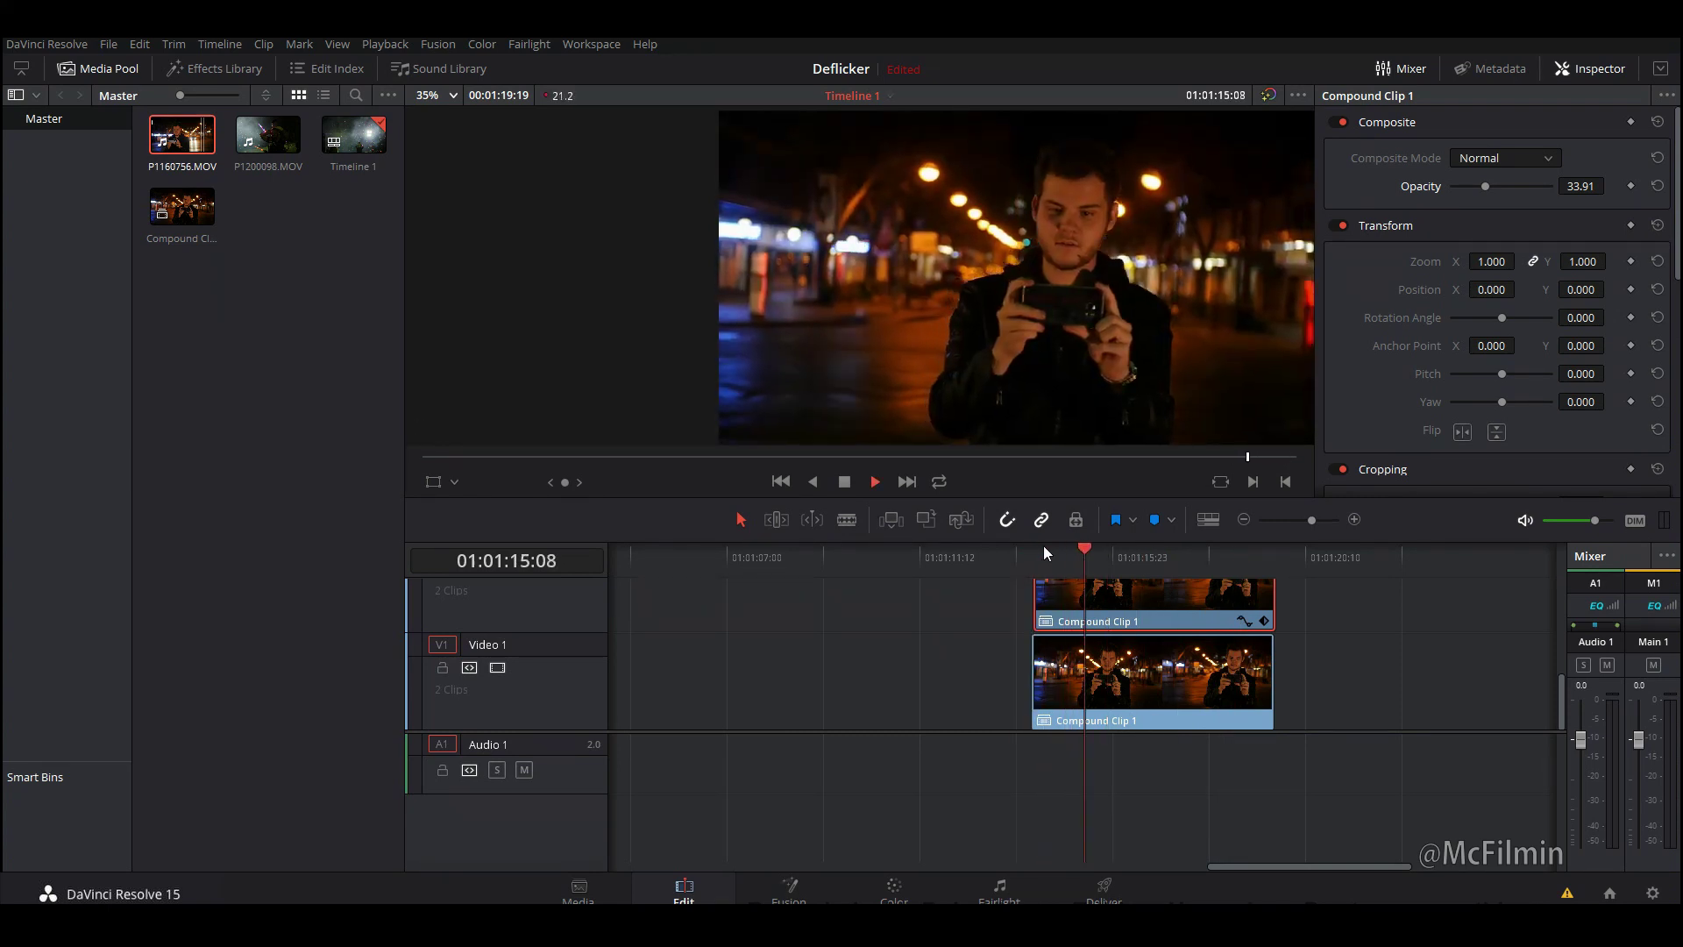
key("space")
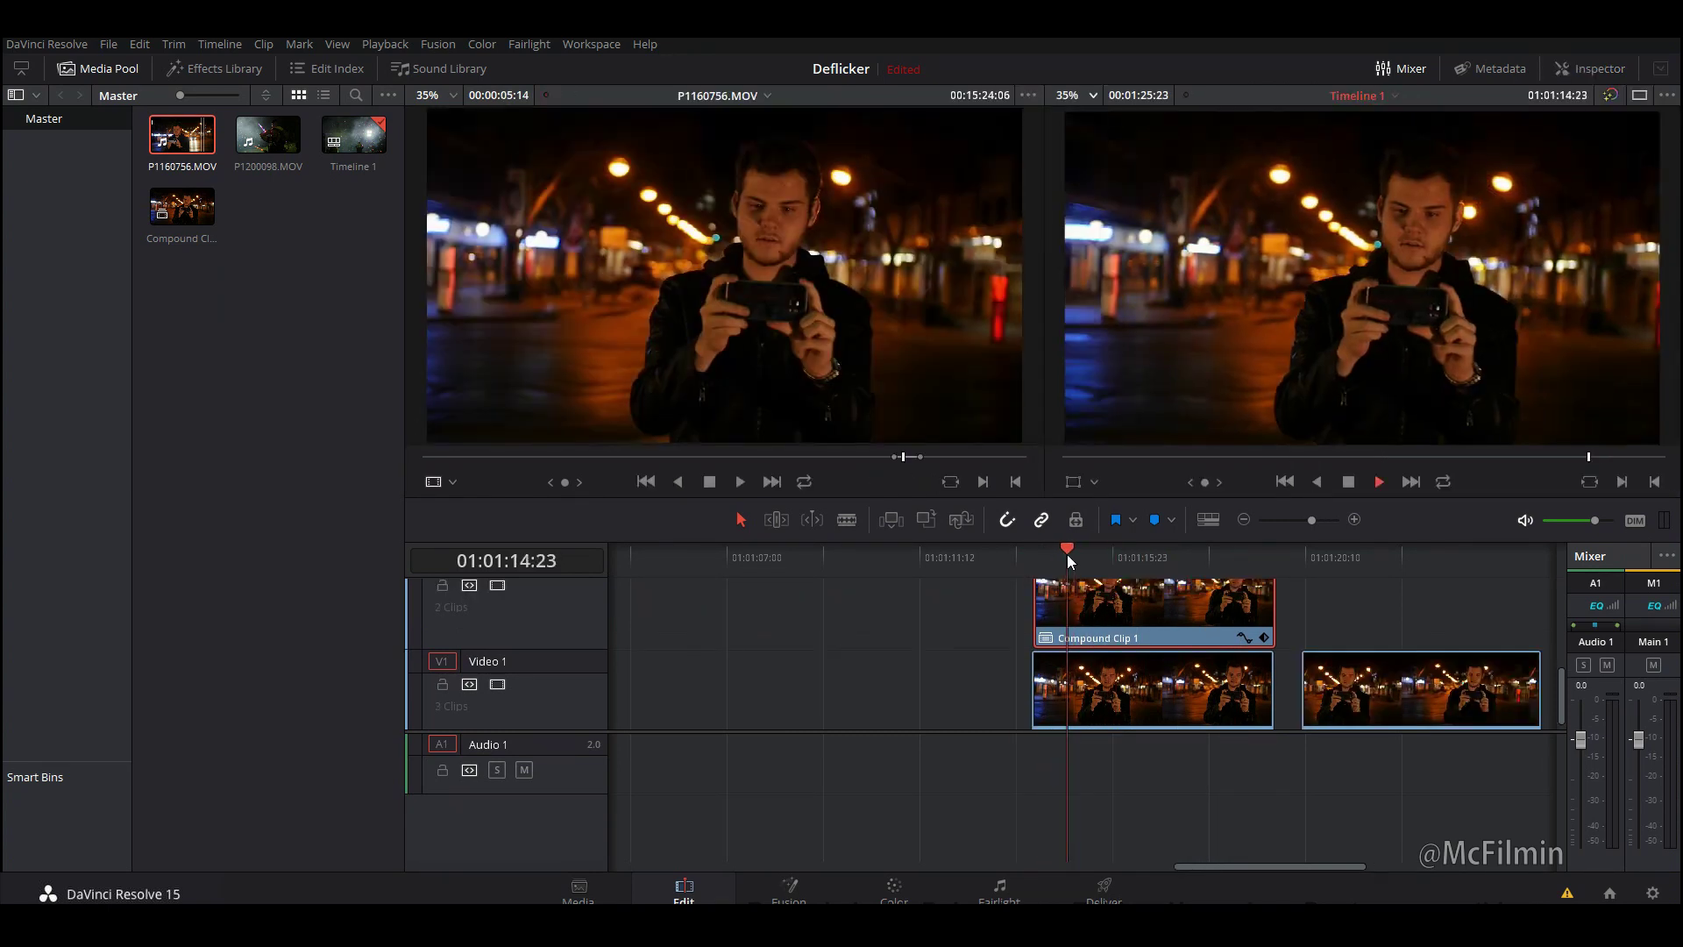
left_click_drag(1076, 561, 1355, 562)
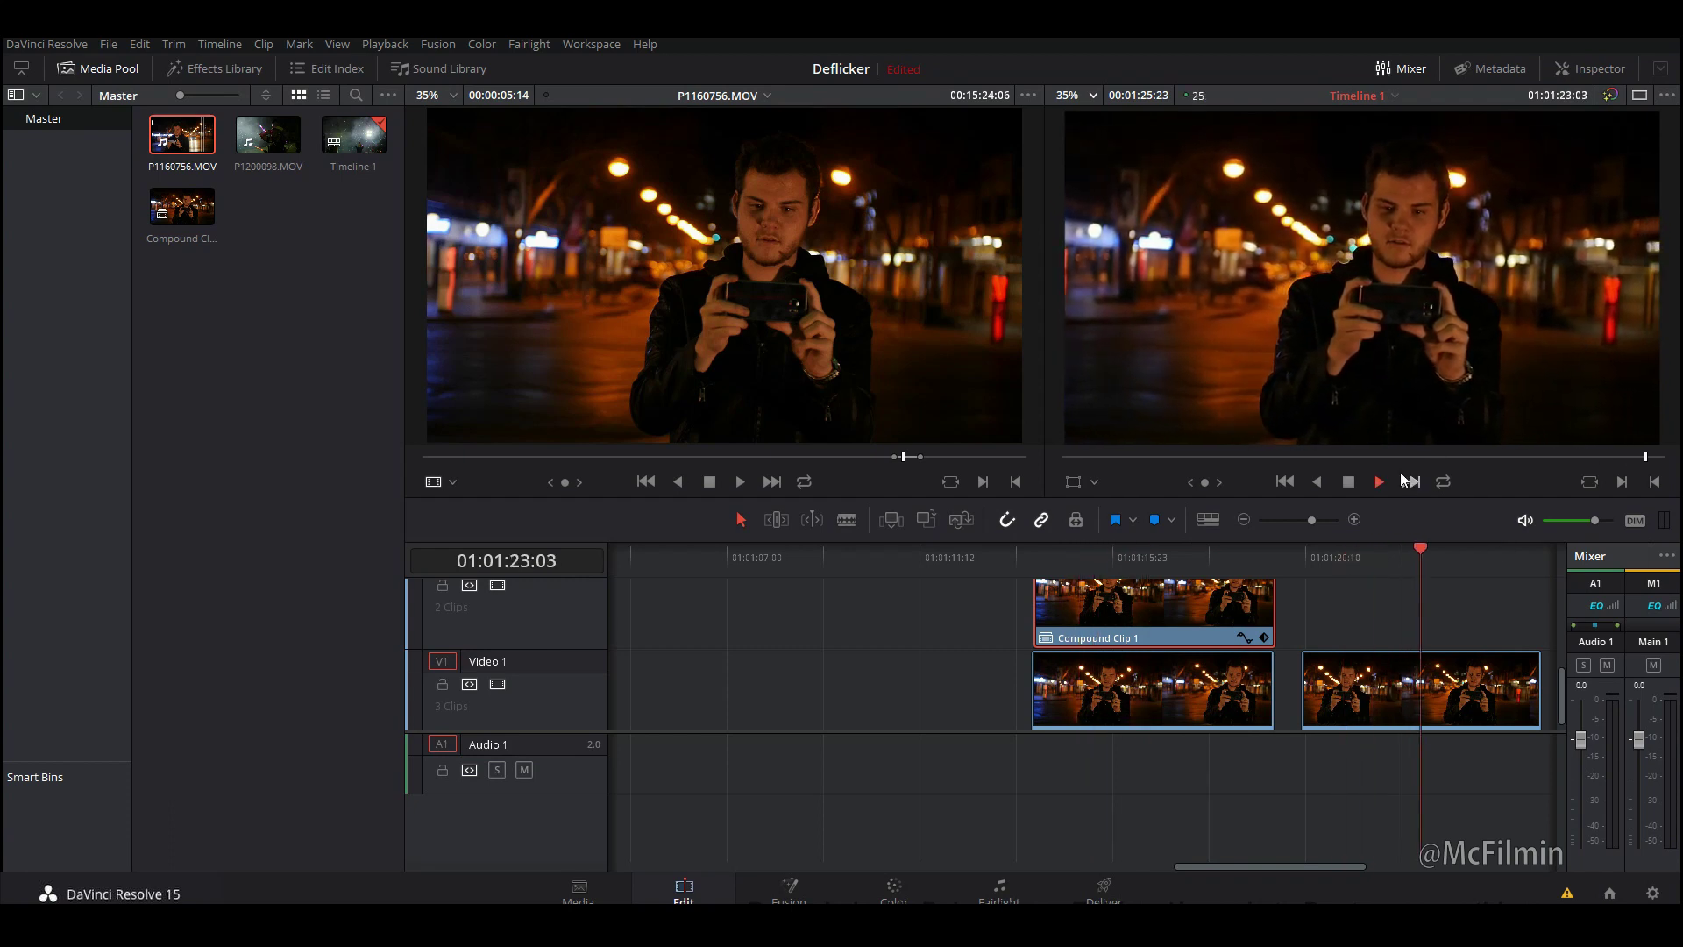
key("space")
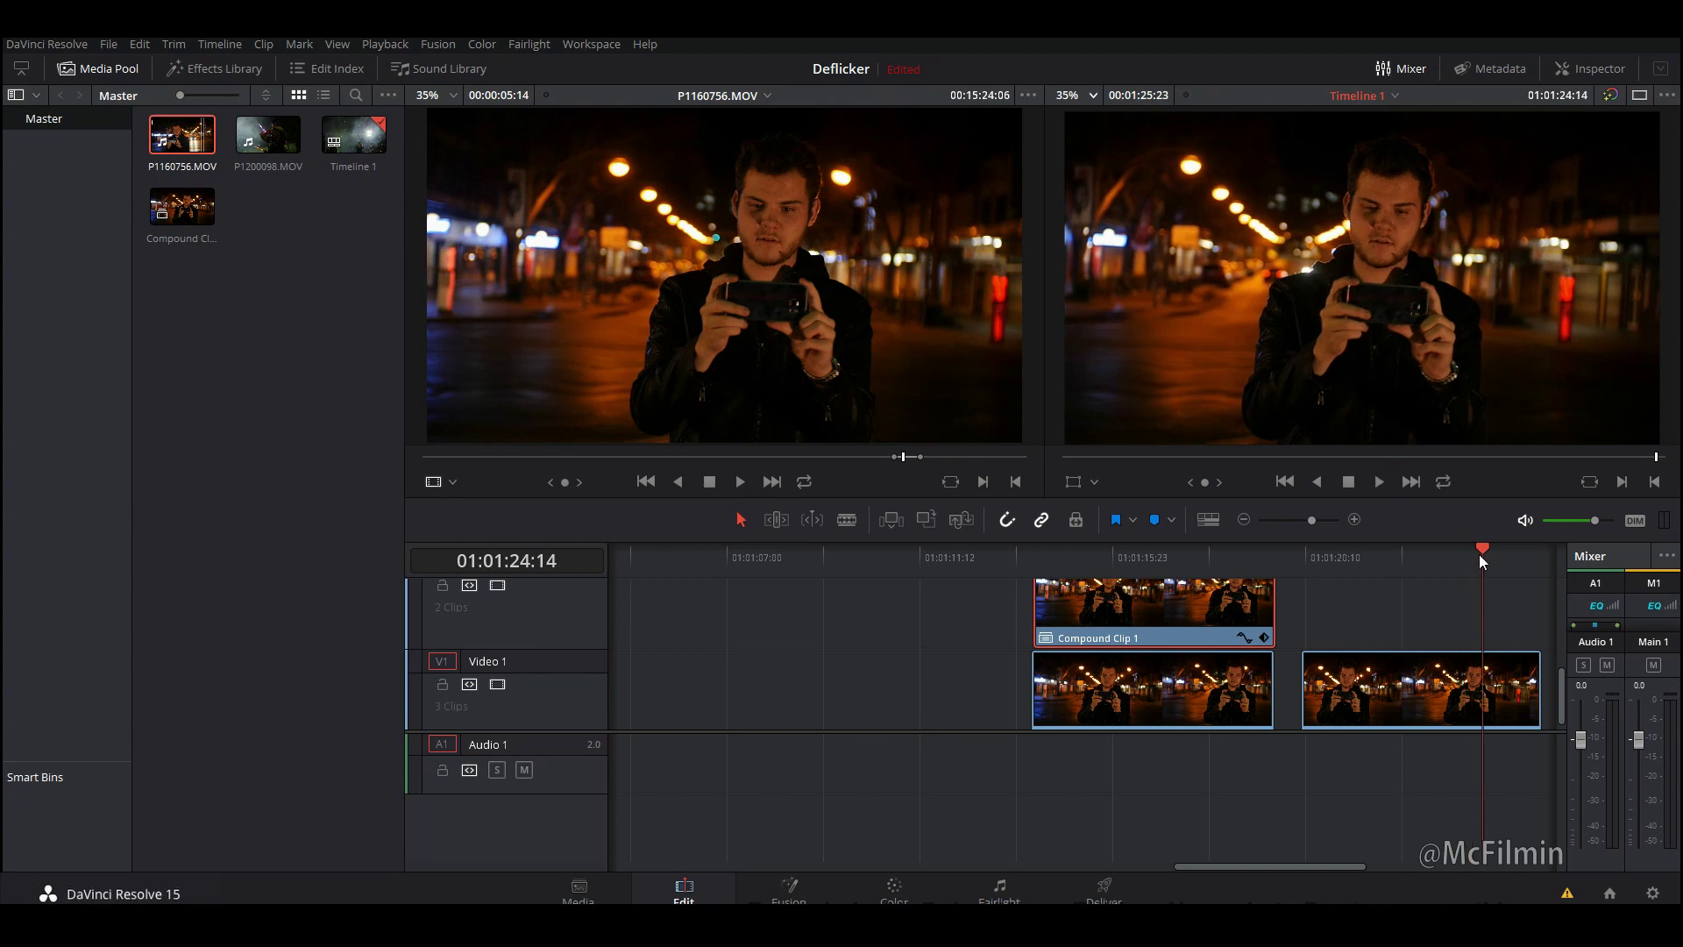
left_click_drag(1484, 552, 1058, 645)
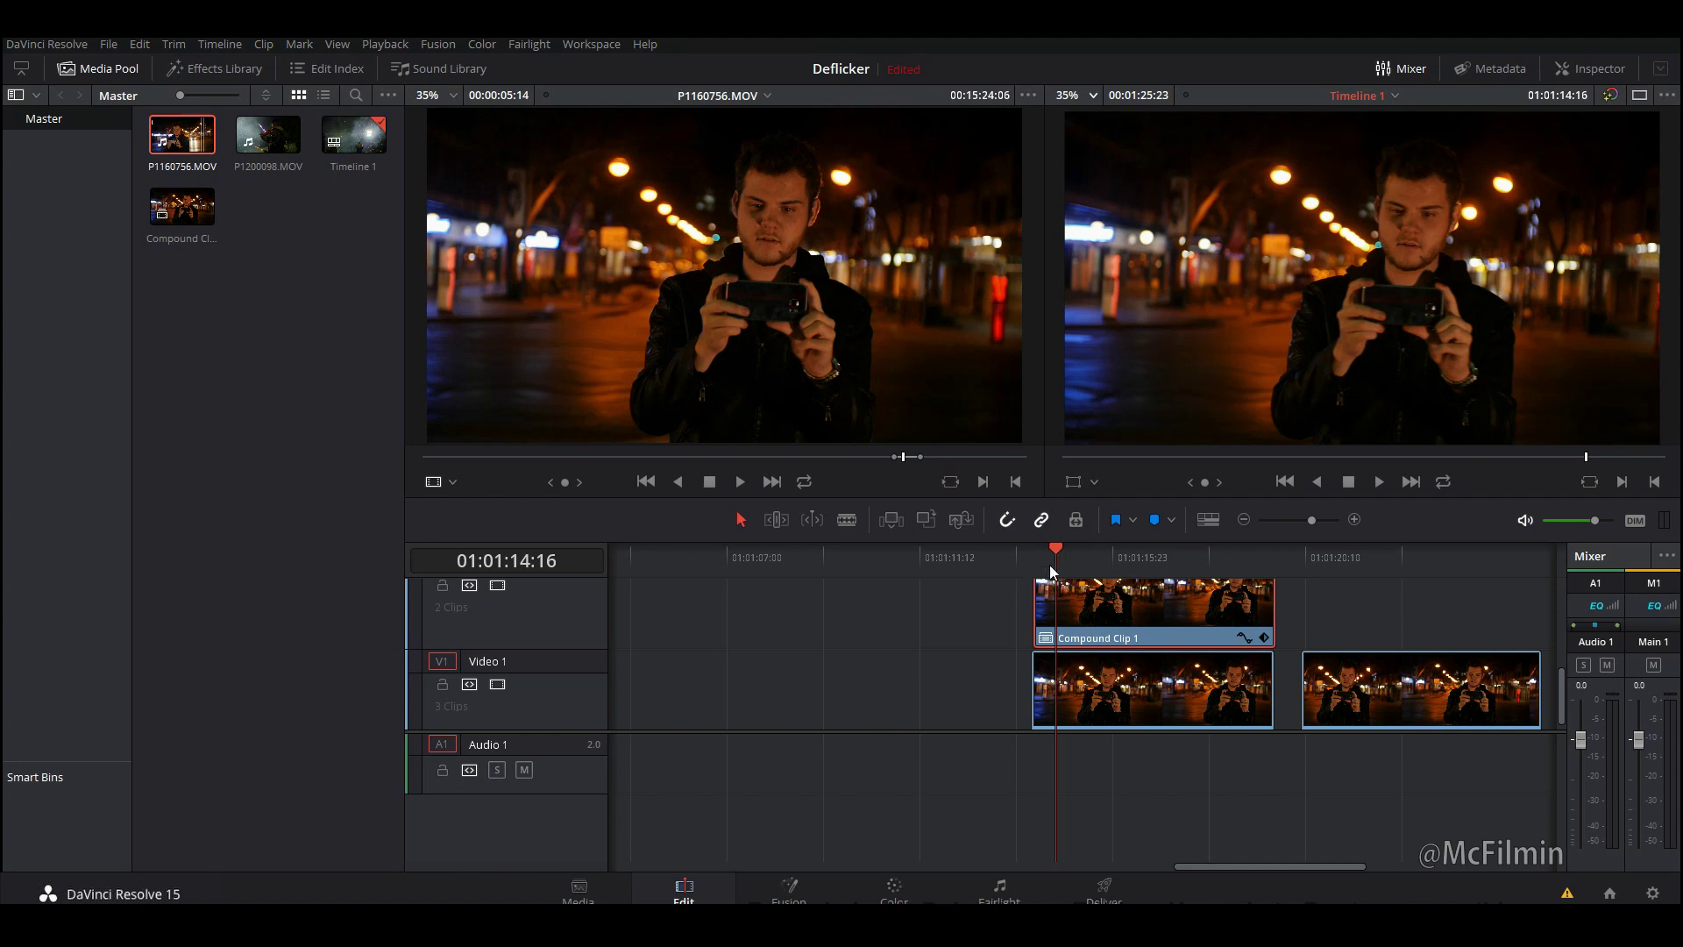
left_click(1032, 565)
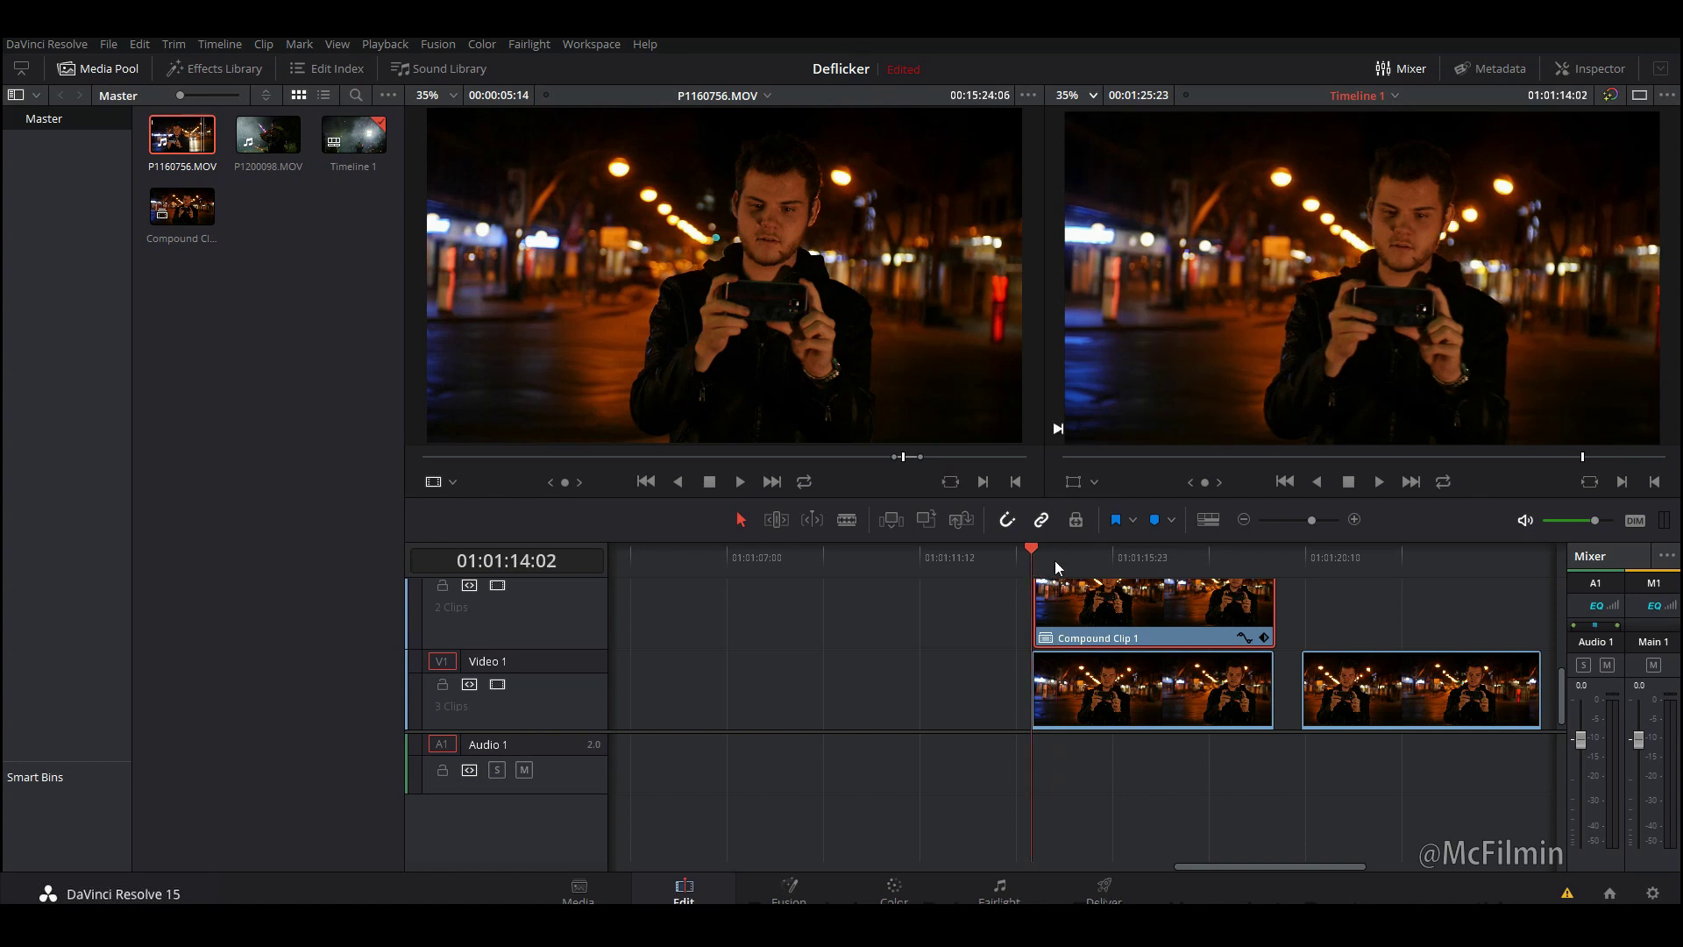
key("Right")
key("Right")
key("Right")
key("Right")
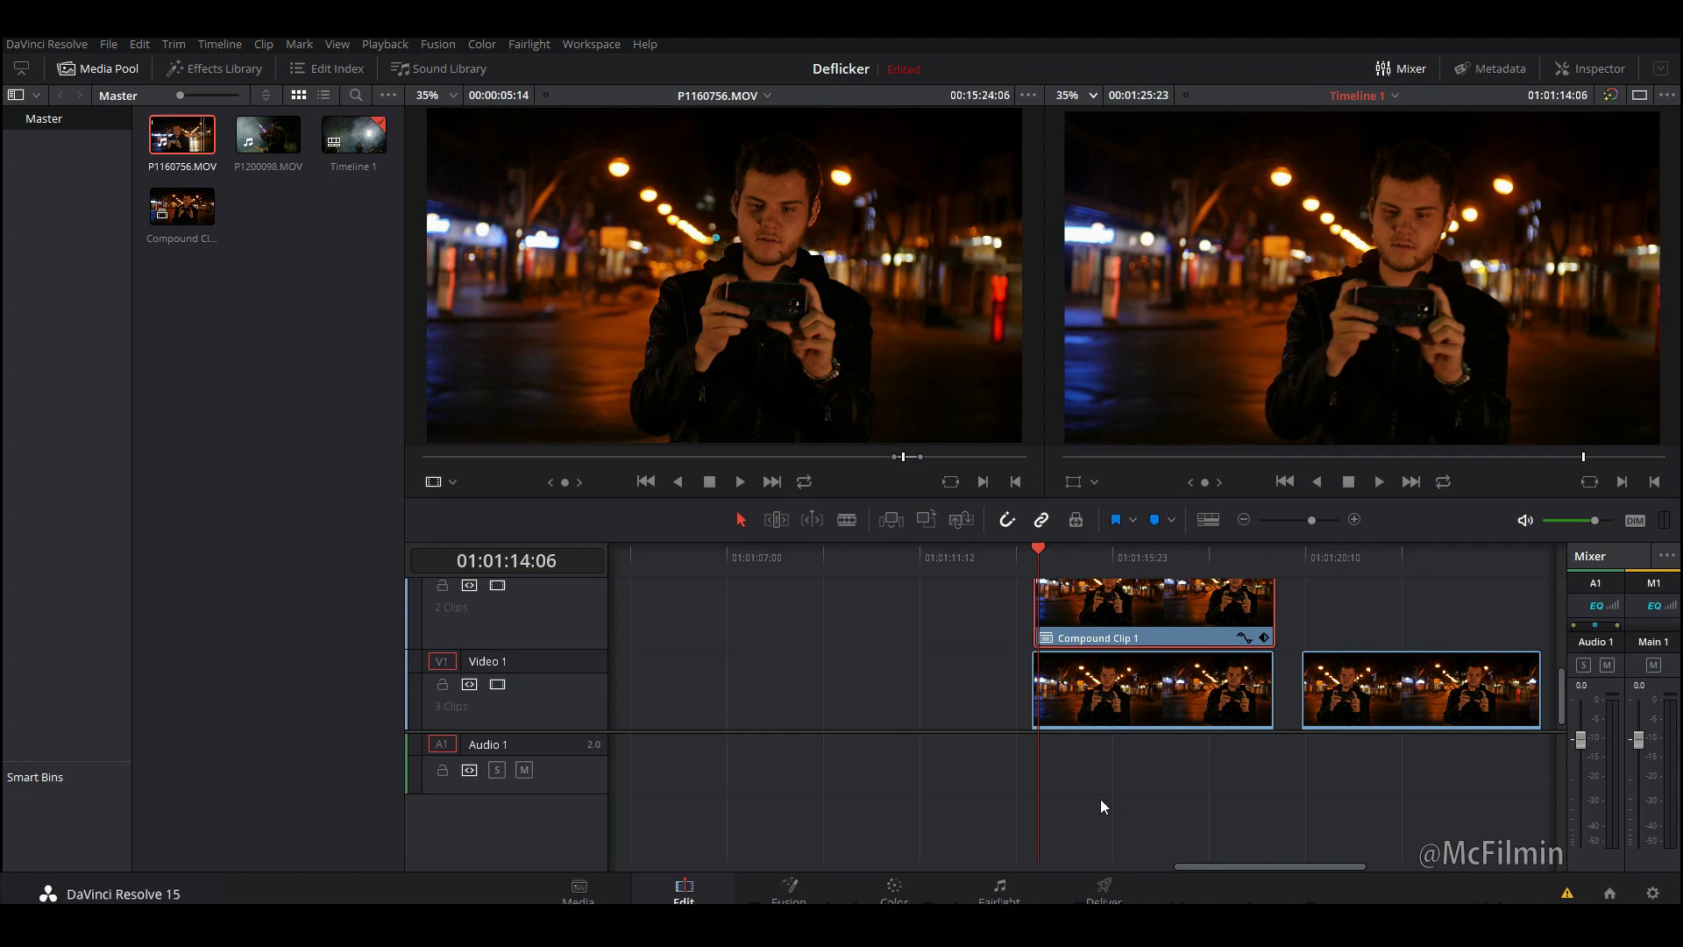
scroll(1185, 680, "up", 1)
scroll(1179, 744, "down", 2)
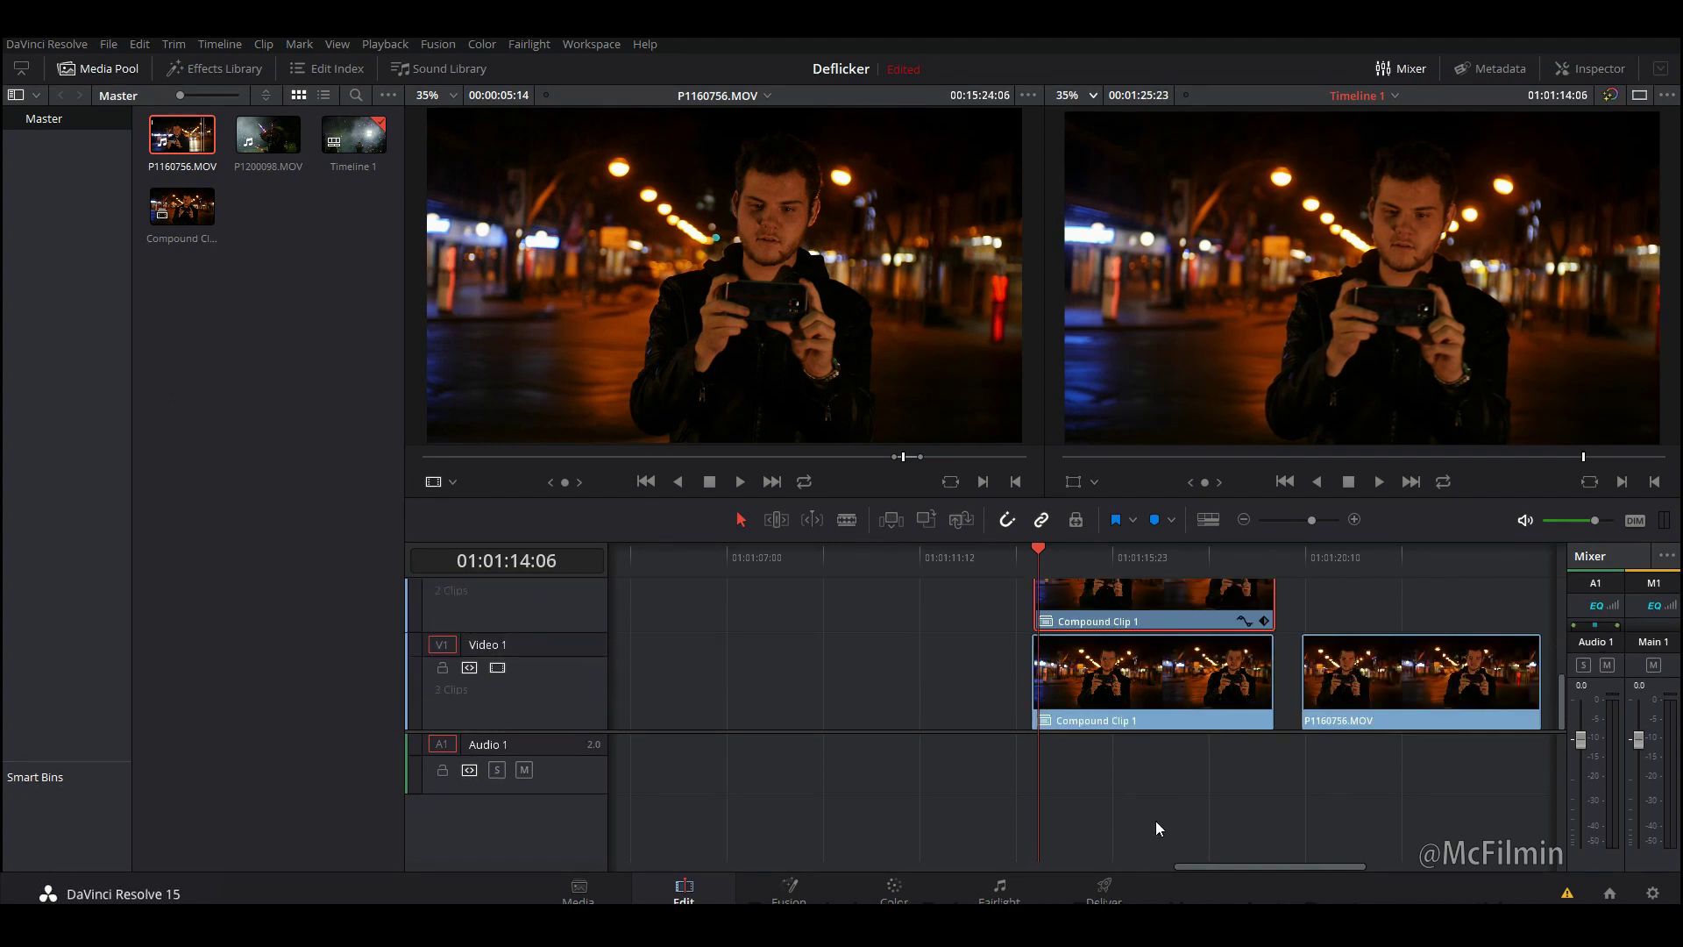